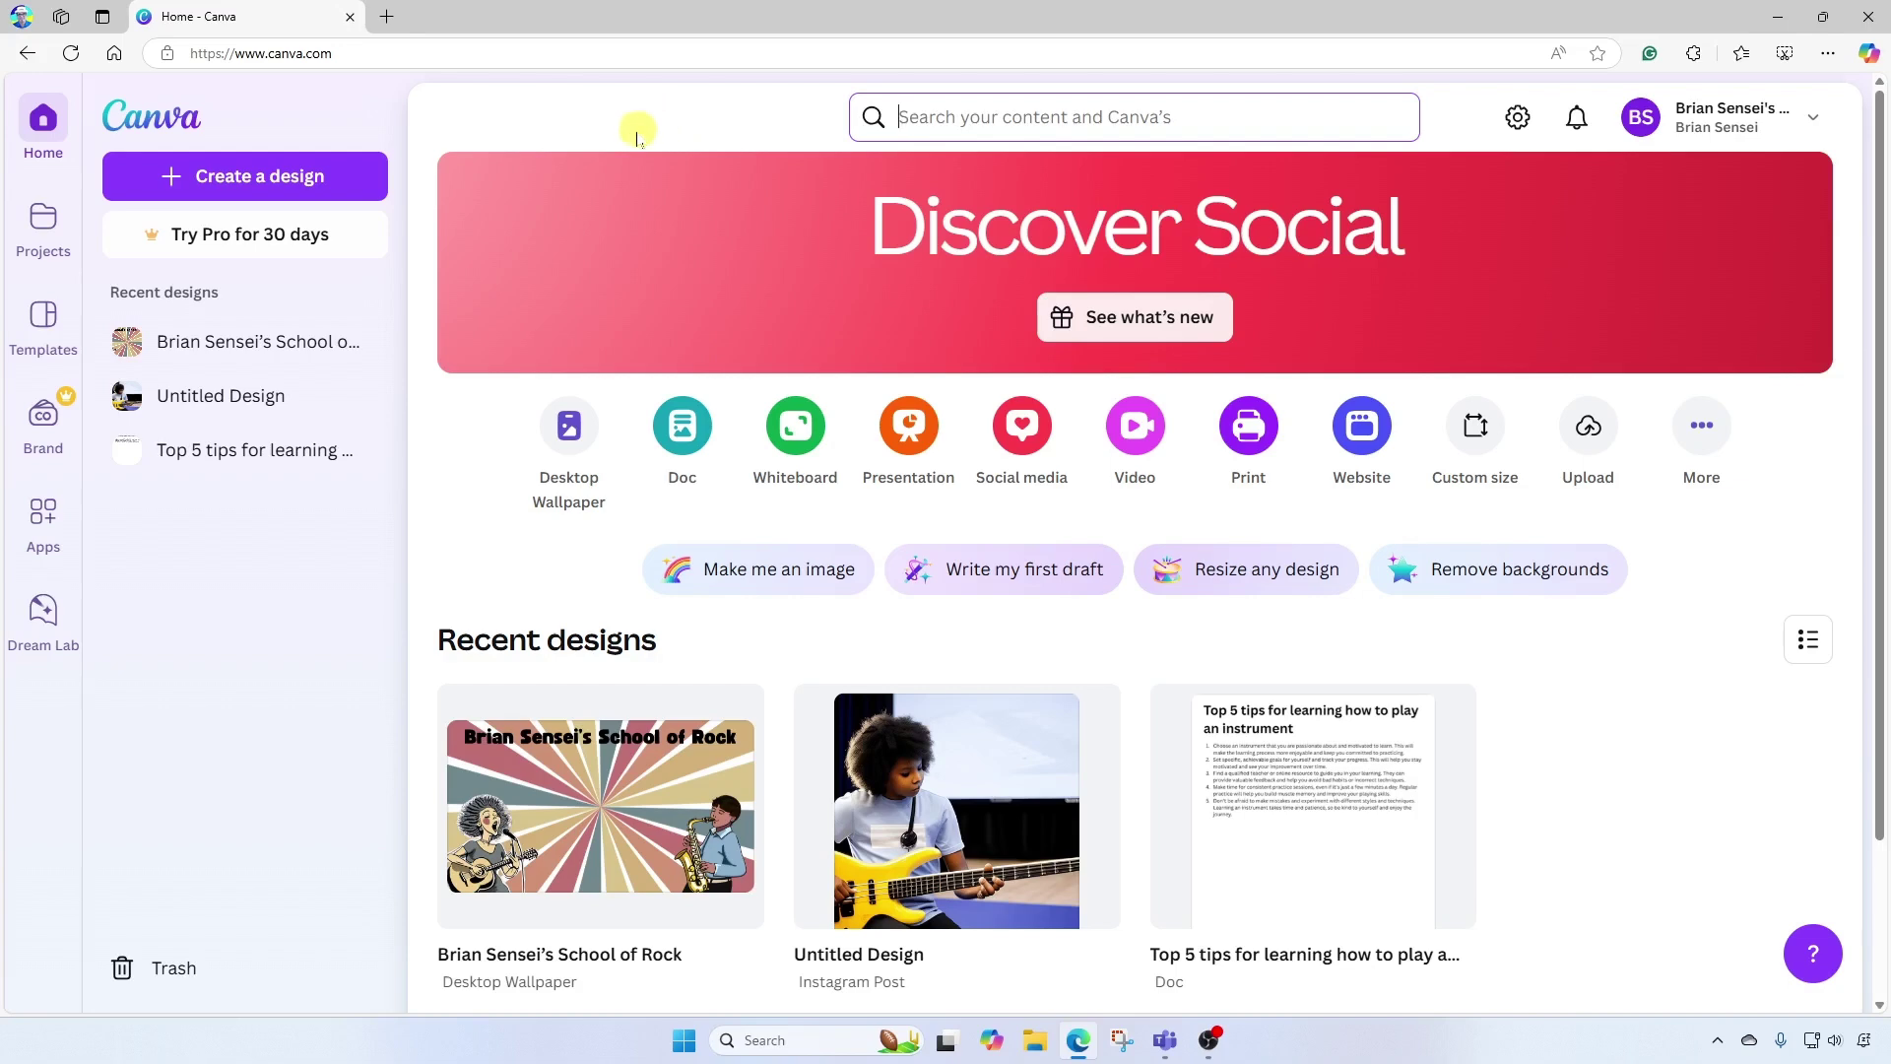
Search the Canva templates for 'certificate'.
left_click(44, 323)
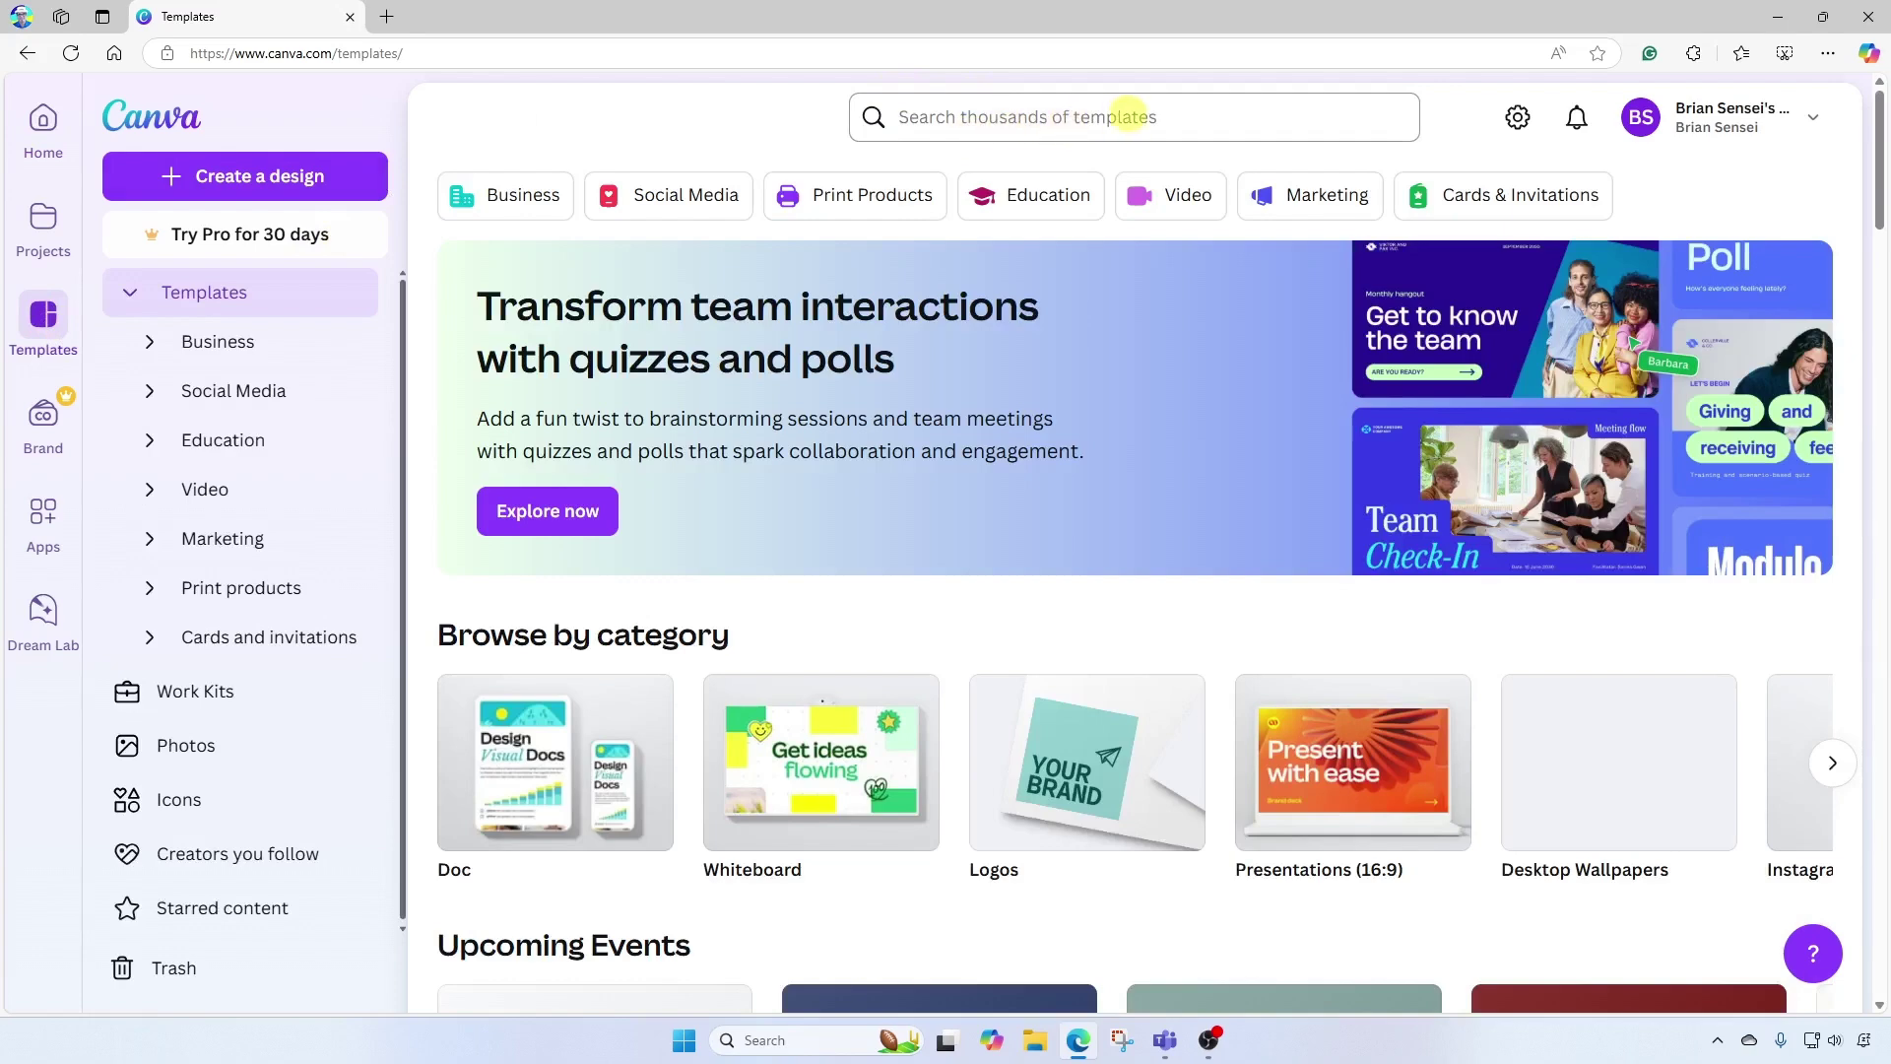
left_click(1096, 119)
type("certificate")
key("Return")
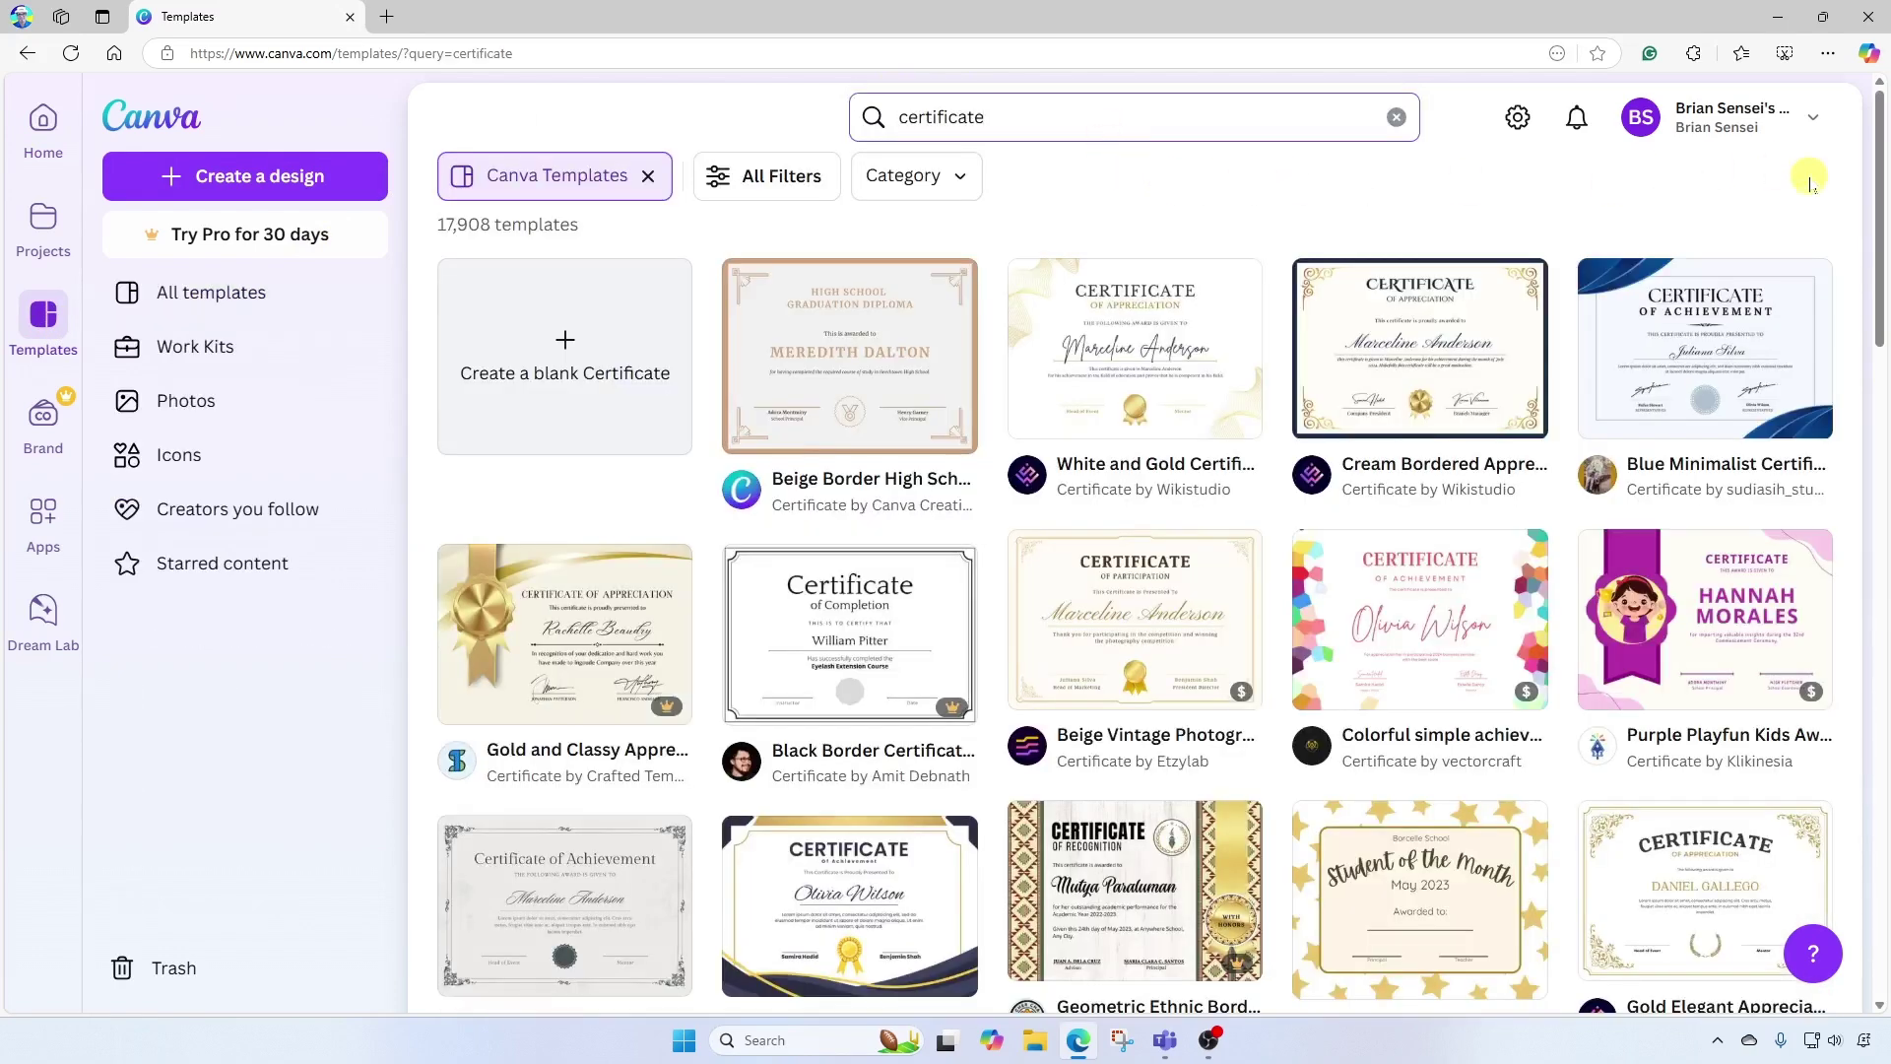
mouse_move(1881, 157)
left_mouse_down()
mouse_move(1871, 433)
mouse_move(1881, 143)
left_mouse_up()
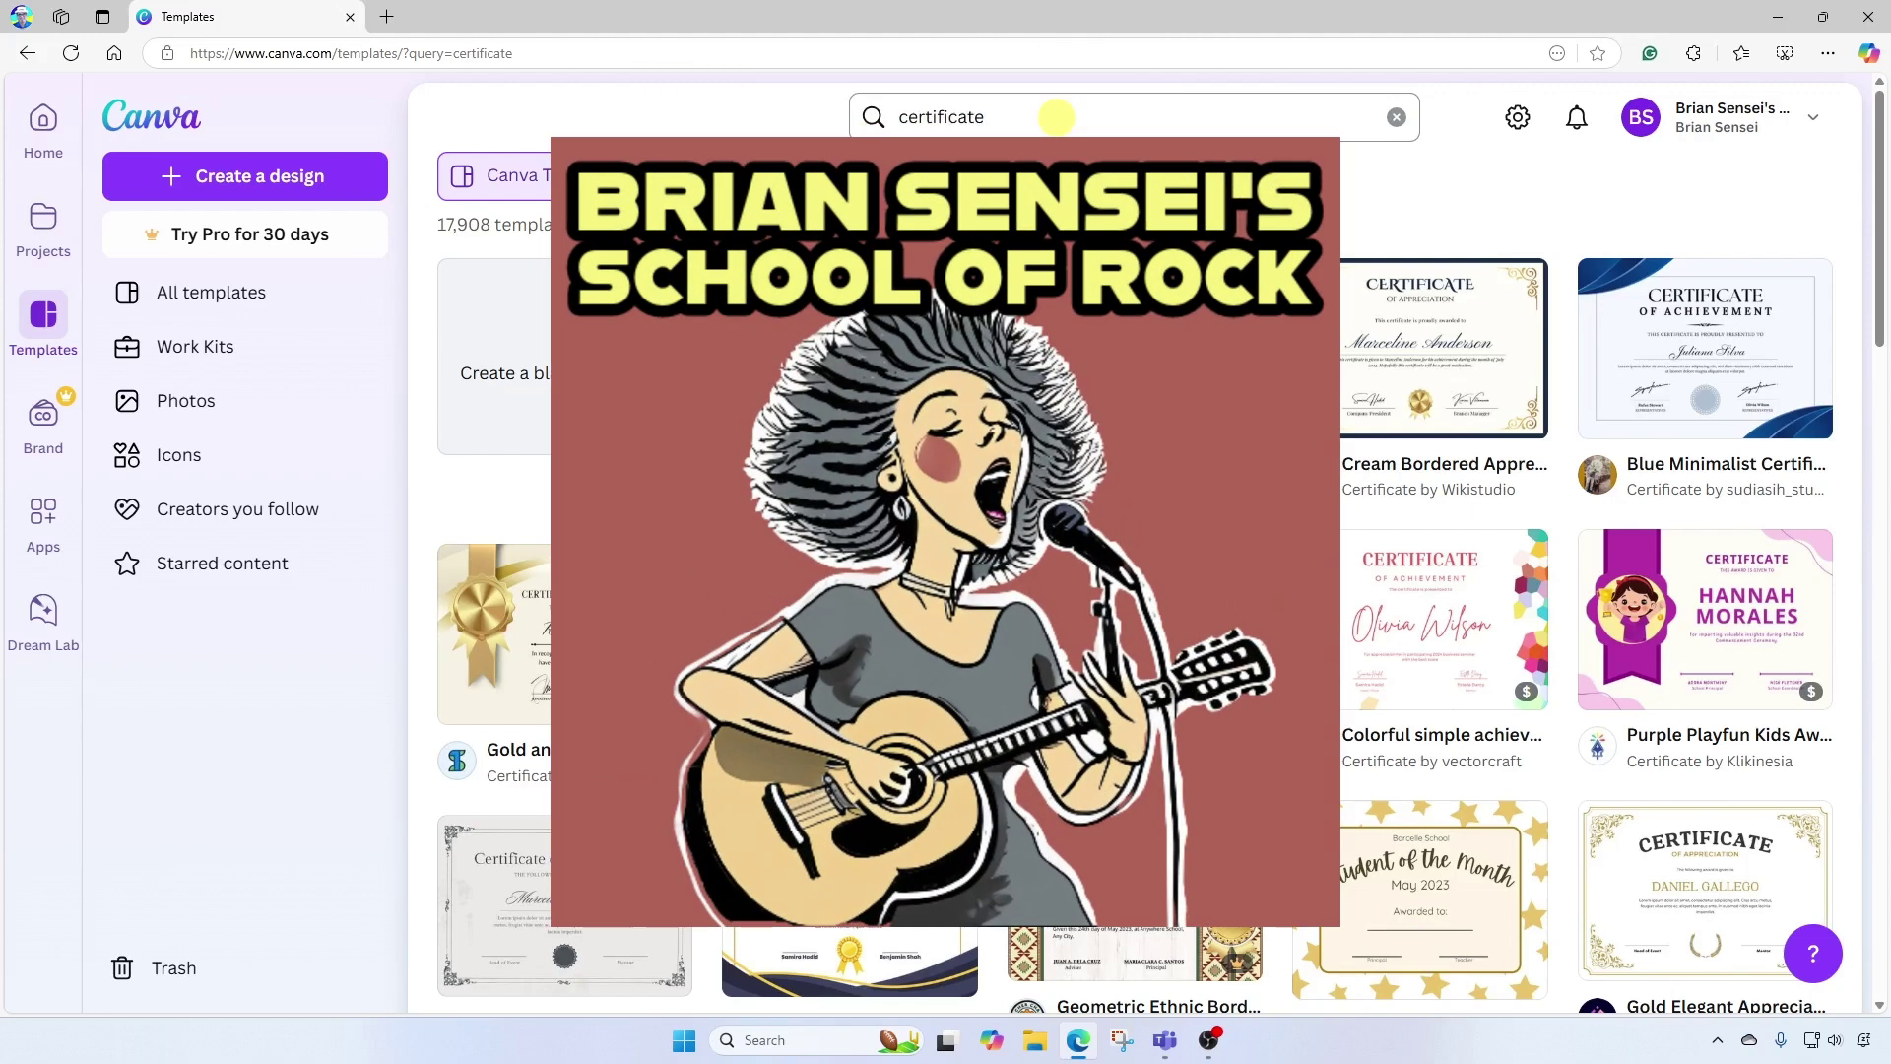
Refine the search to 'certificate for music' and customize the Blue and White Illustrative Music Award Certificate.
left_click(1056, 117)
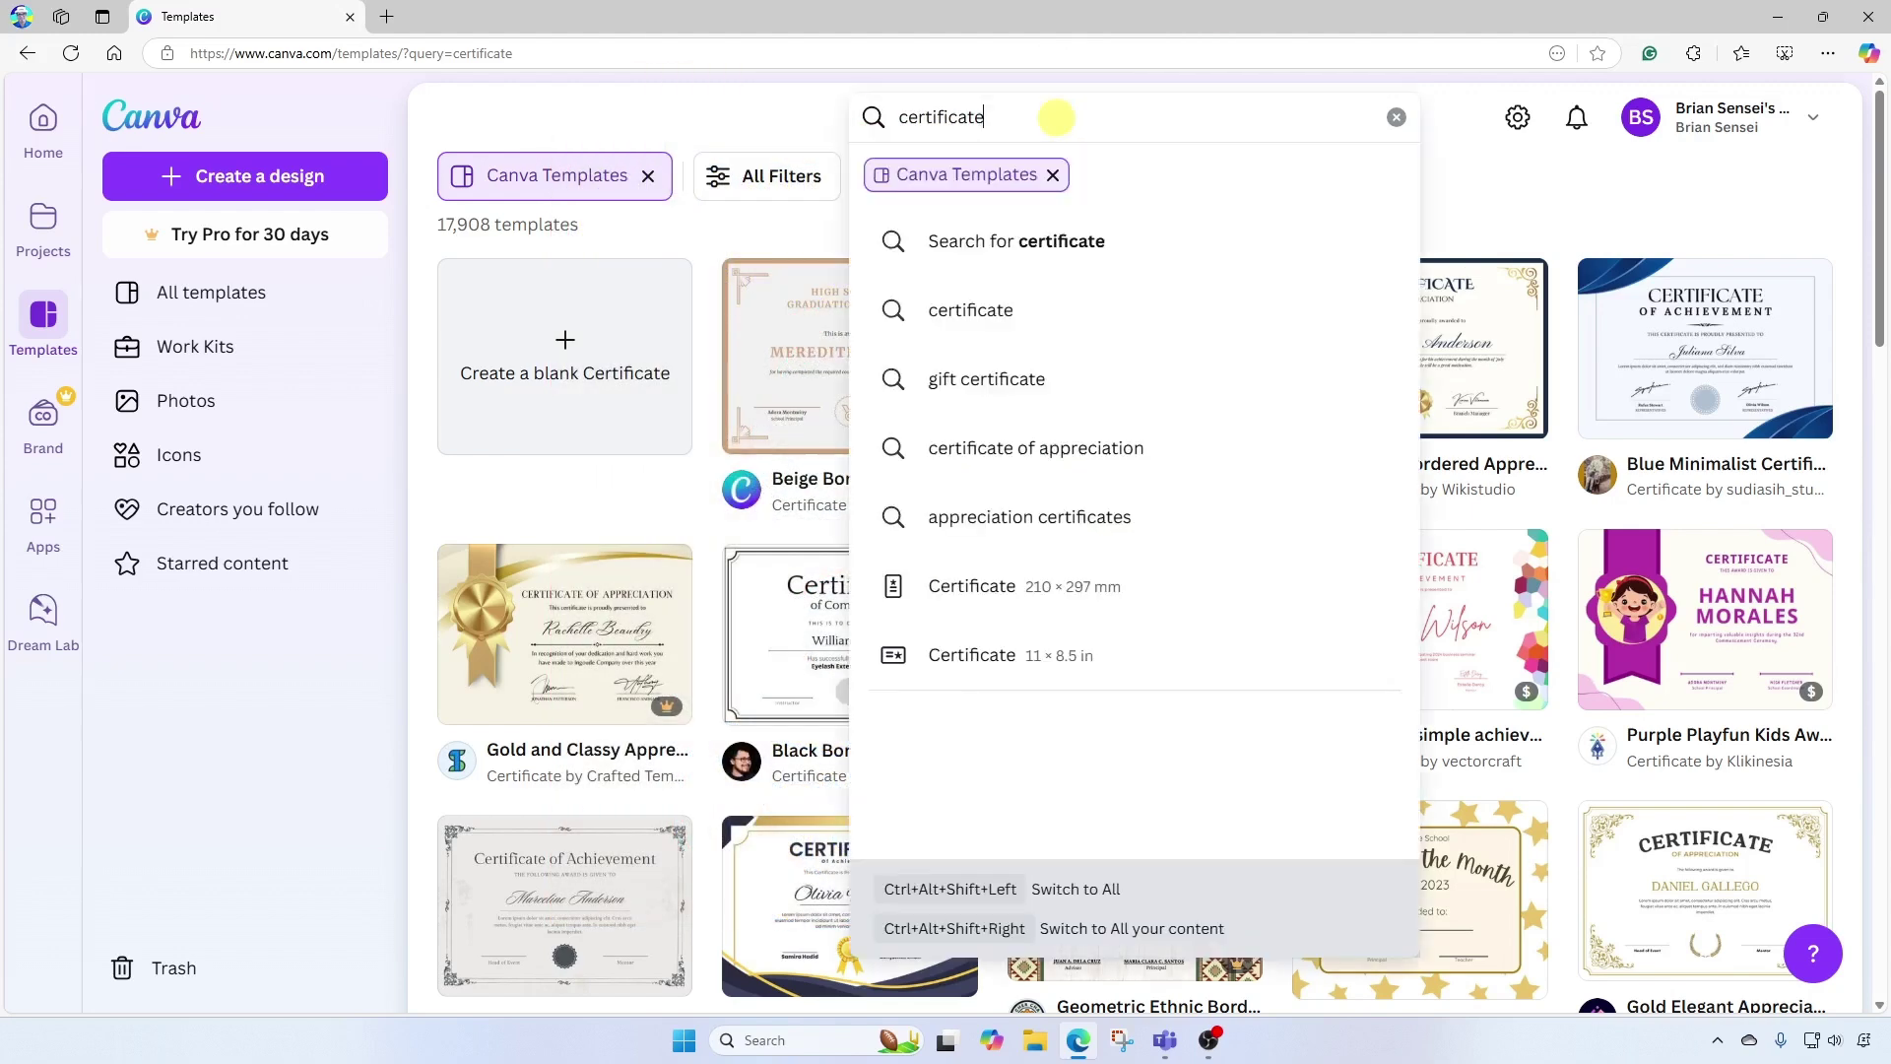
type("f")
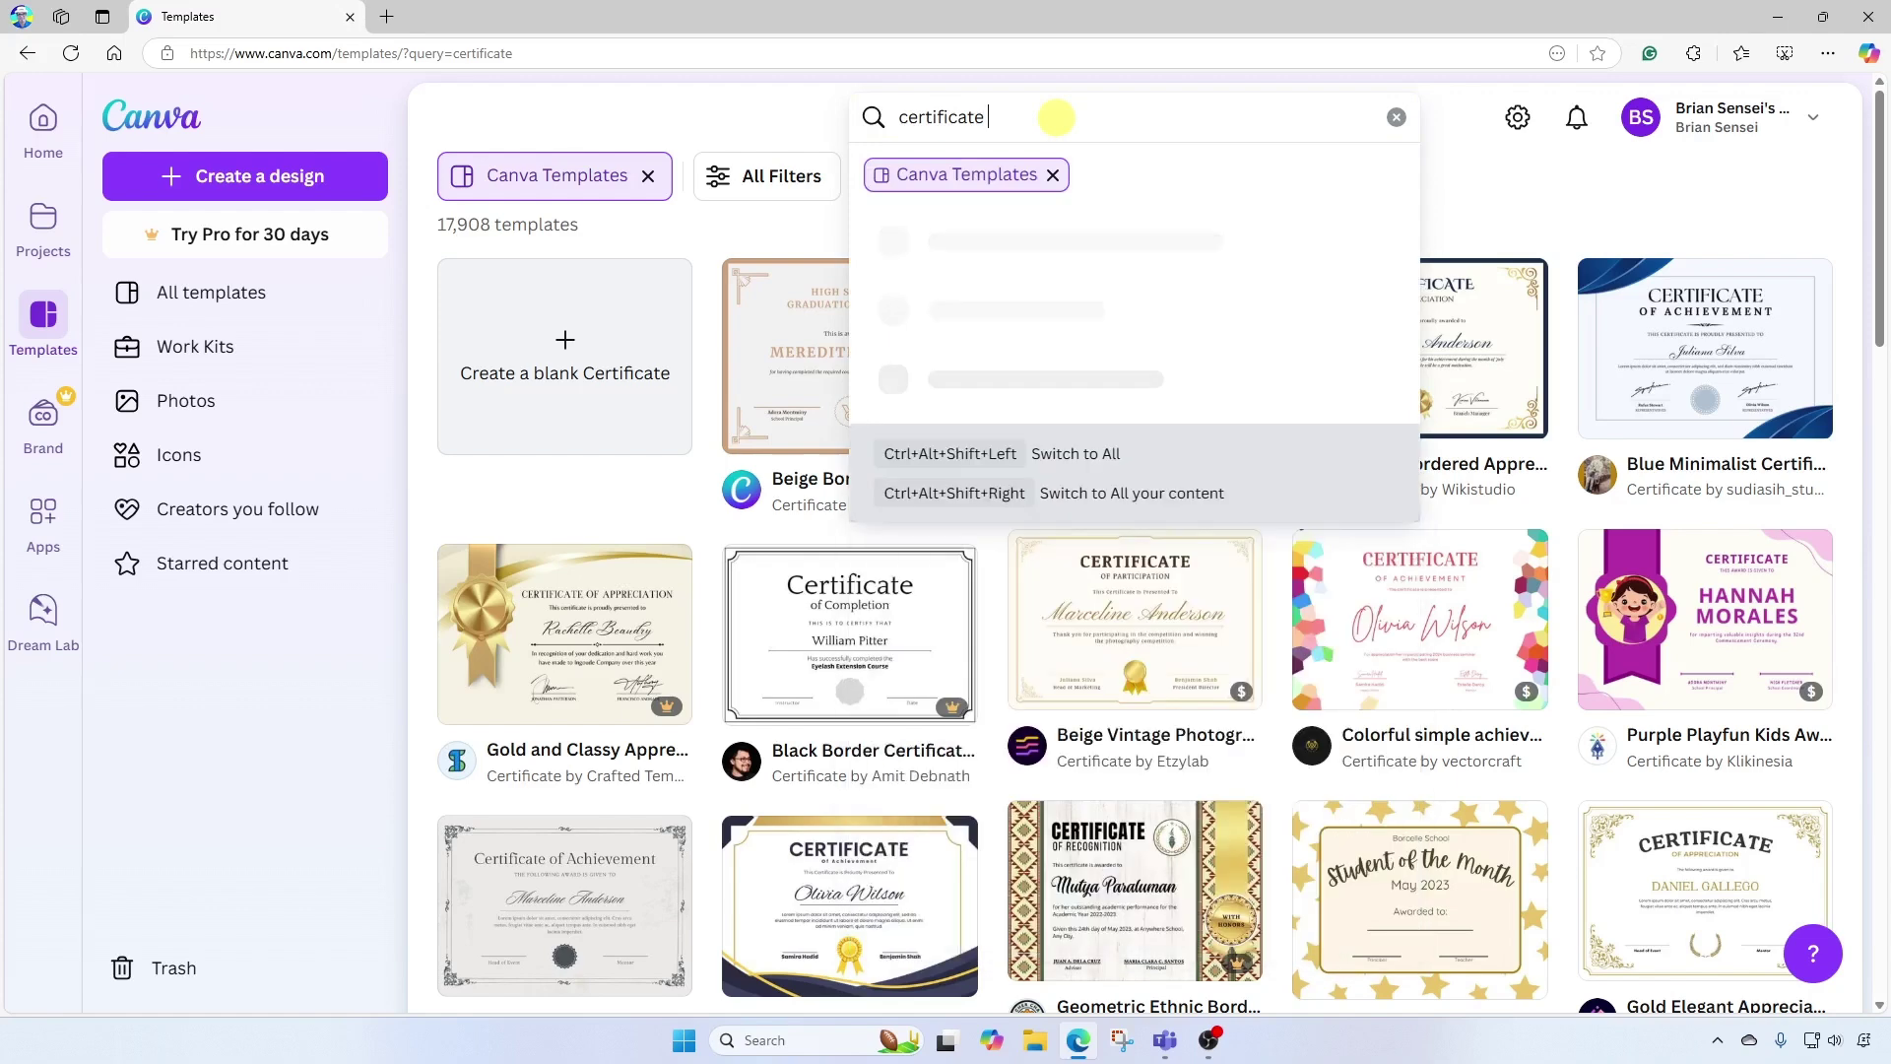
type("or music")
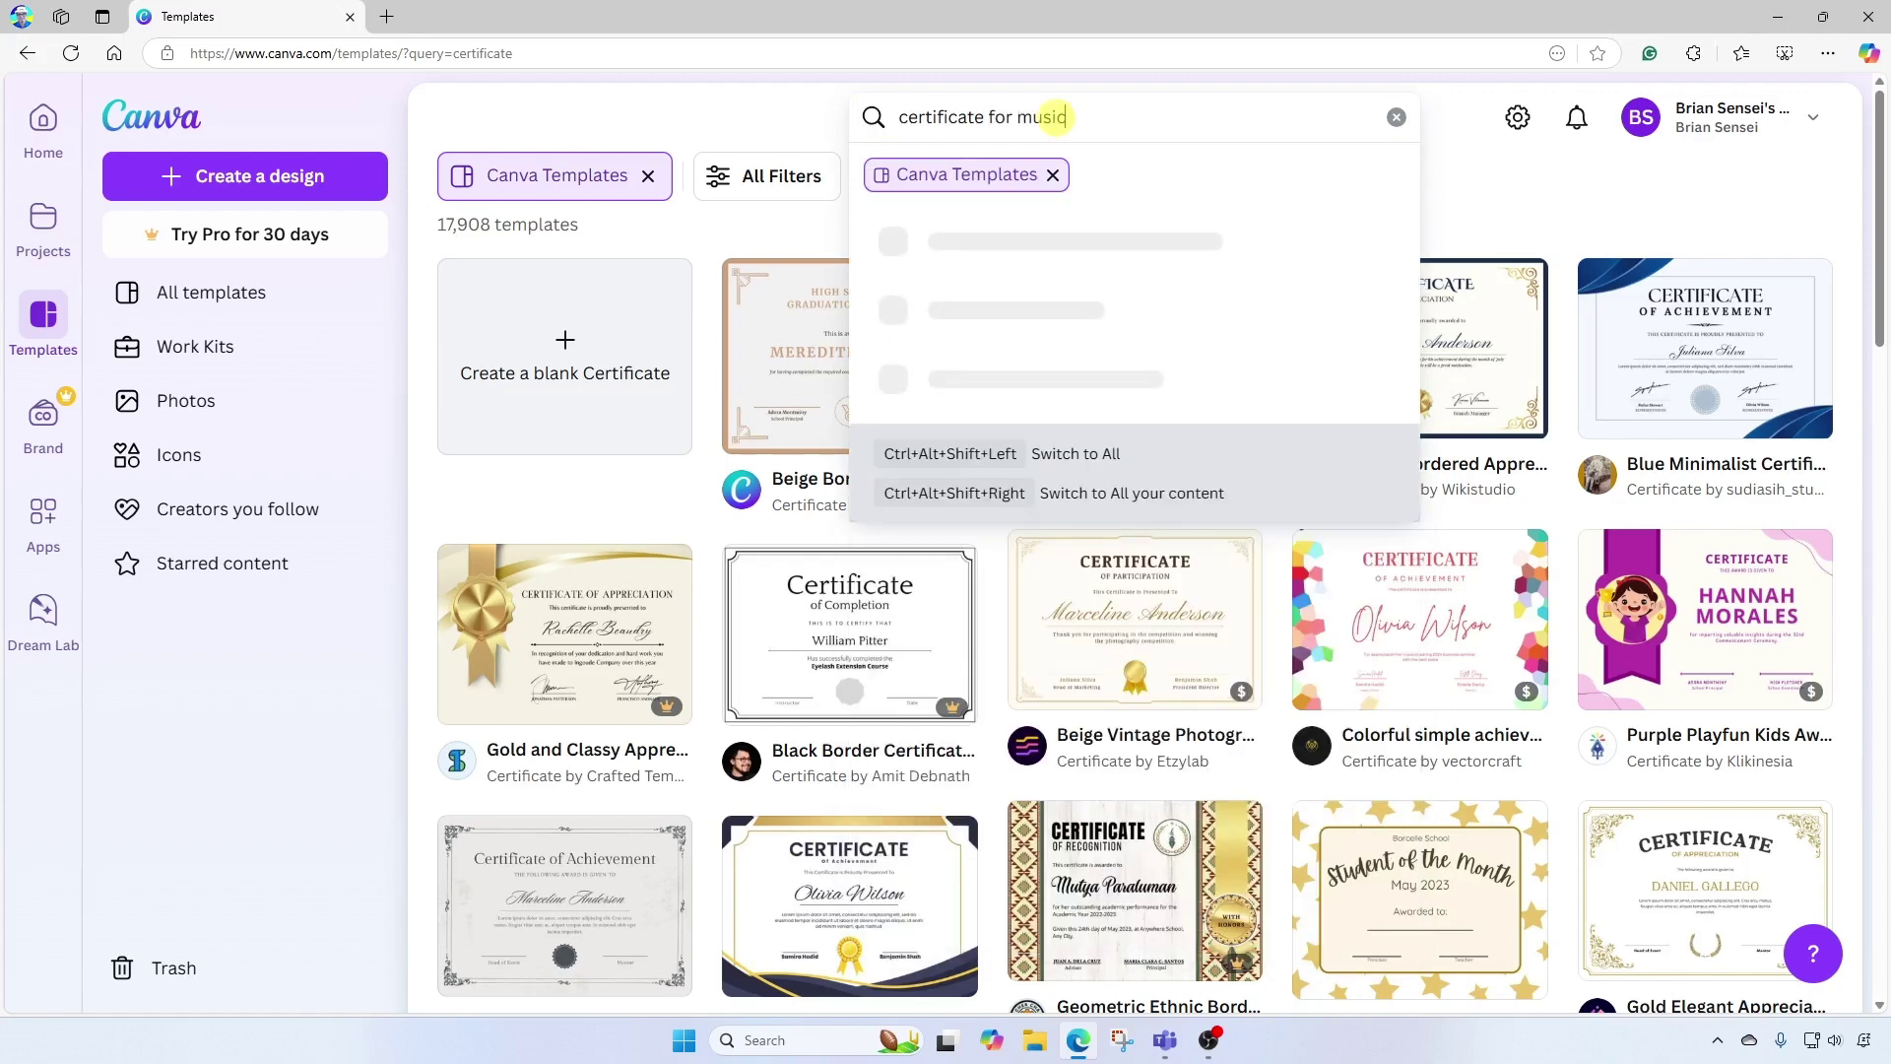
key("Return")
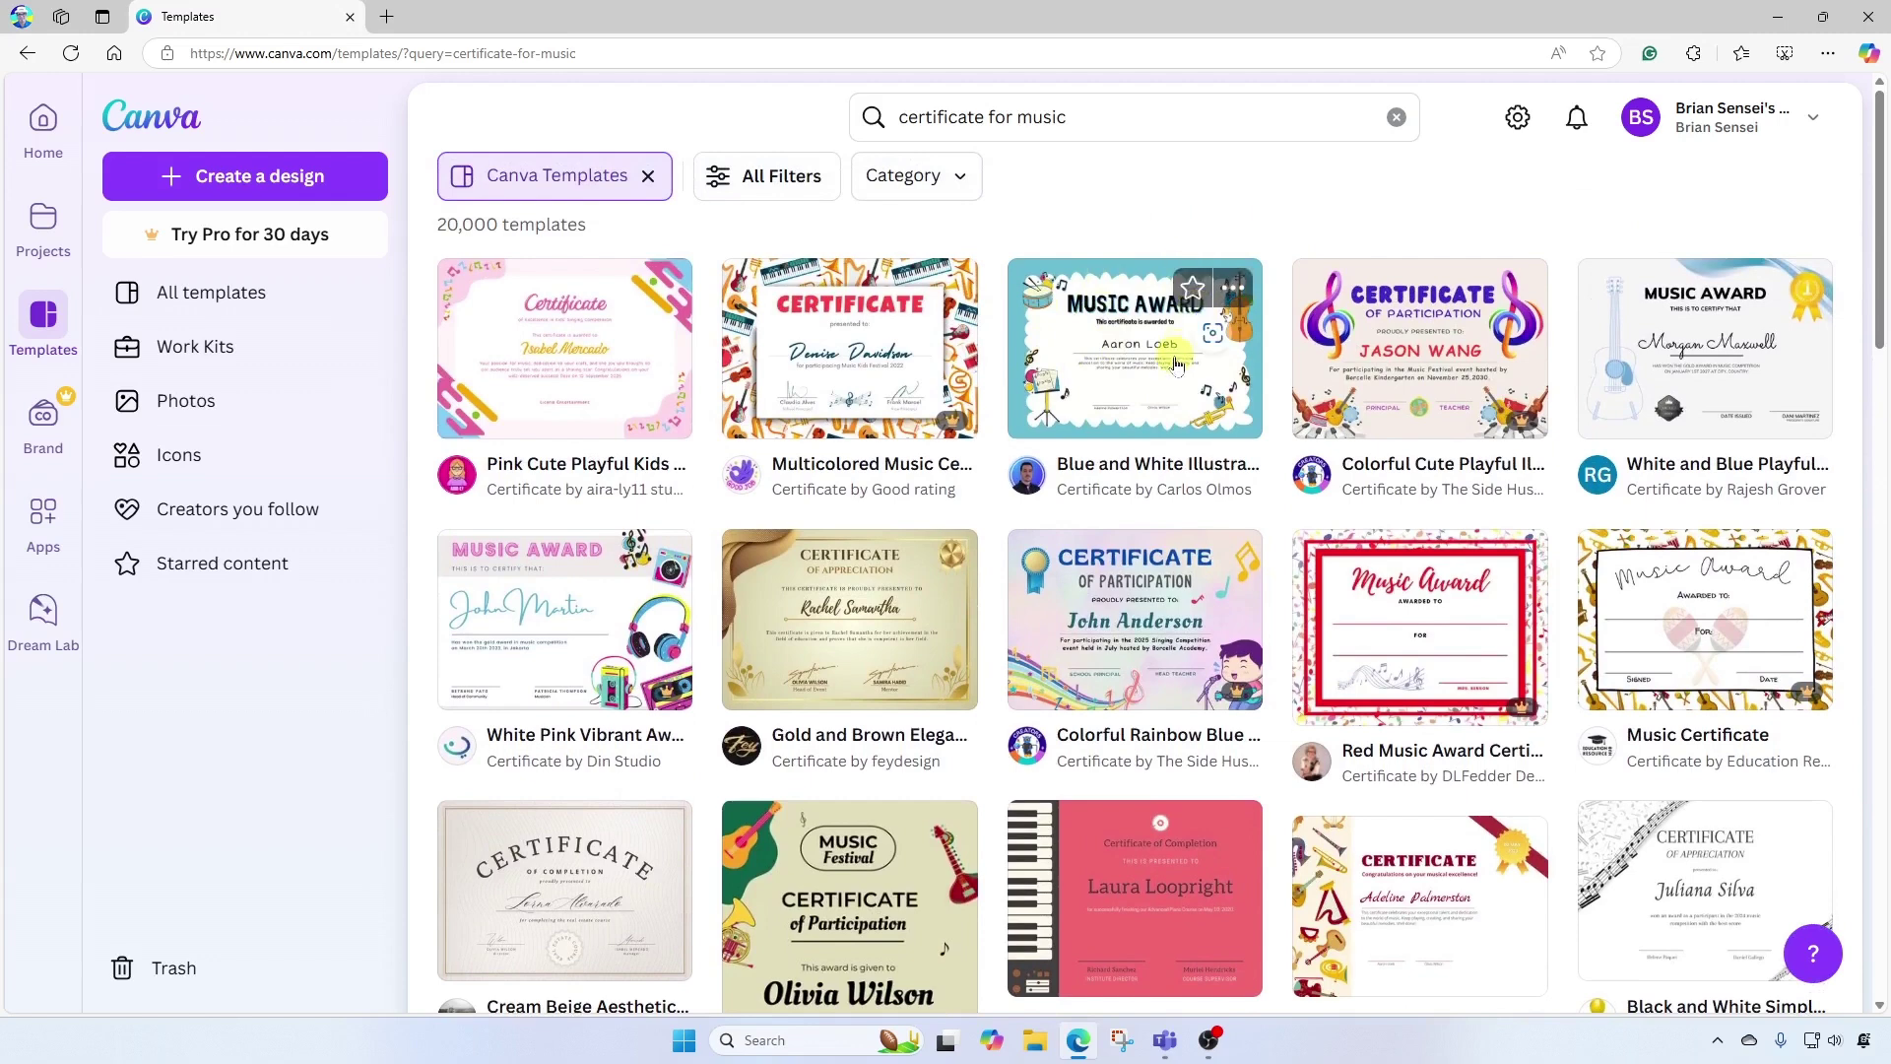
left_click(1079, 341)
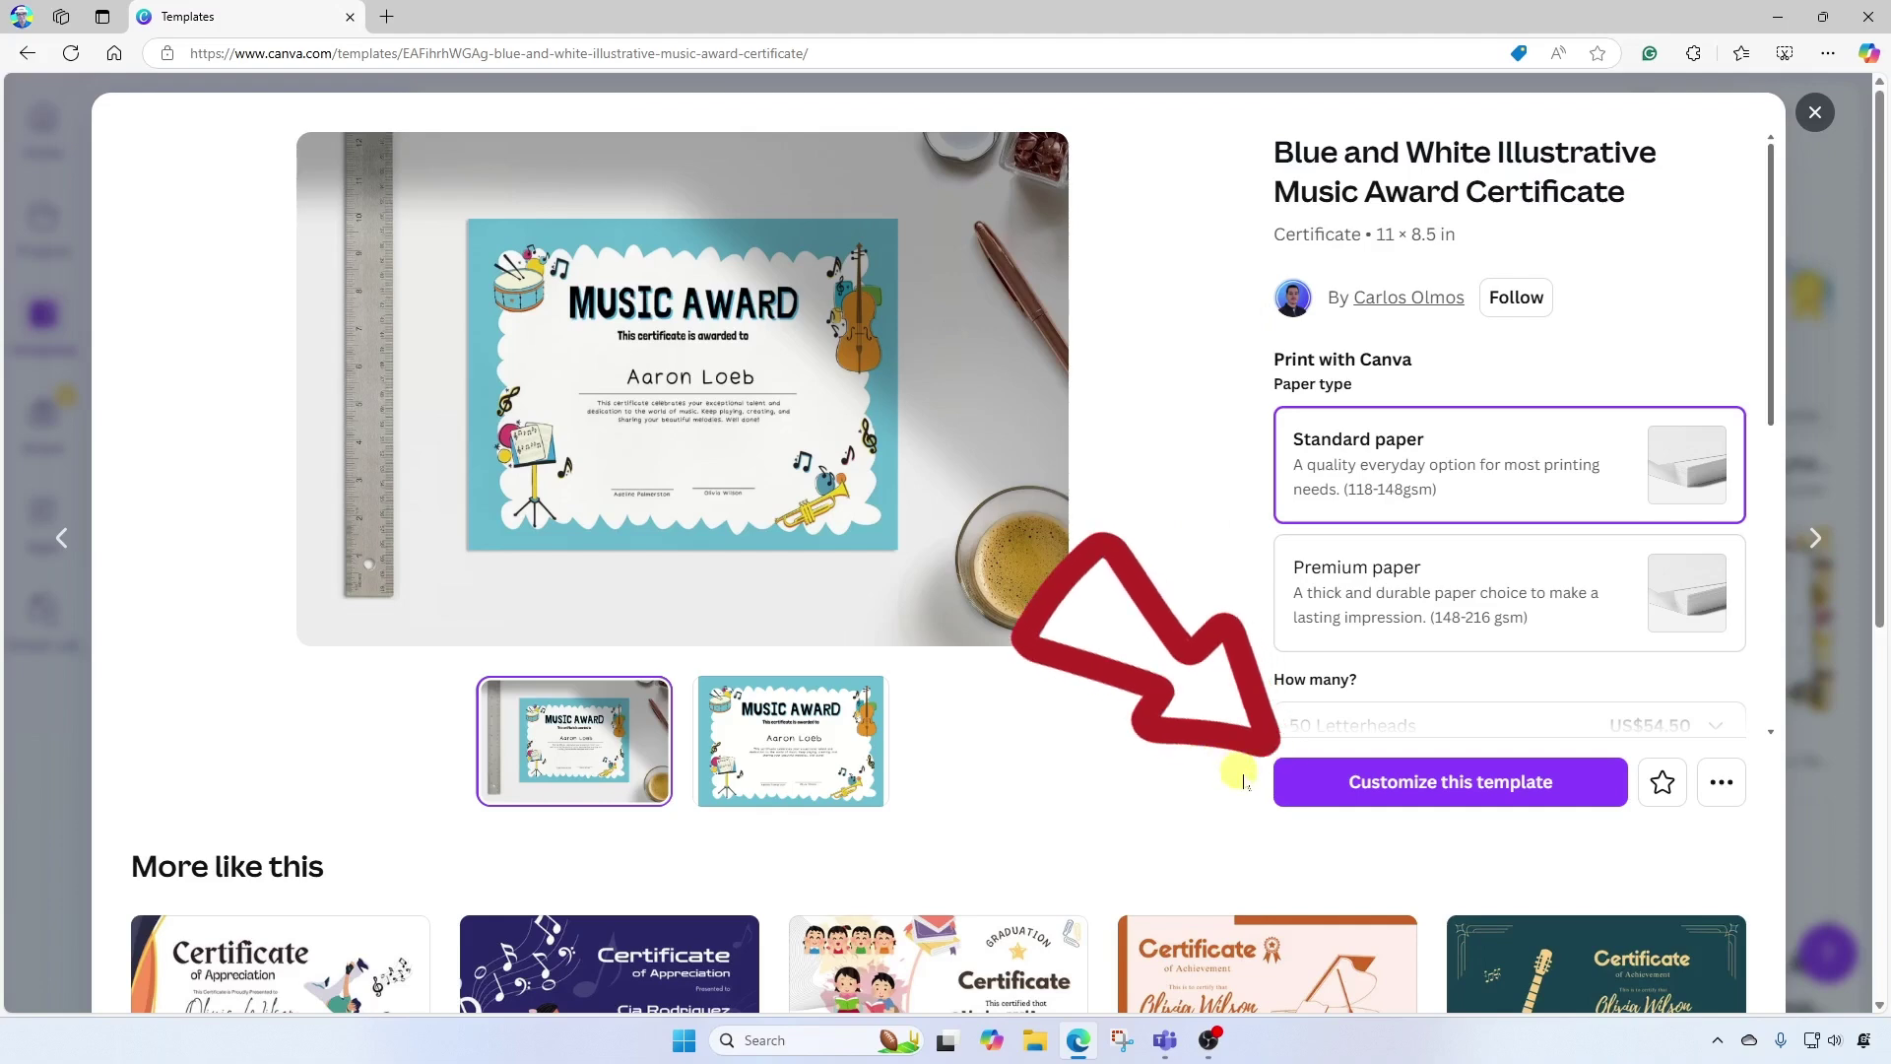
left_click(1580, 796)
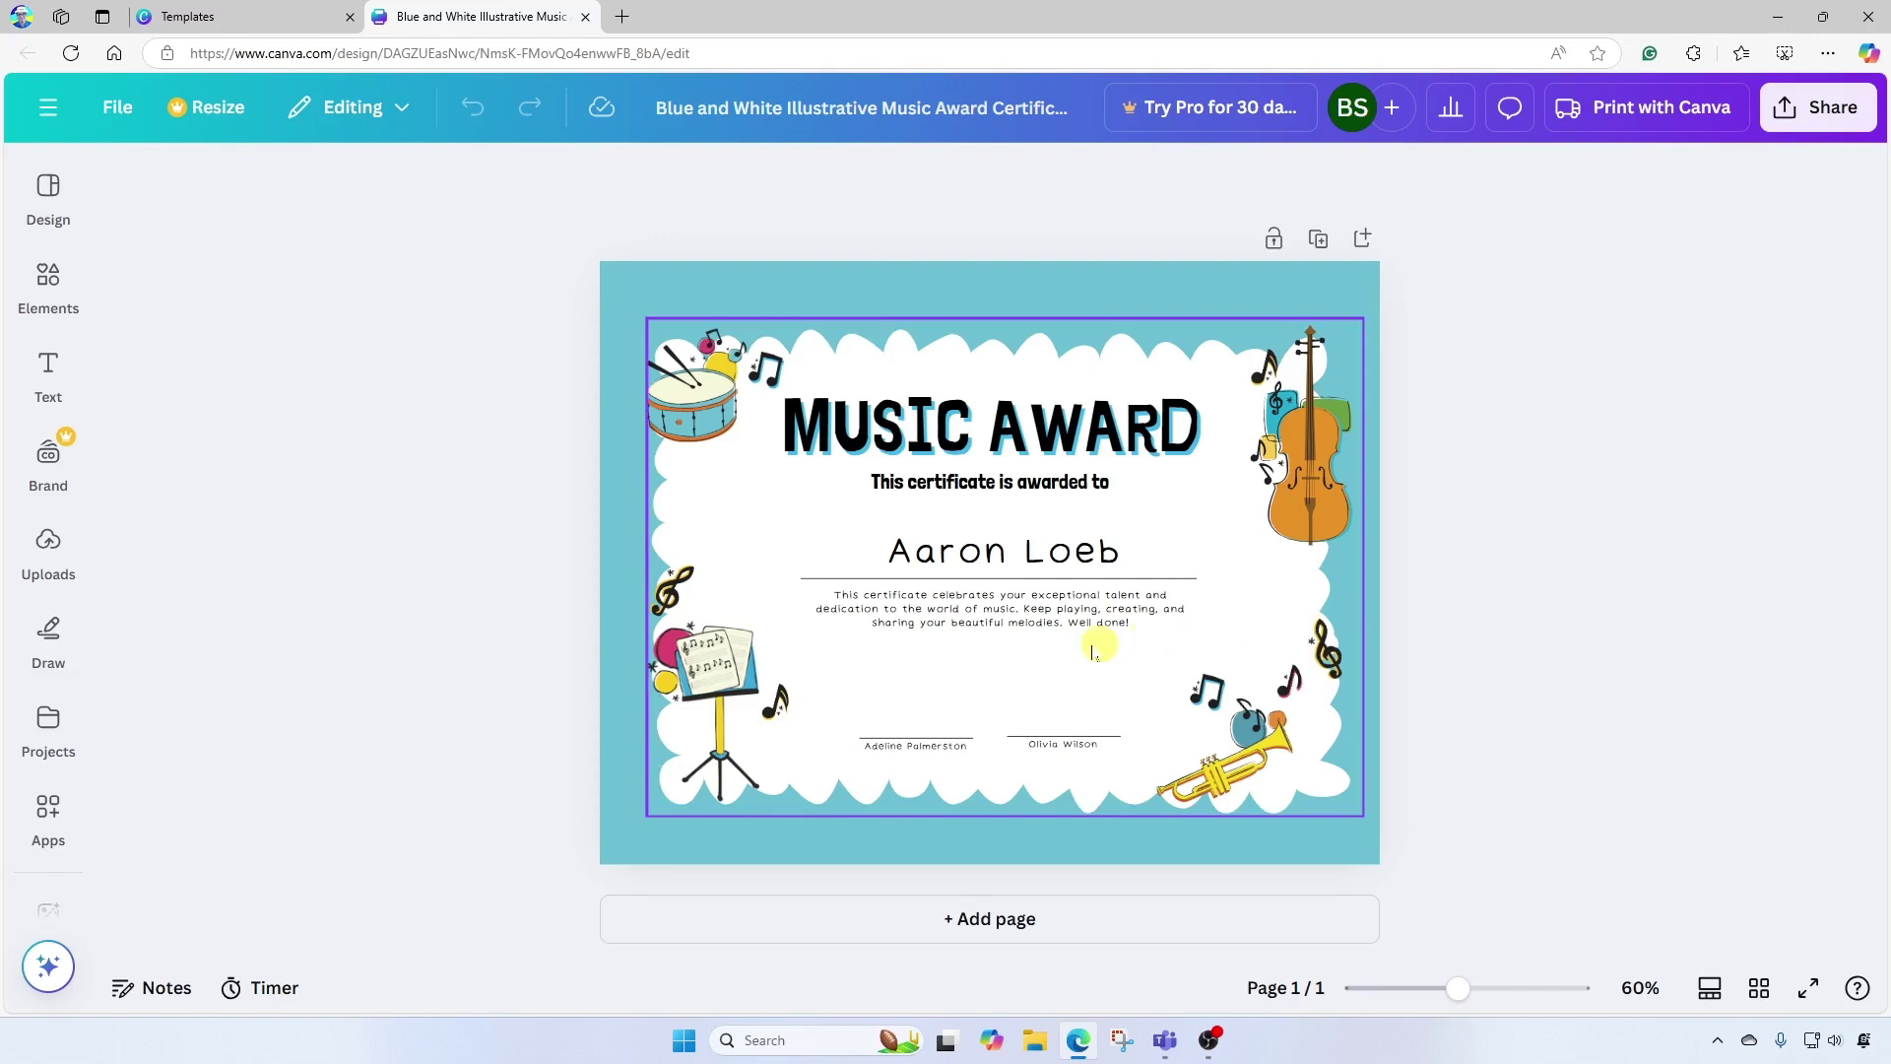
Delete the top-right cello illustration and bring up the Elements panel of music graphics.
left_click(705, 404)
left_click(711, 668)
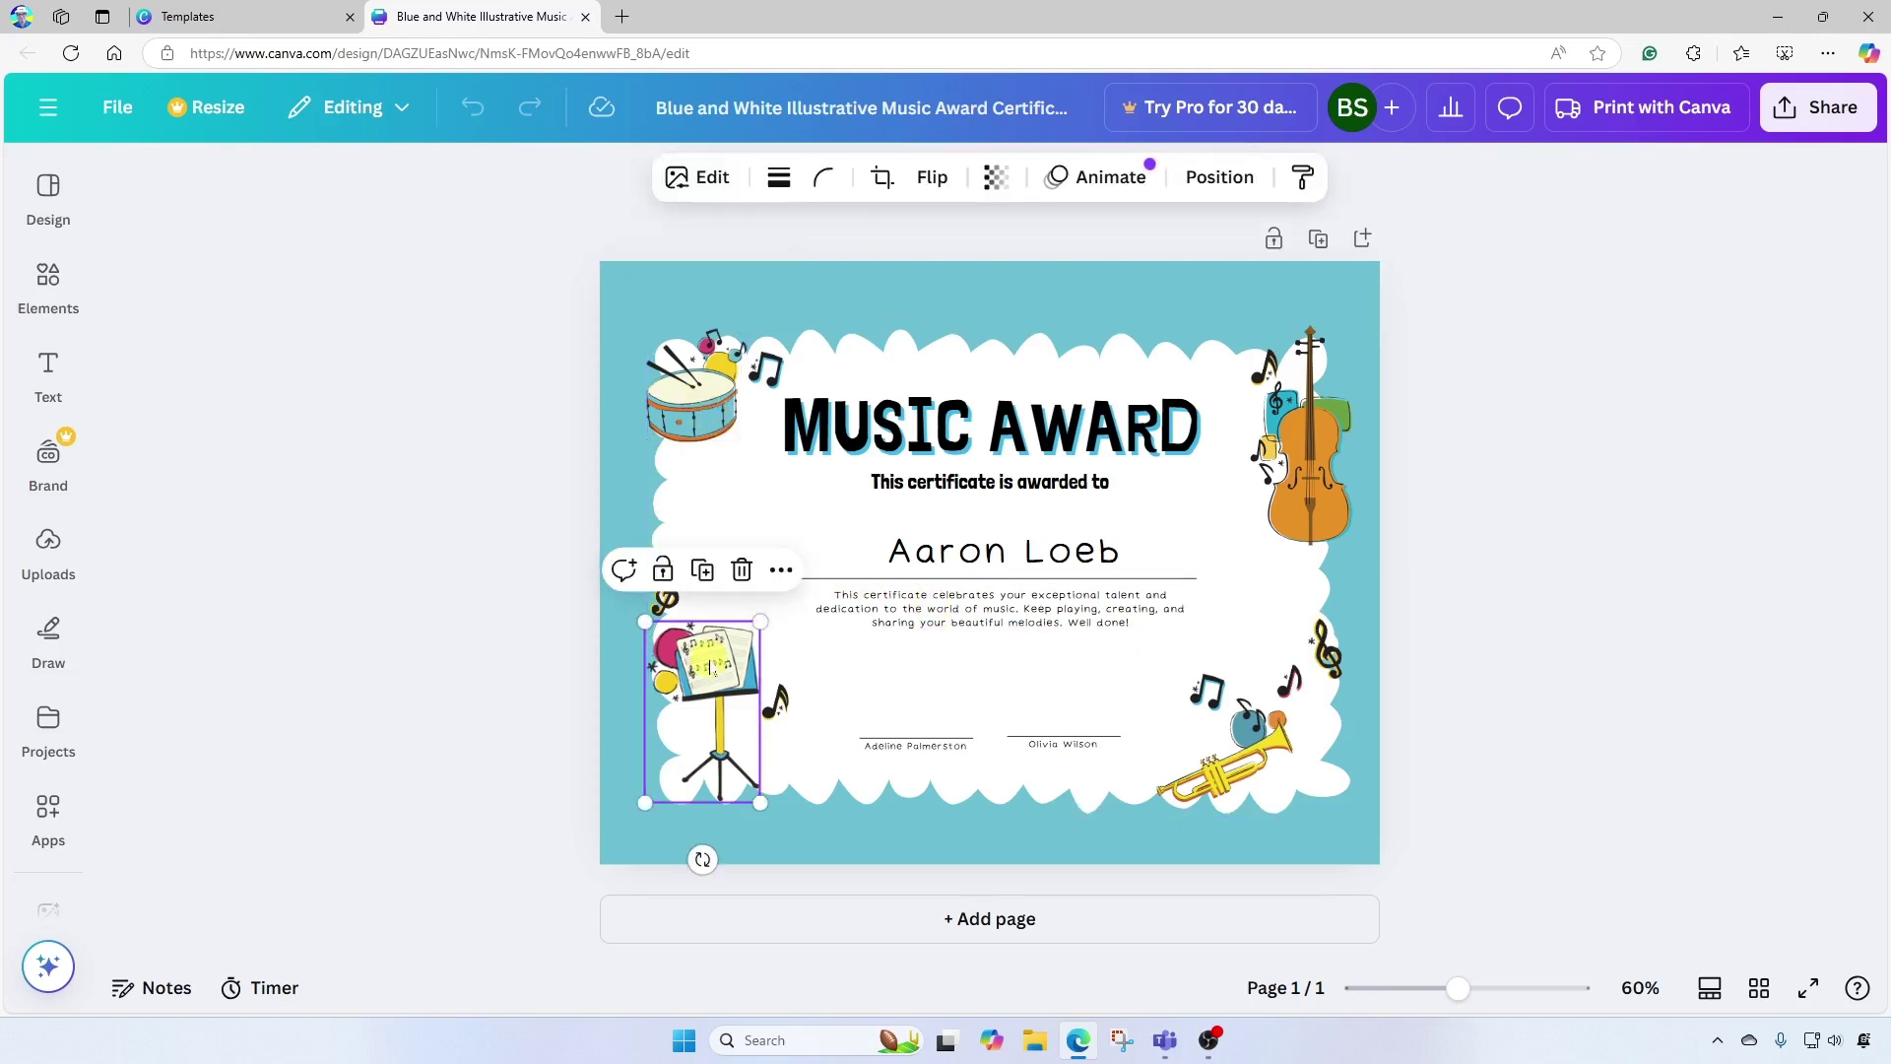
left_click(1316, 476)
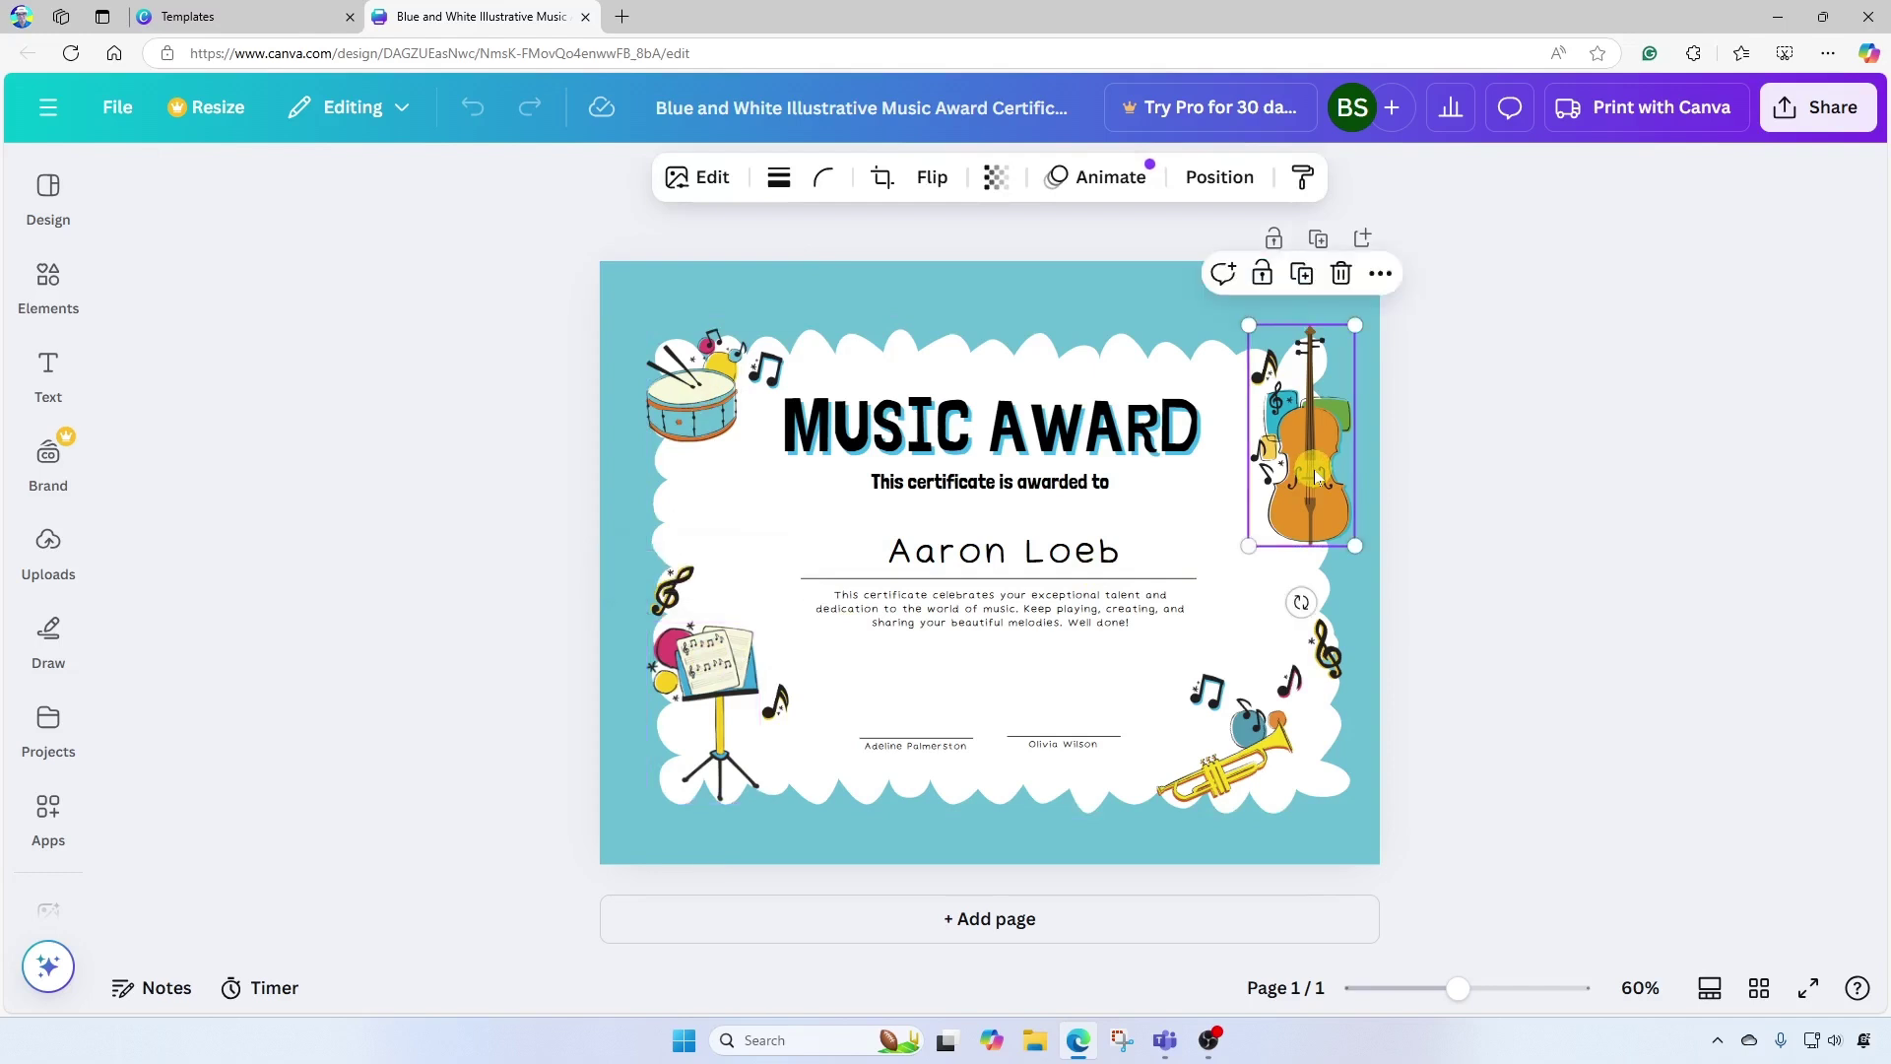
mouse_move(1309, 476)
left_mouse_down()
mouse_move(1291, 465)
mouse_move(1318, 473)
mouse_move(1295, 488)
mouse_move(1312, 480)
left_mouse_up()
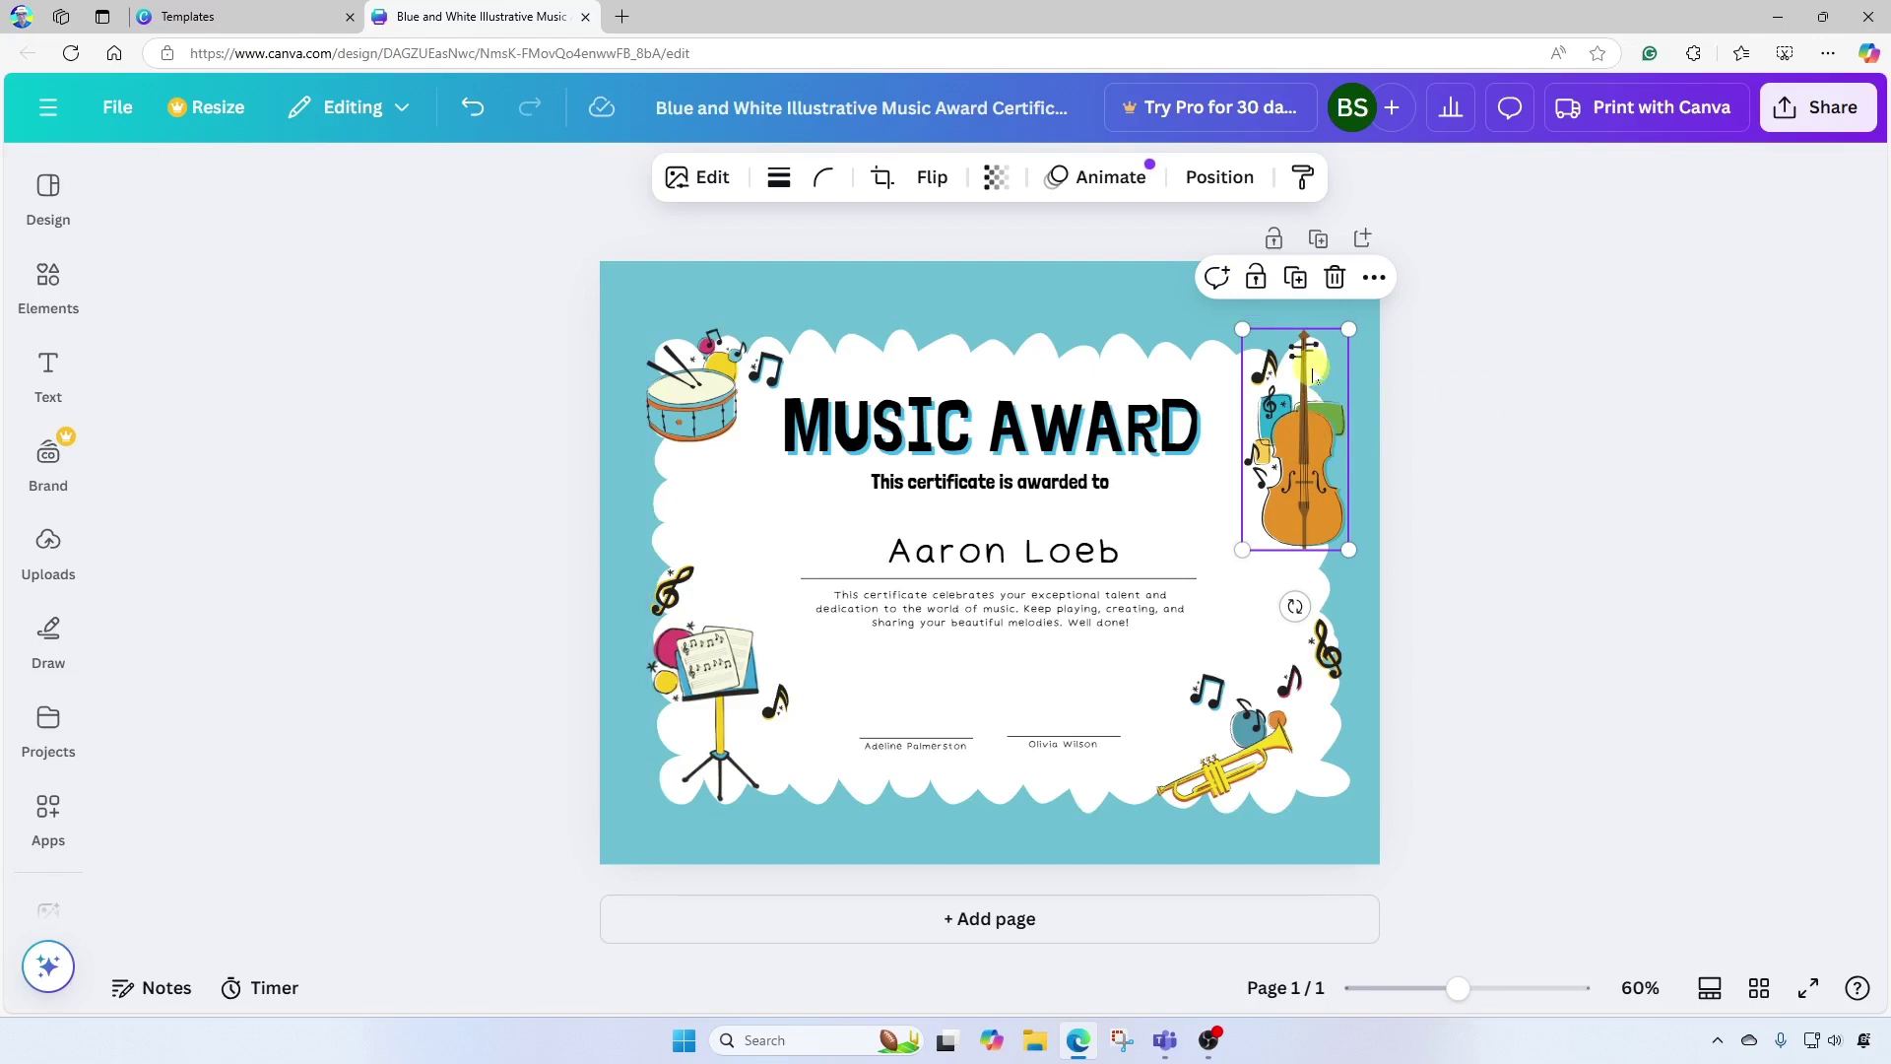
left_click(1334, 279)
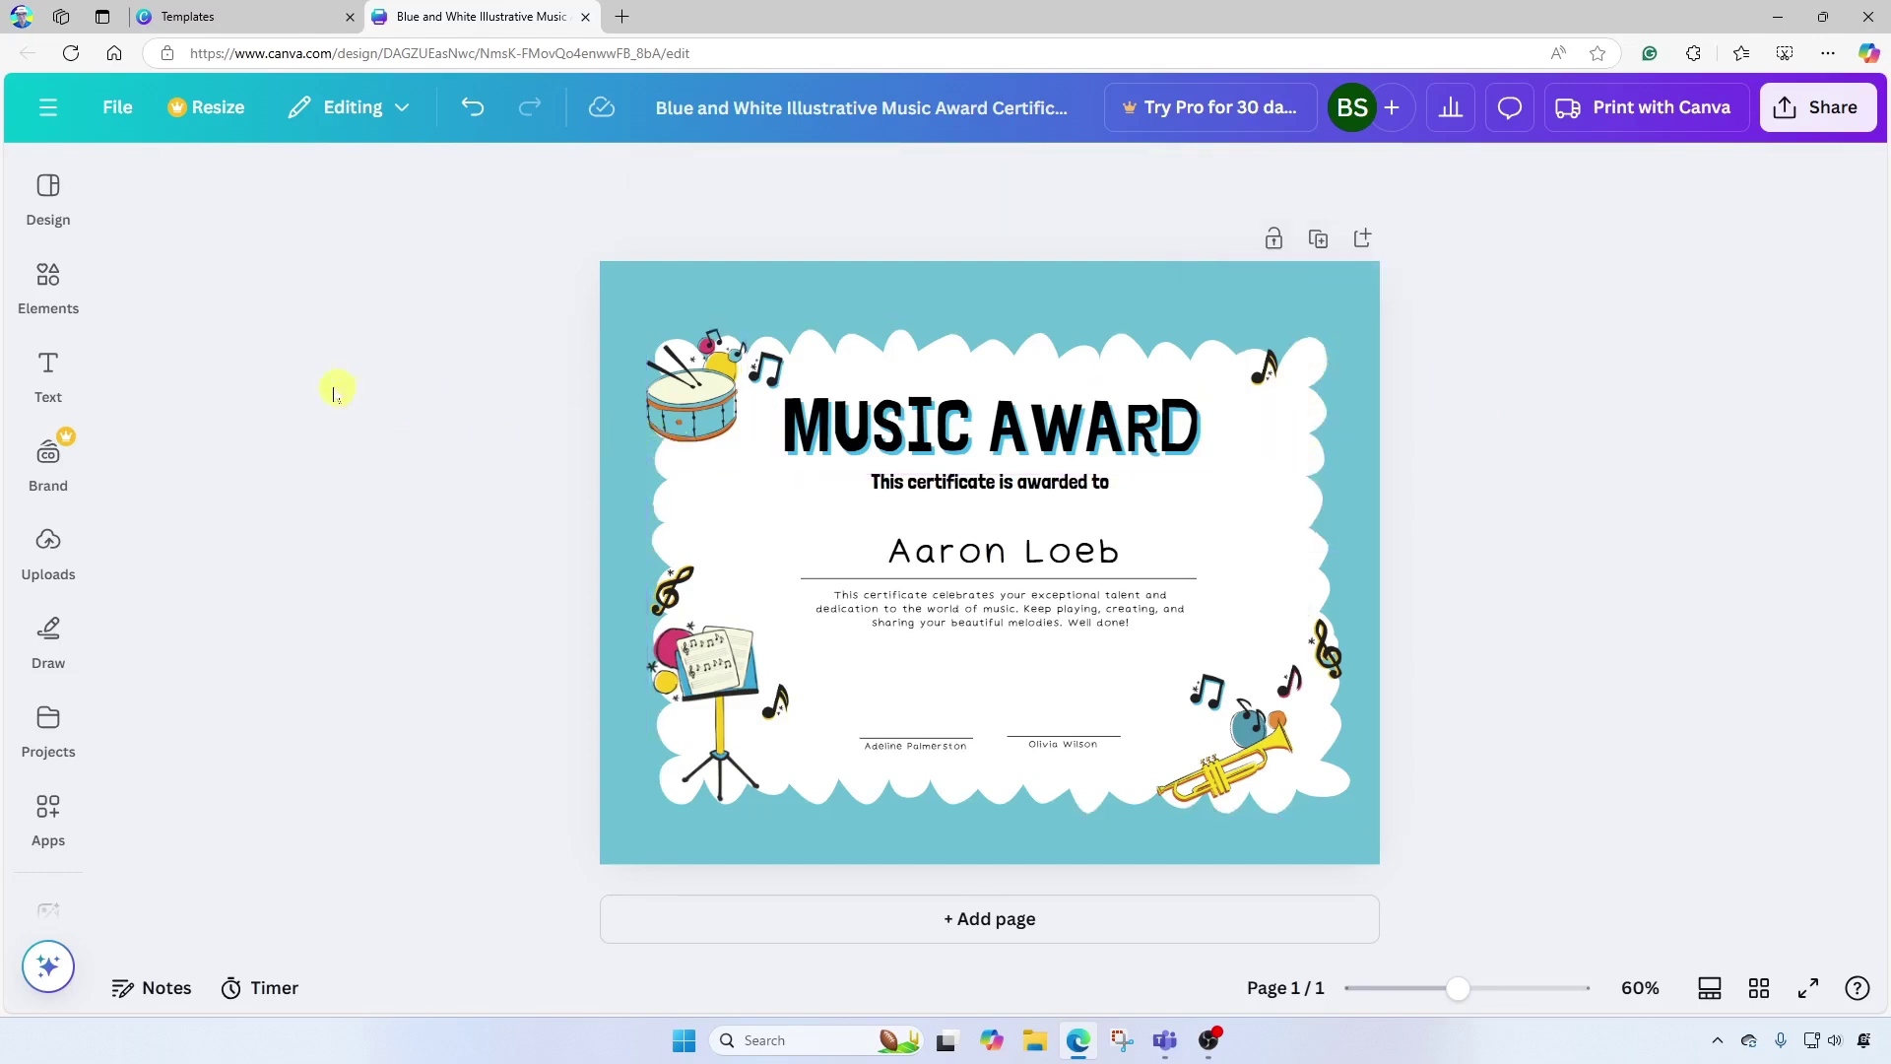
left_click(48, 286)
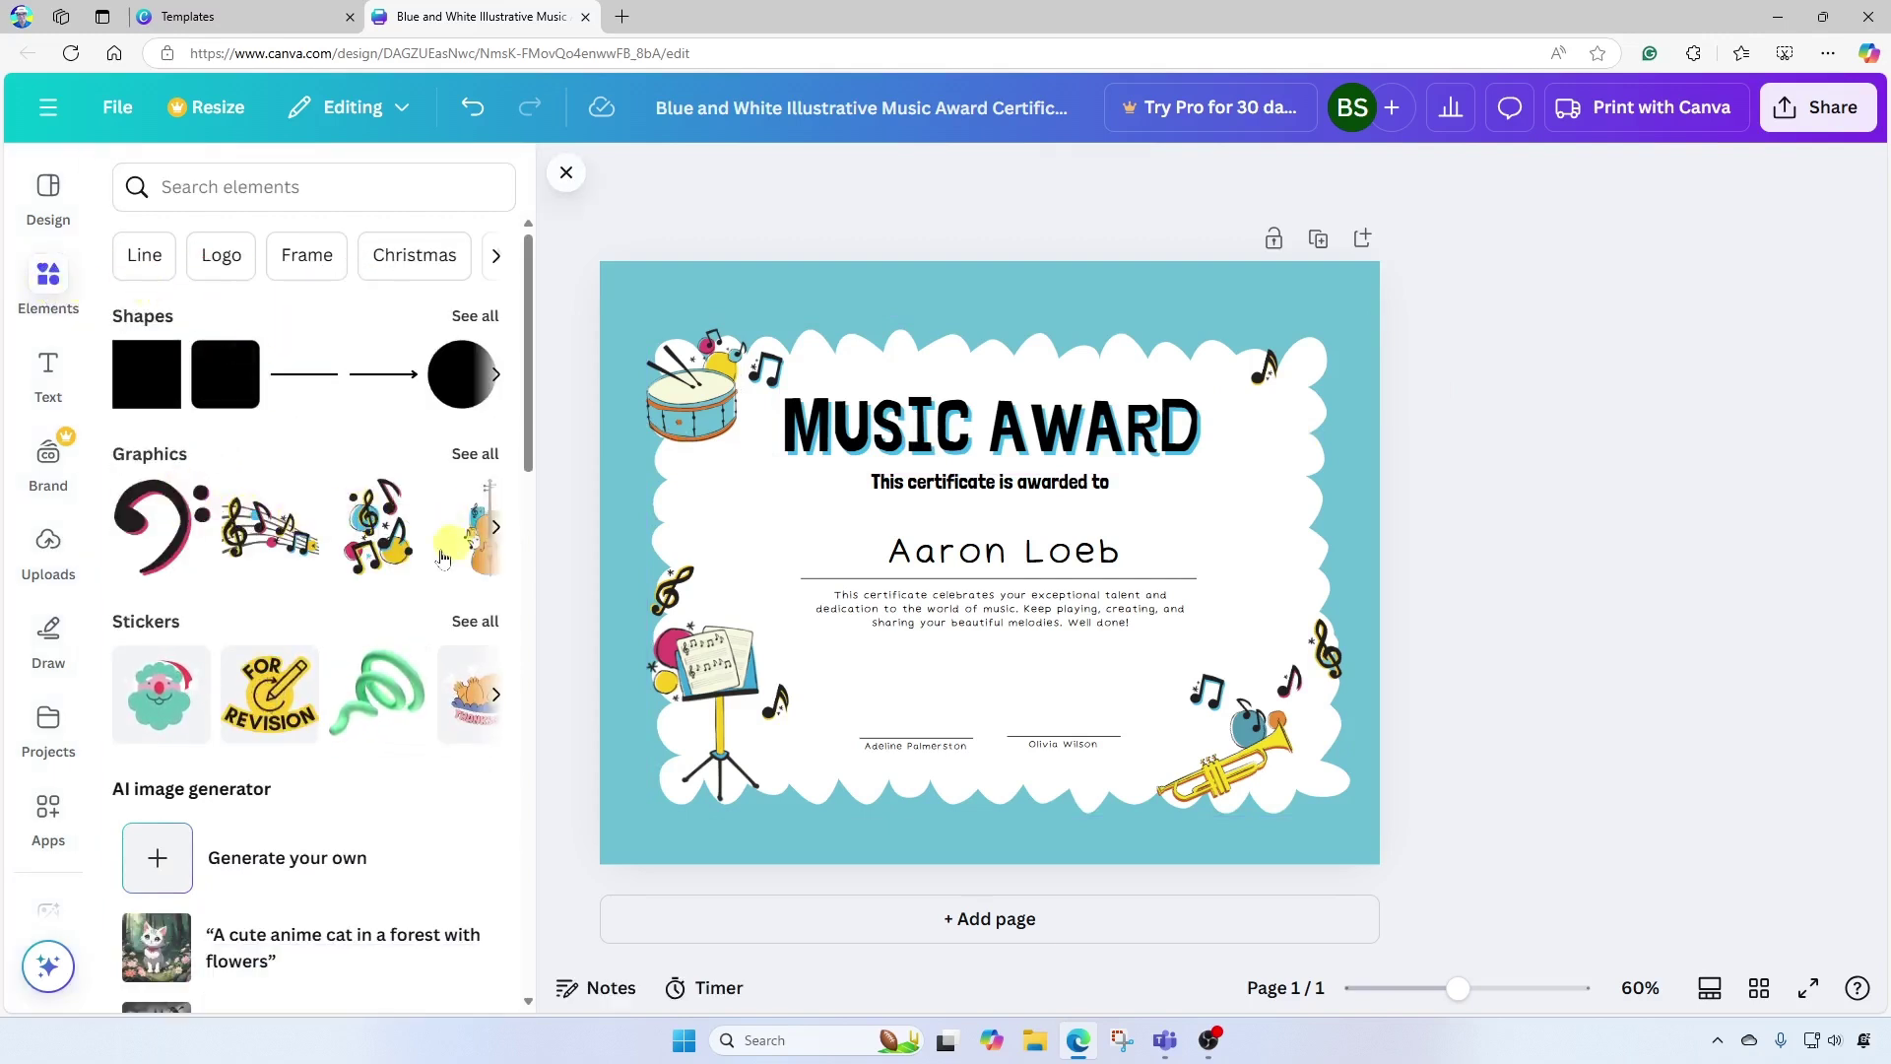
Add the pink synthesizer from an Elements search, shrunk into the top-right corner.
left_click(330, 187)
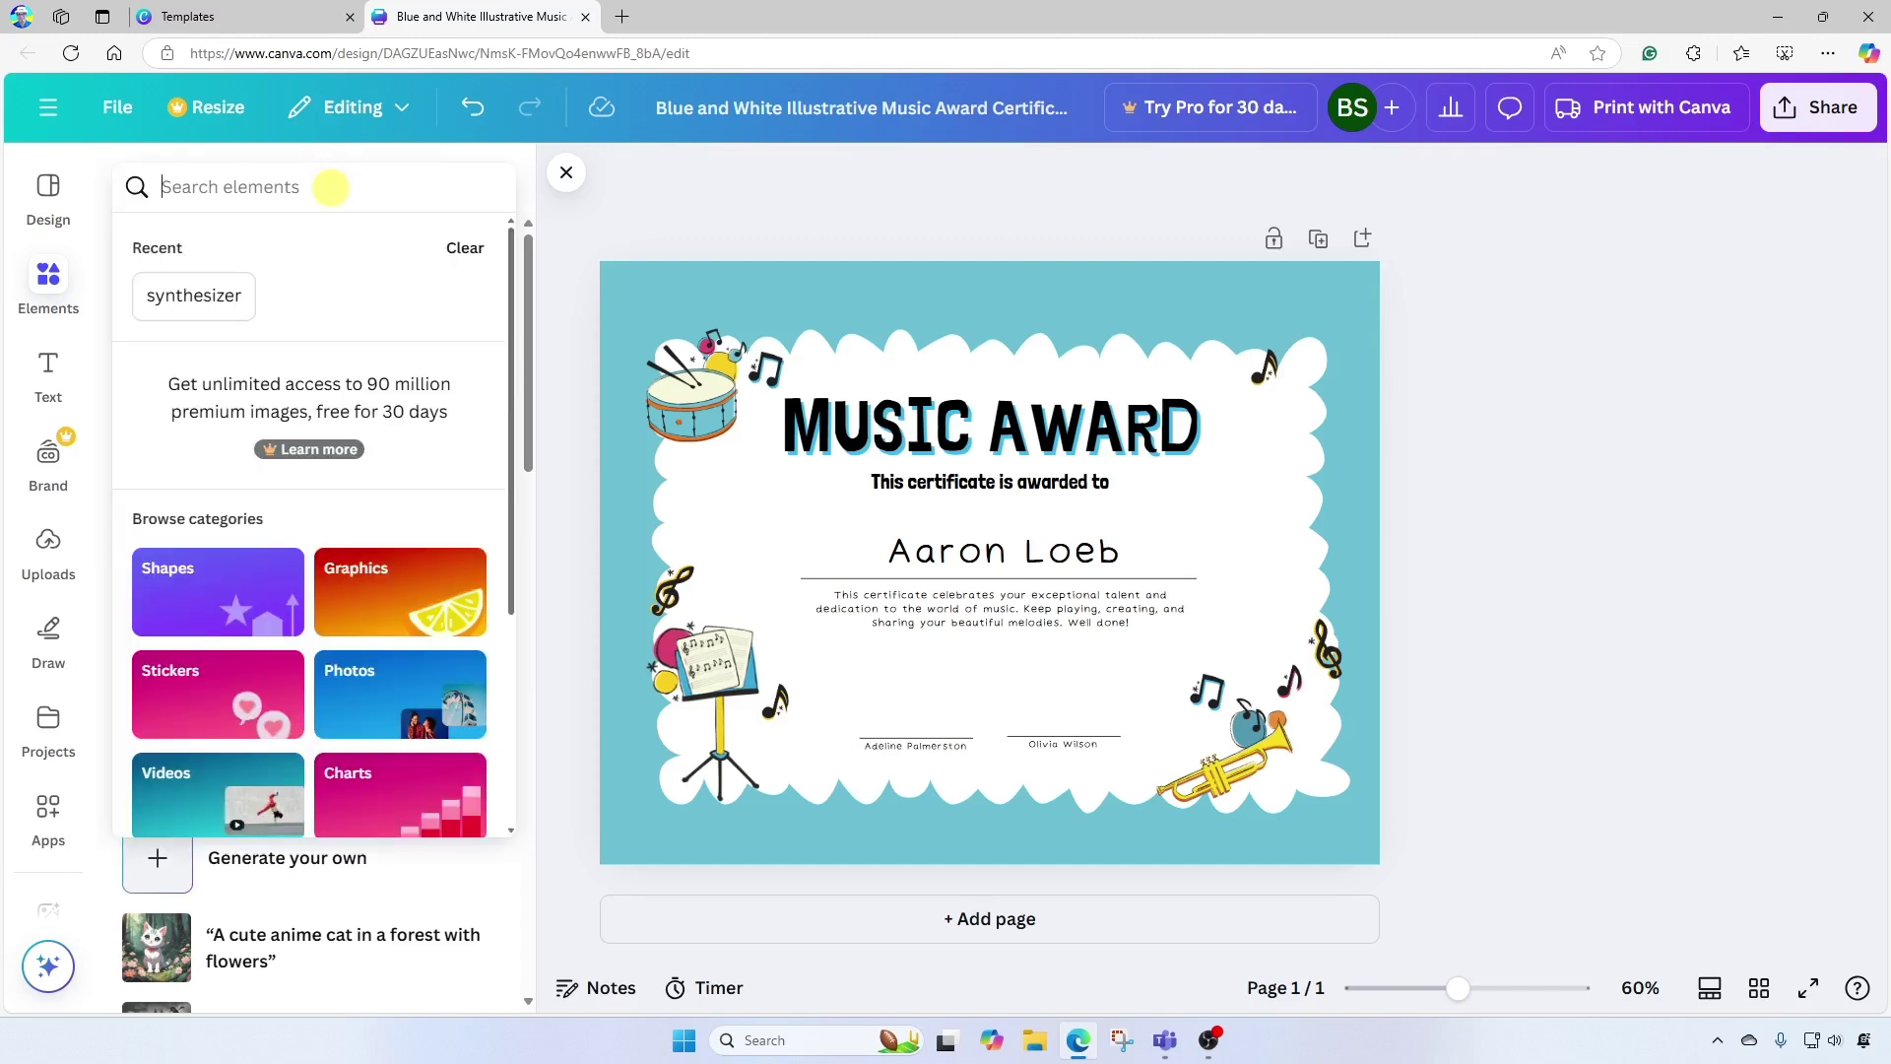
type("synthesize")
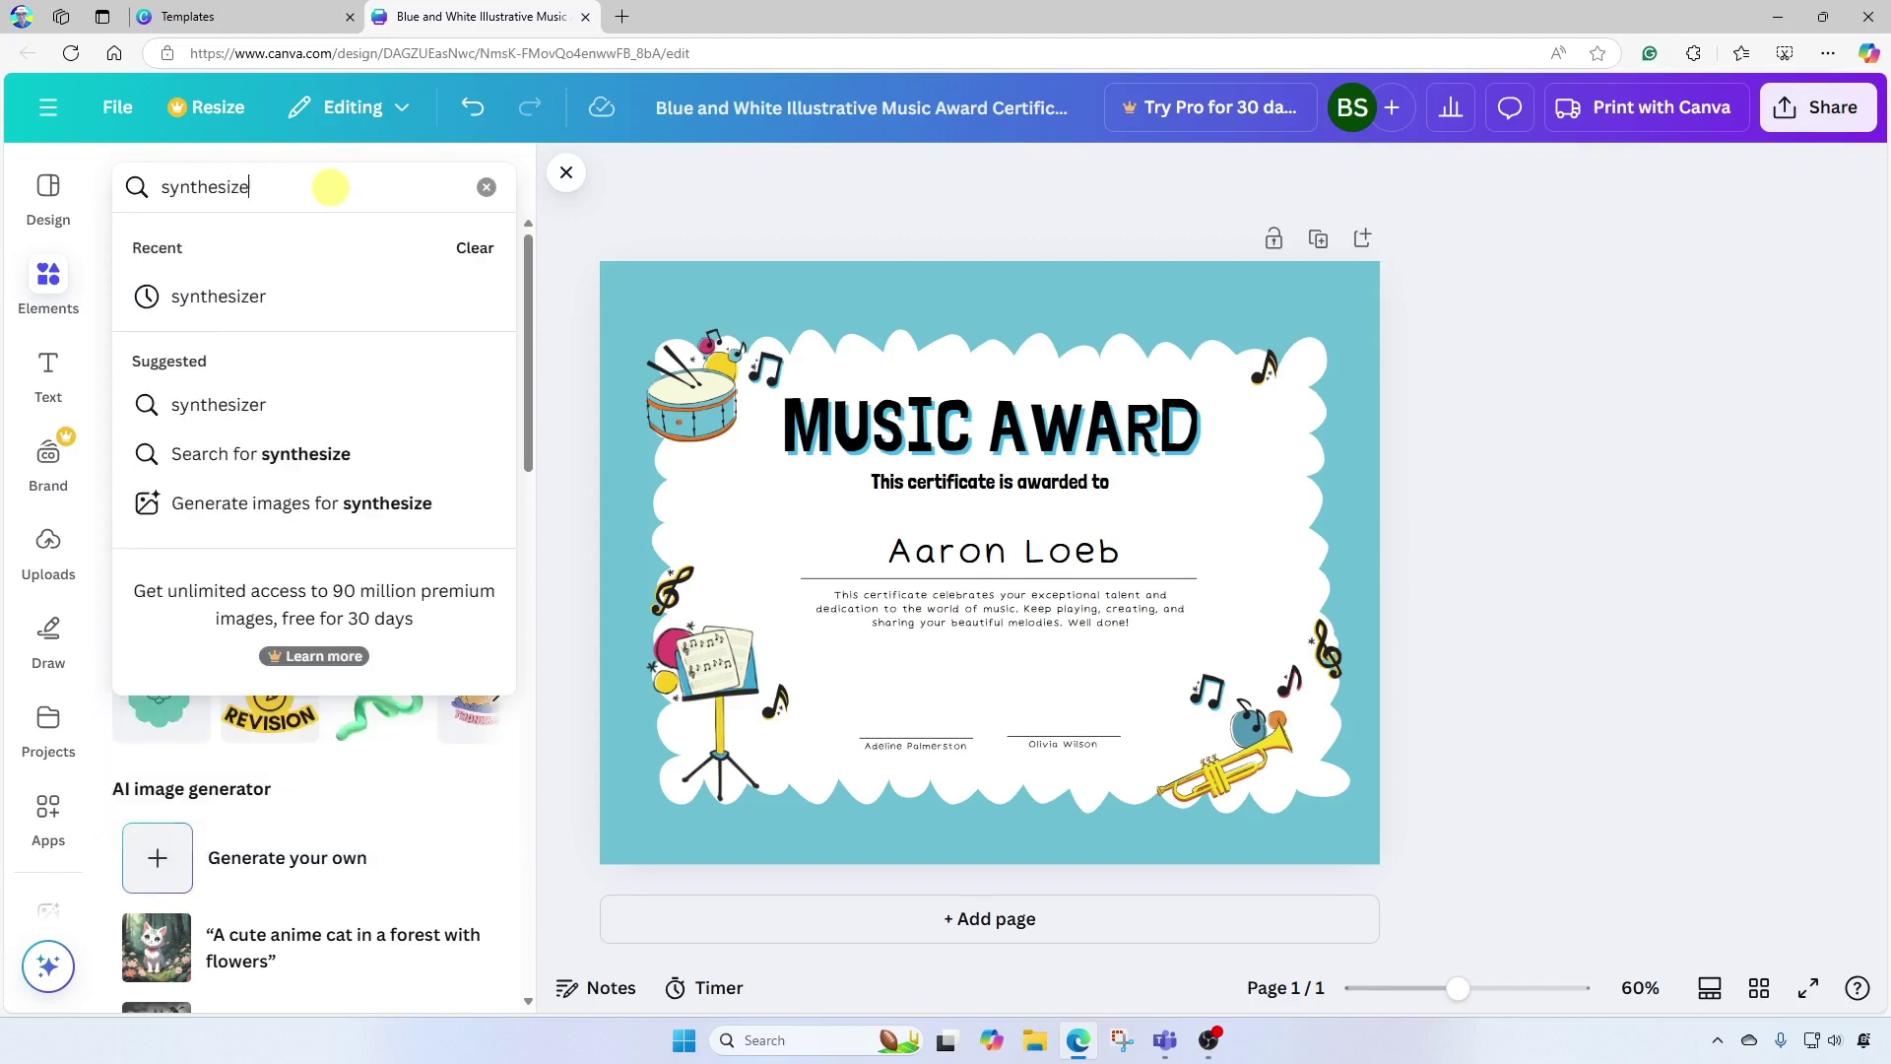
type("r")
key("Return")
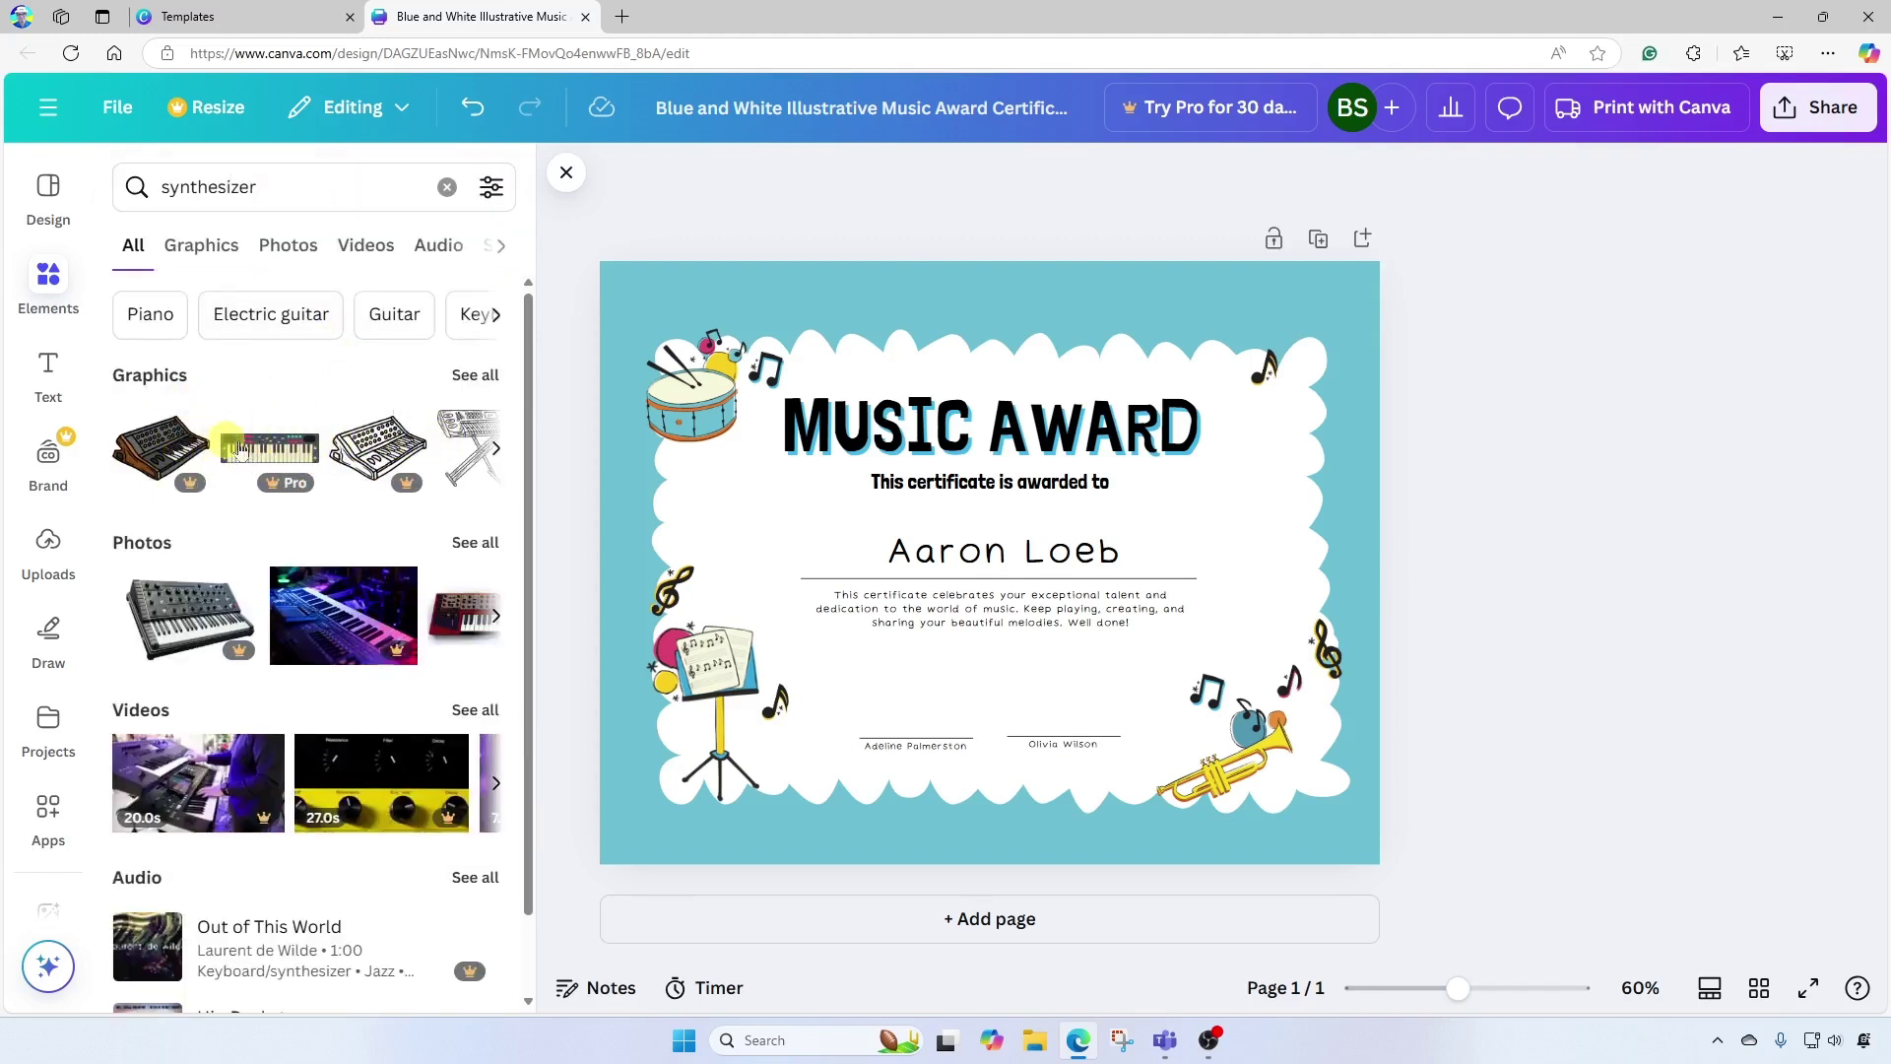
left_click(473, 382)
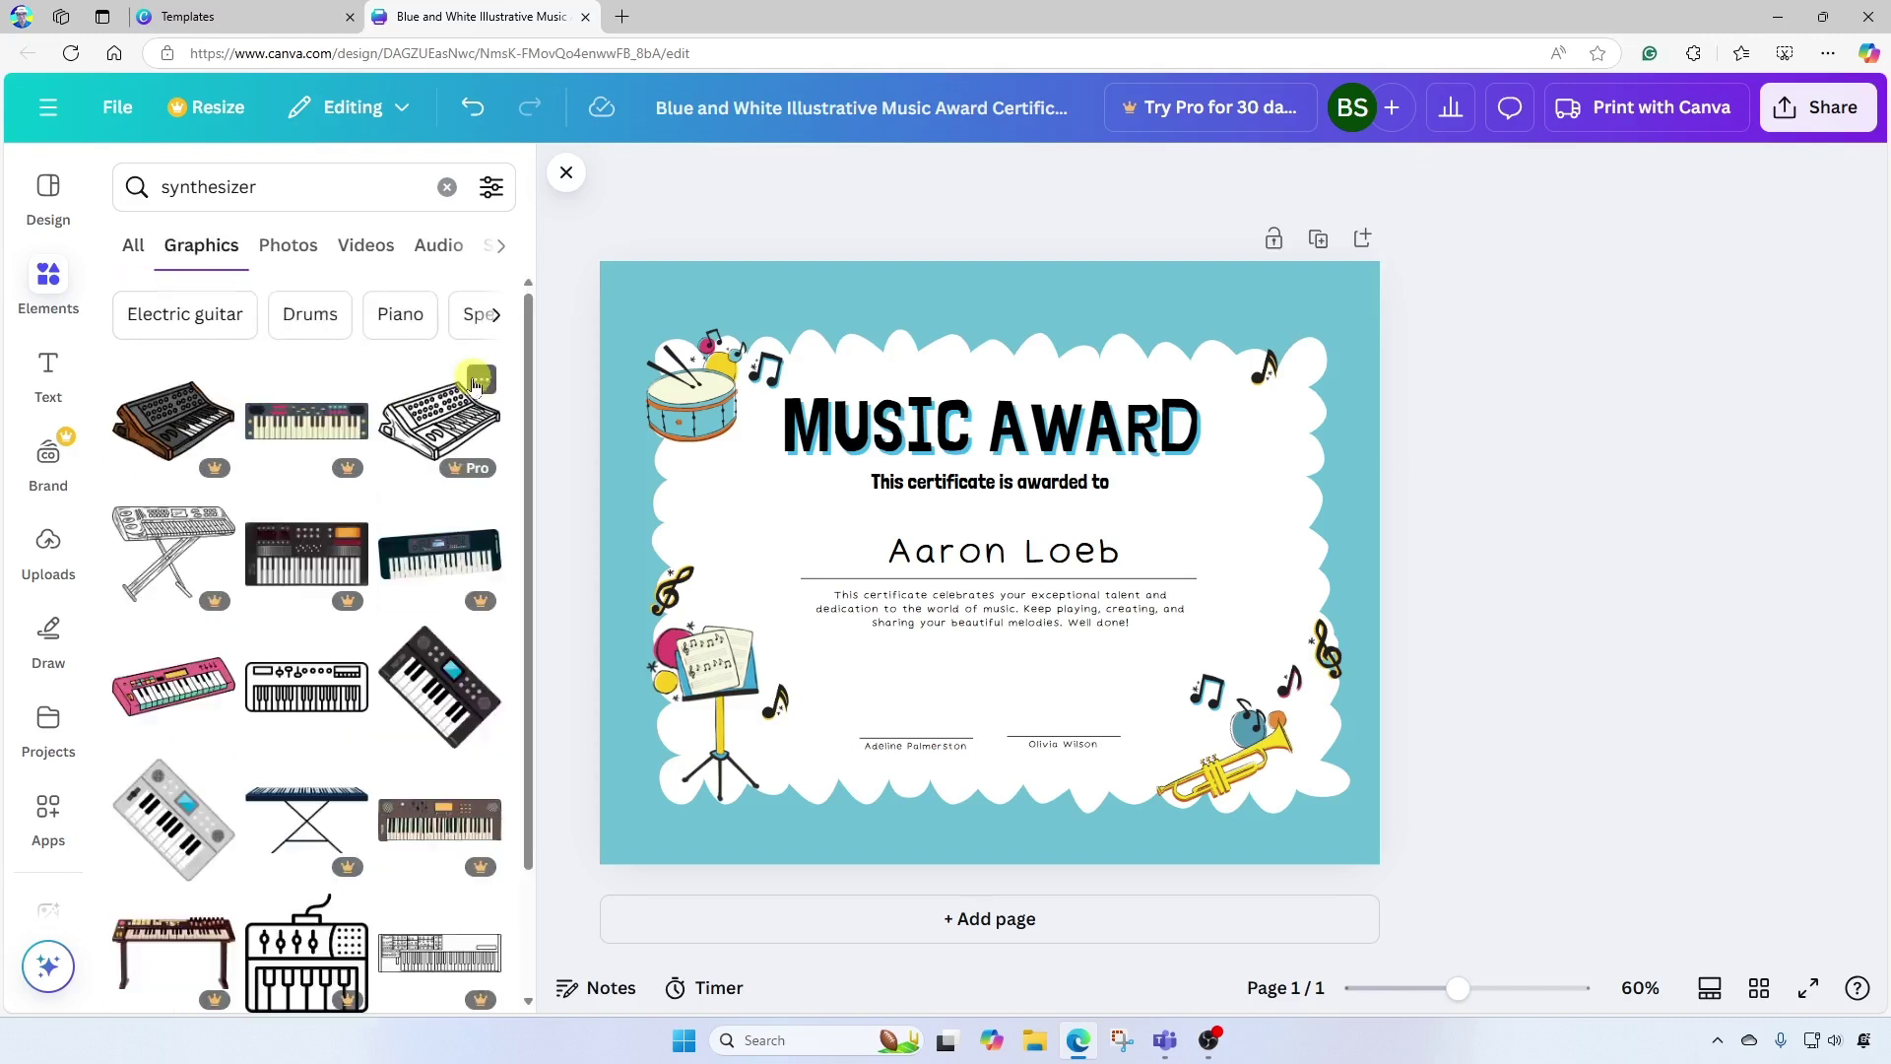
left_click_drag(528, 351, 528, 498)
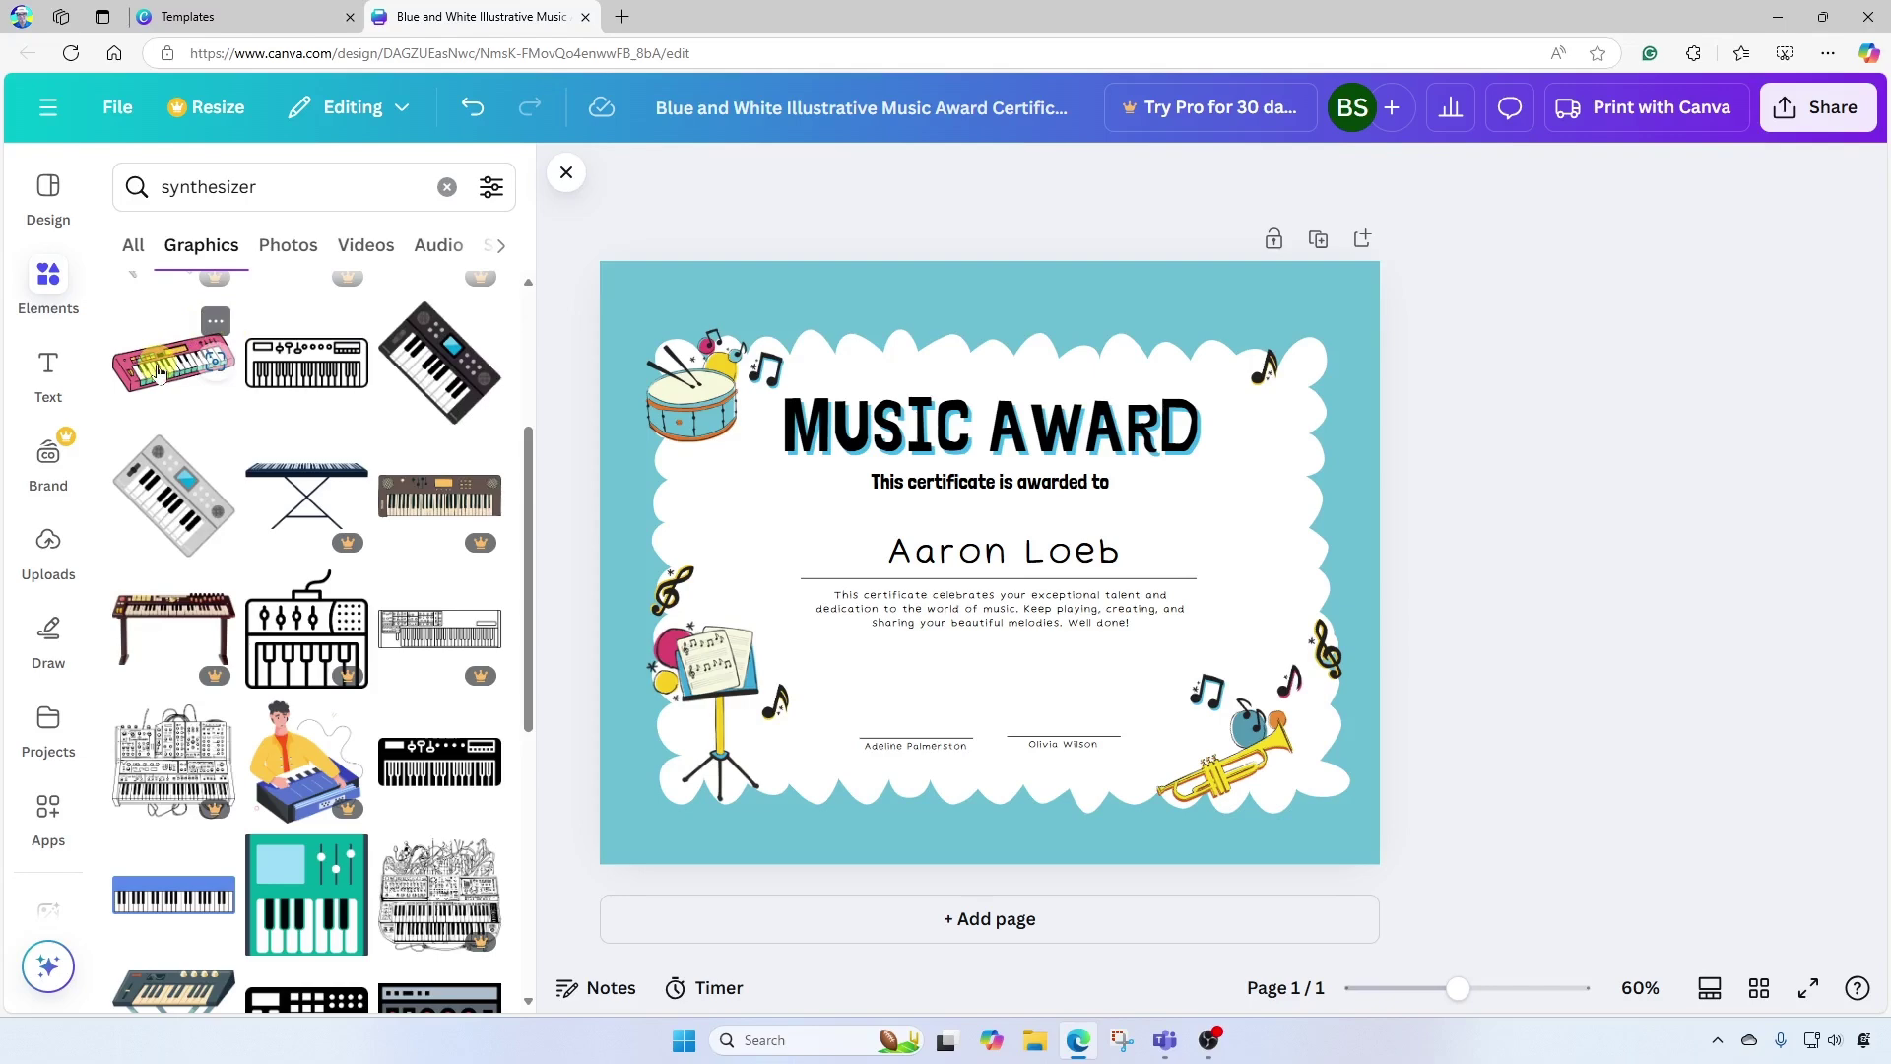
left_click(157, 372)
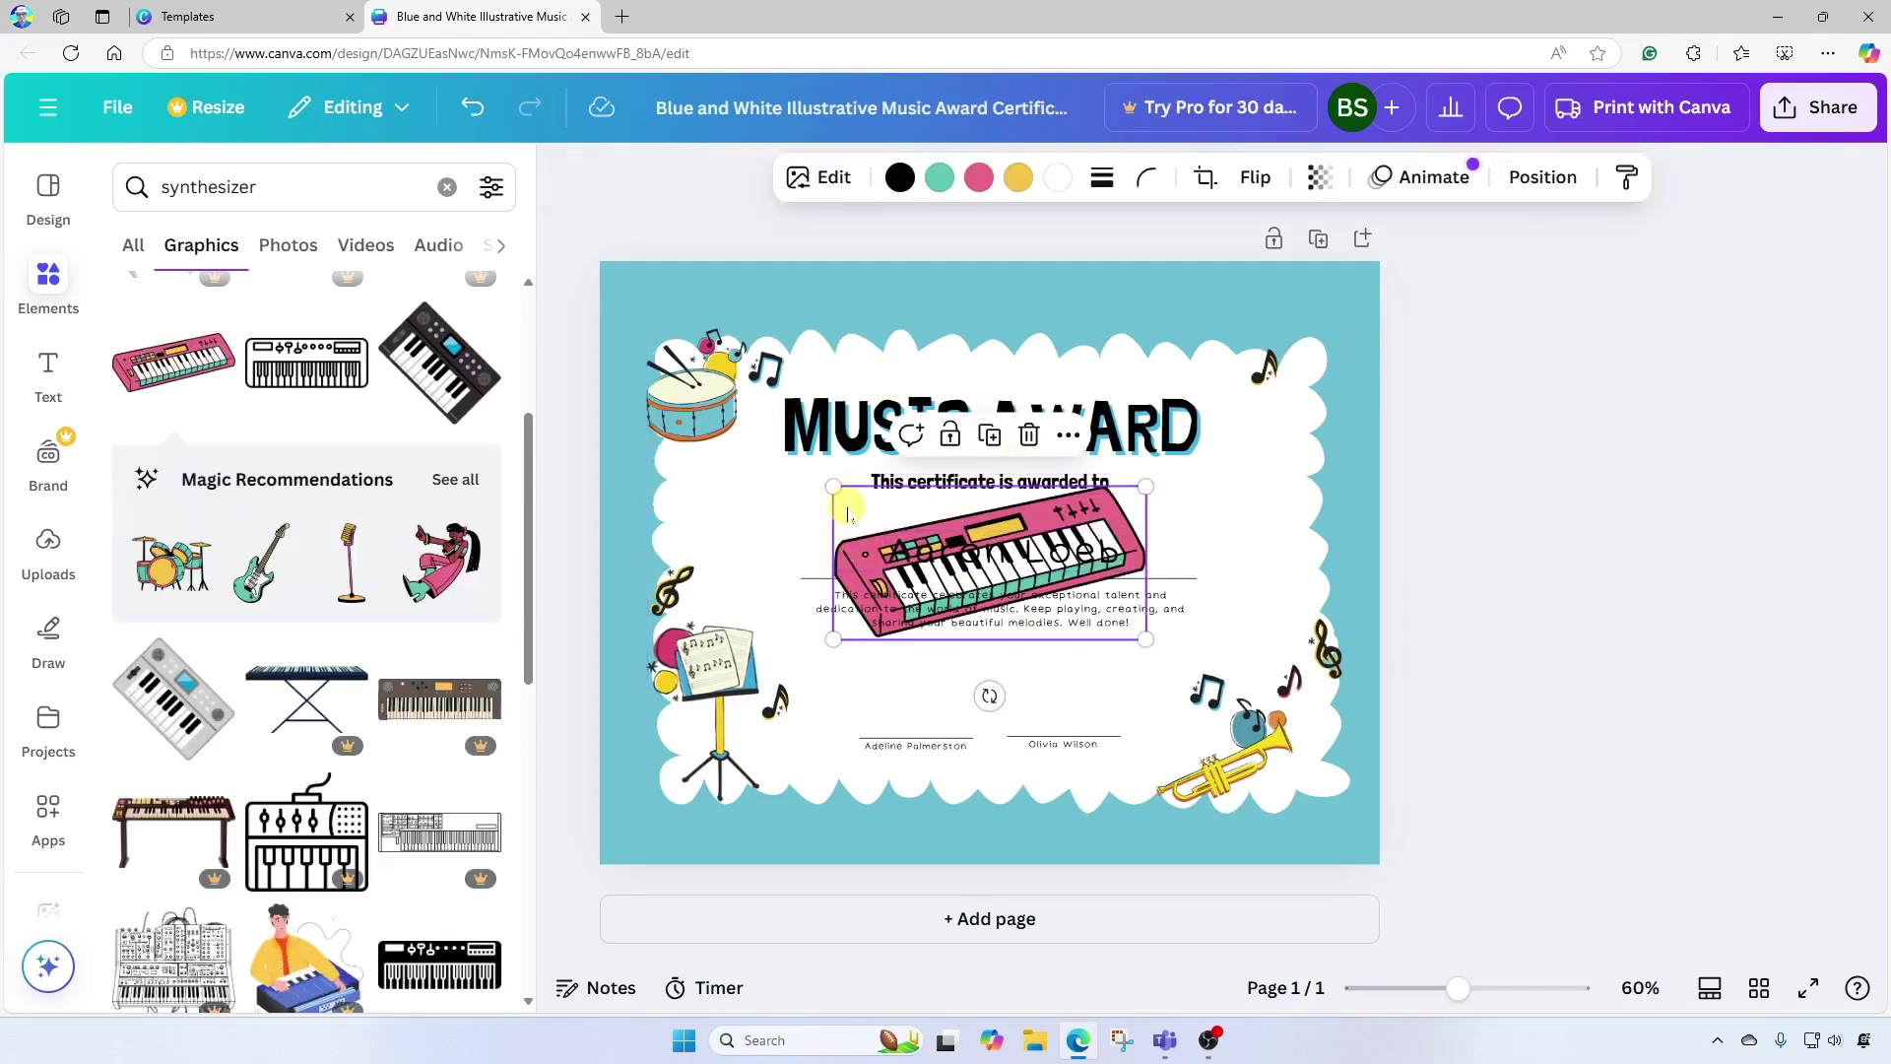
left_click_drag(847, 512, 1014, 410)
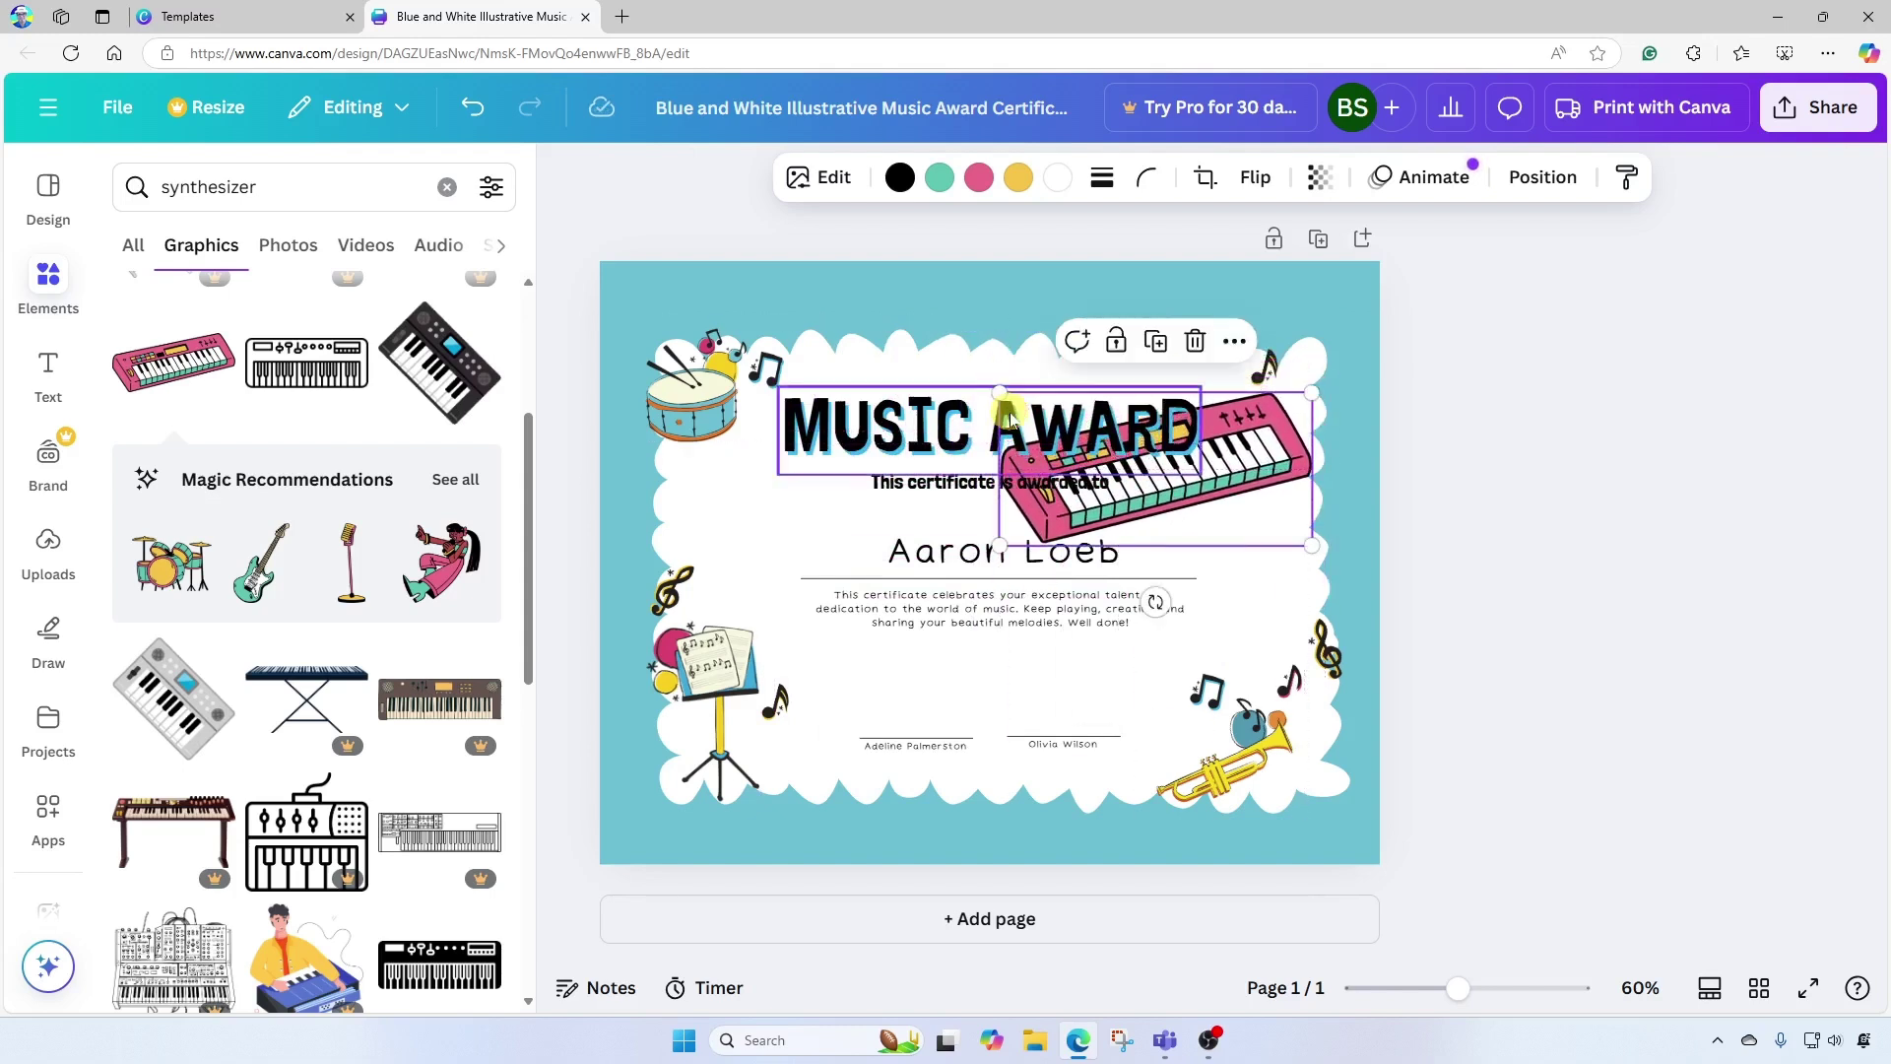
left_click_drag(1000, 546, 1284, 430)
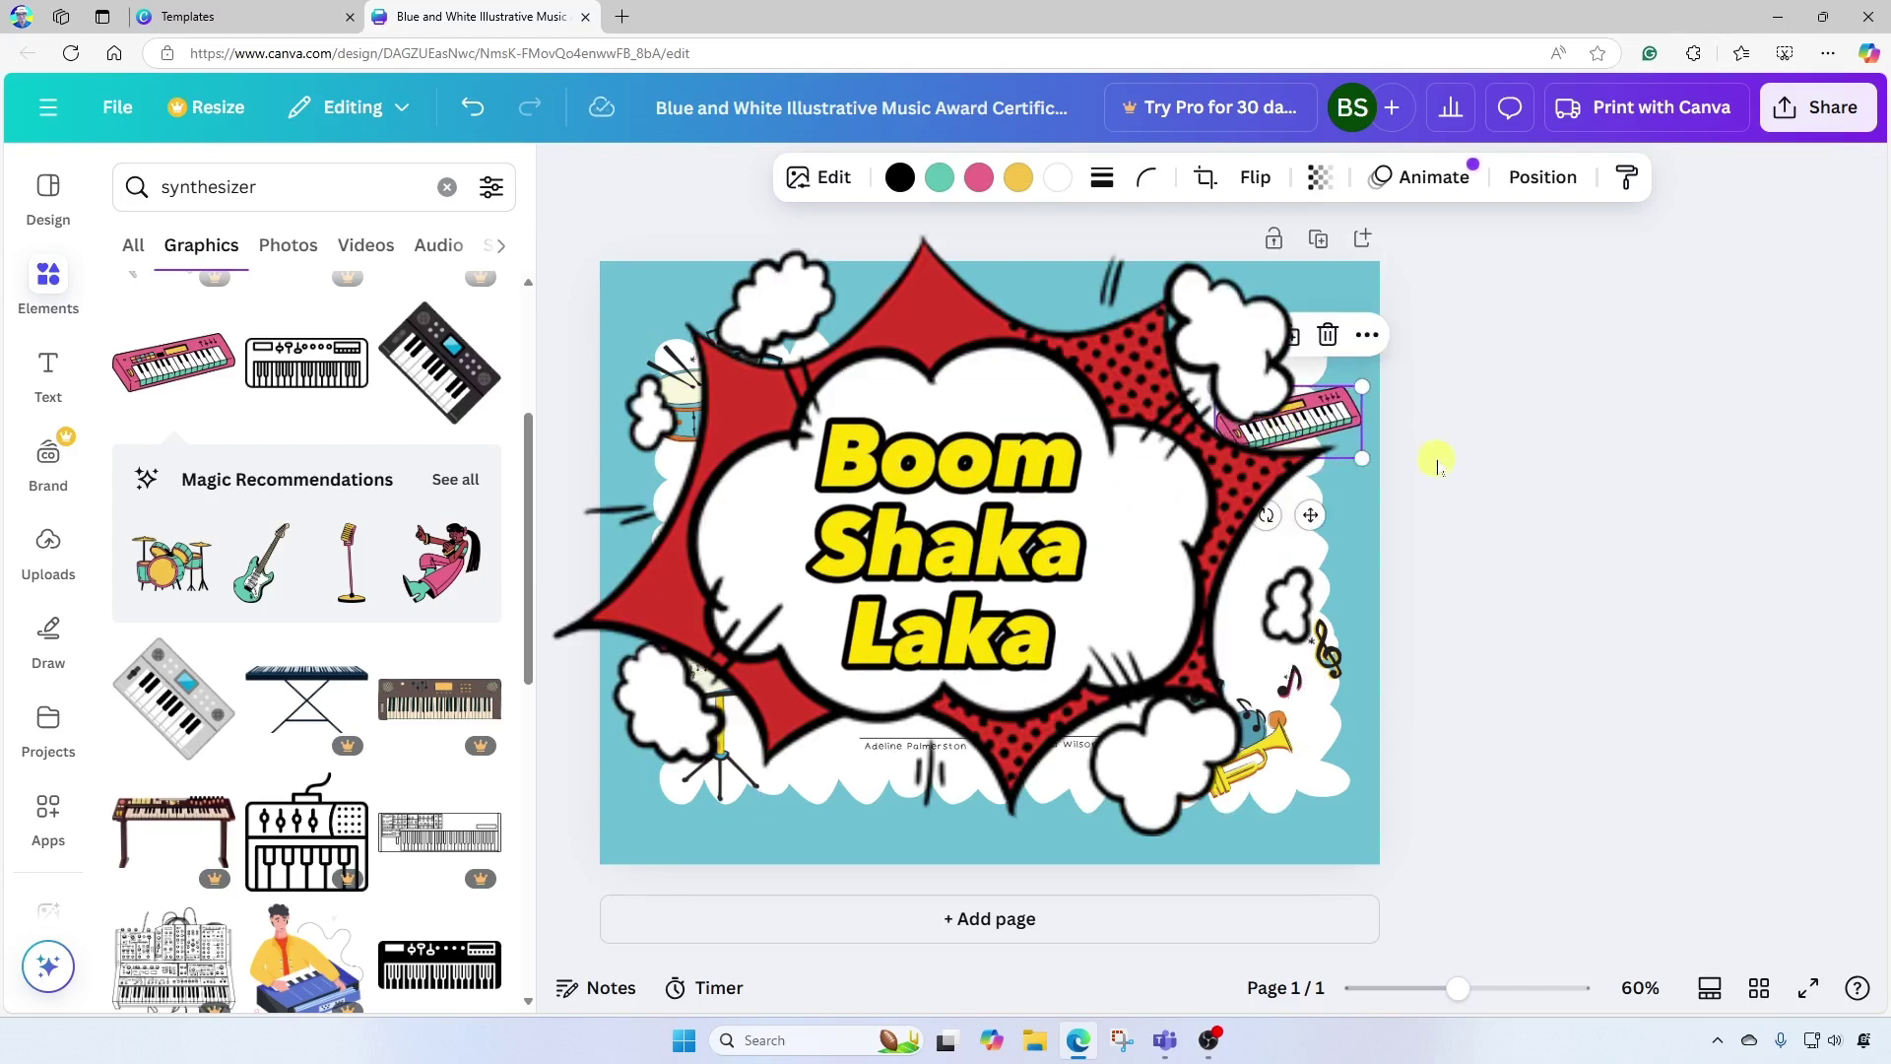
left_click(1569, 444)
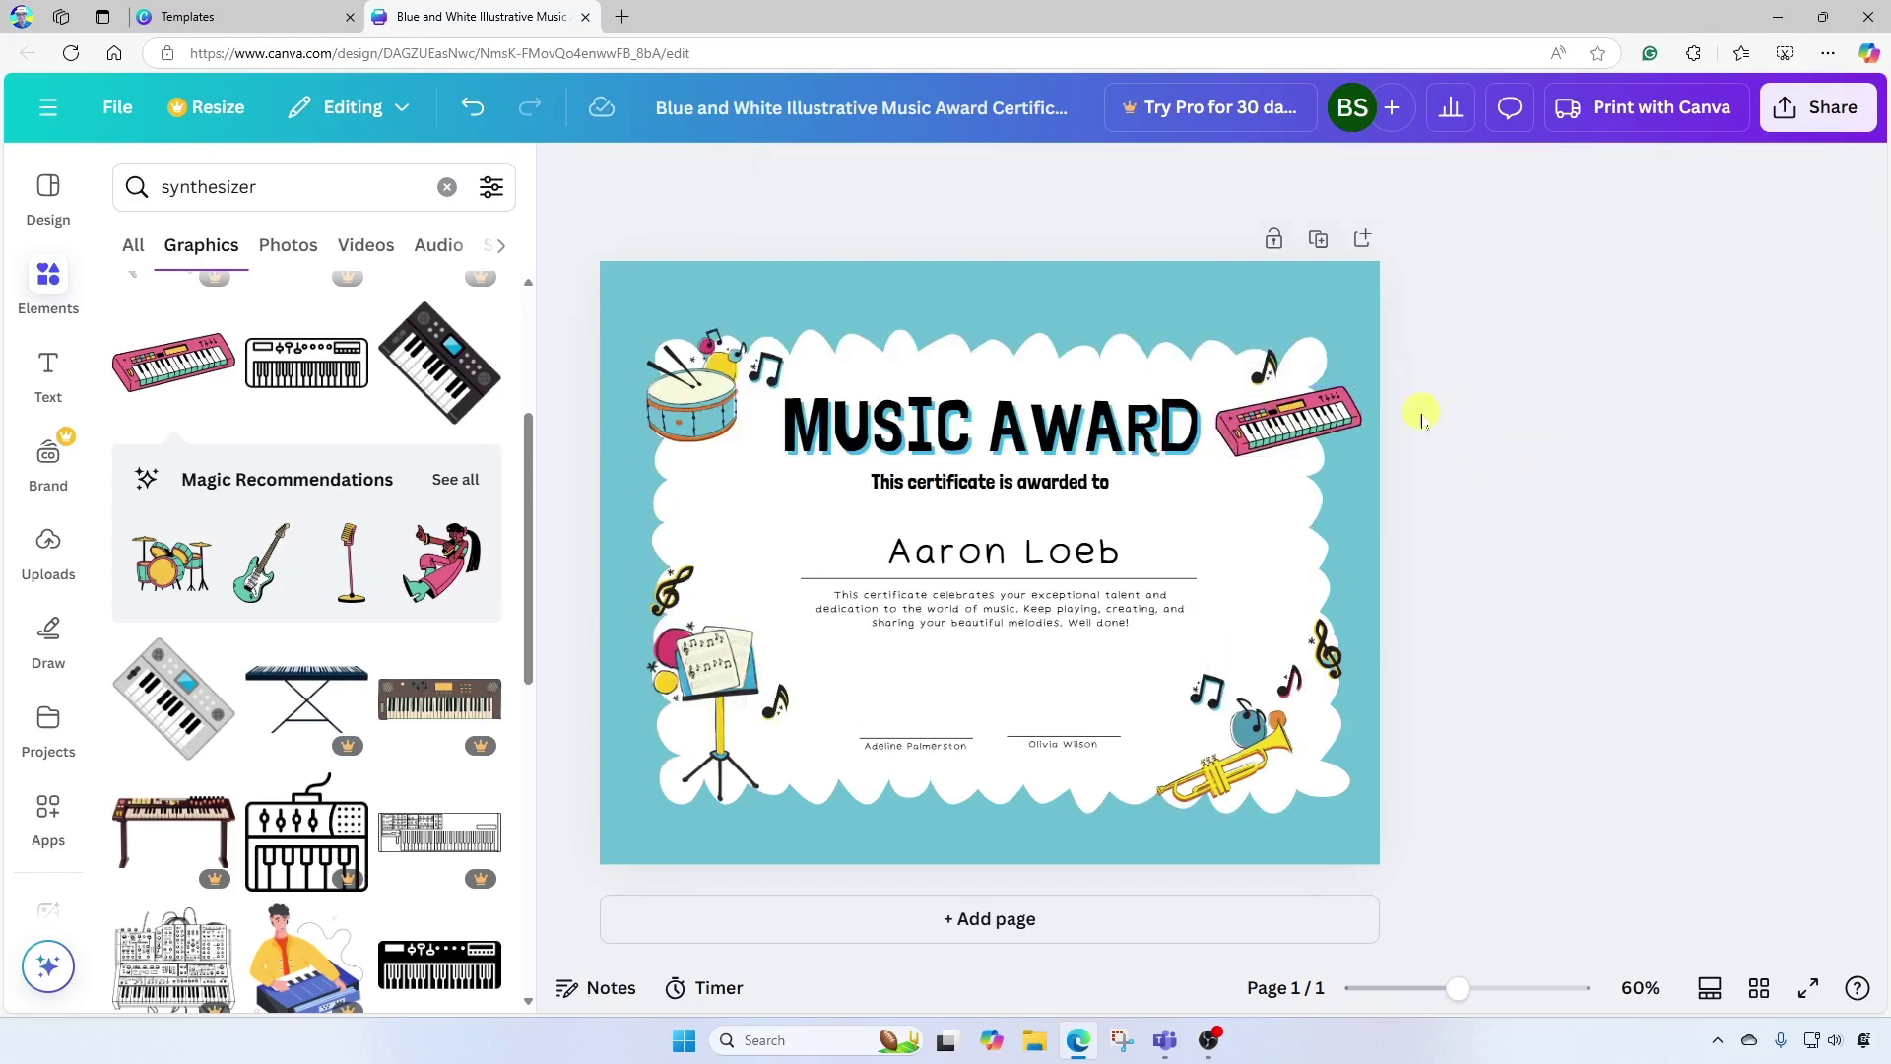
left_click_drag(1352, 422, 1352, 405)
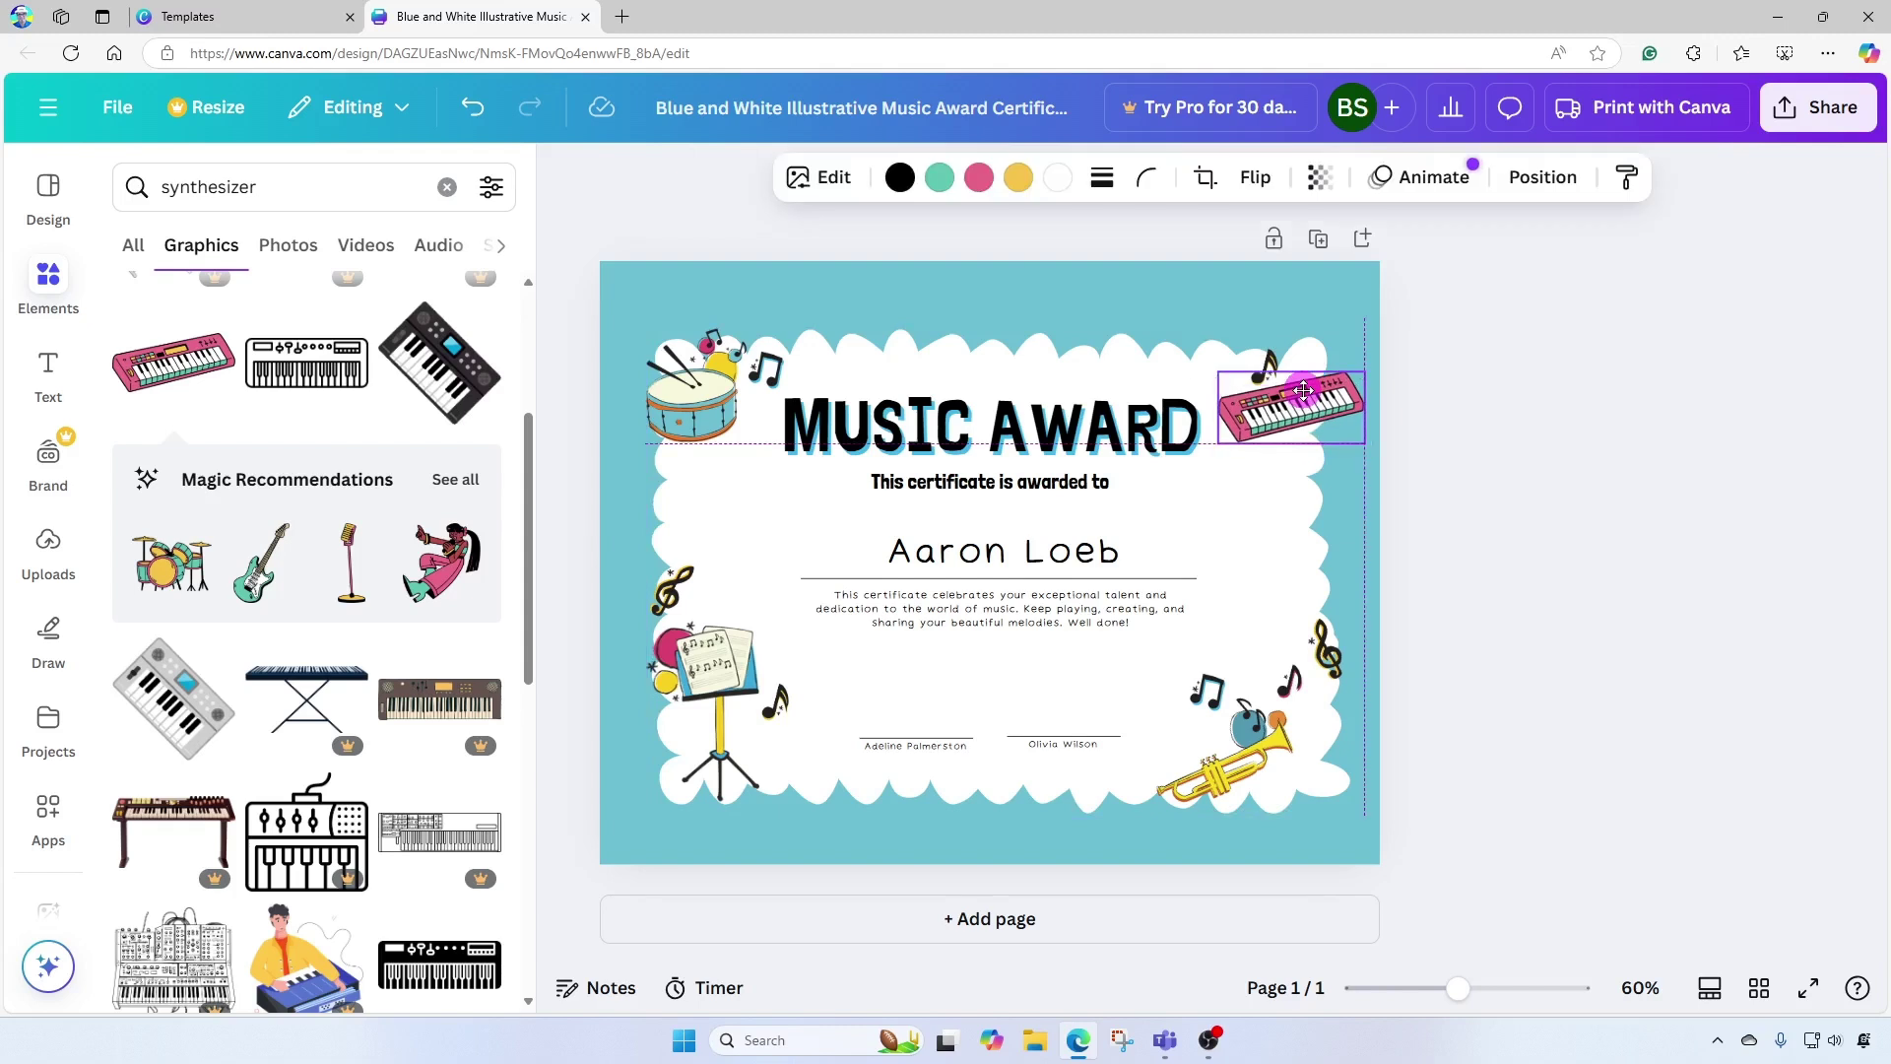
left_click(1465, 310)
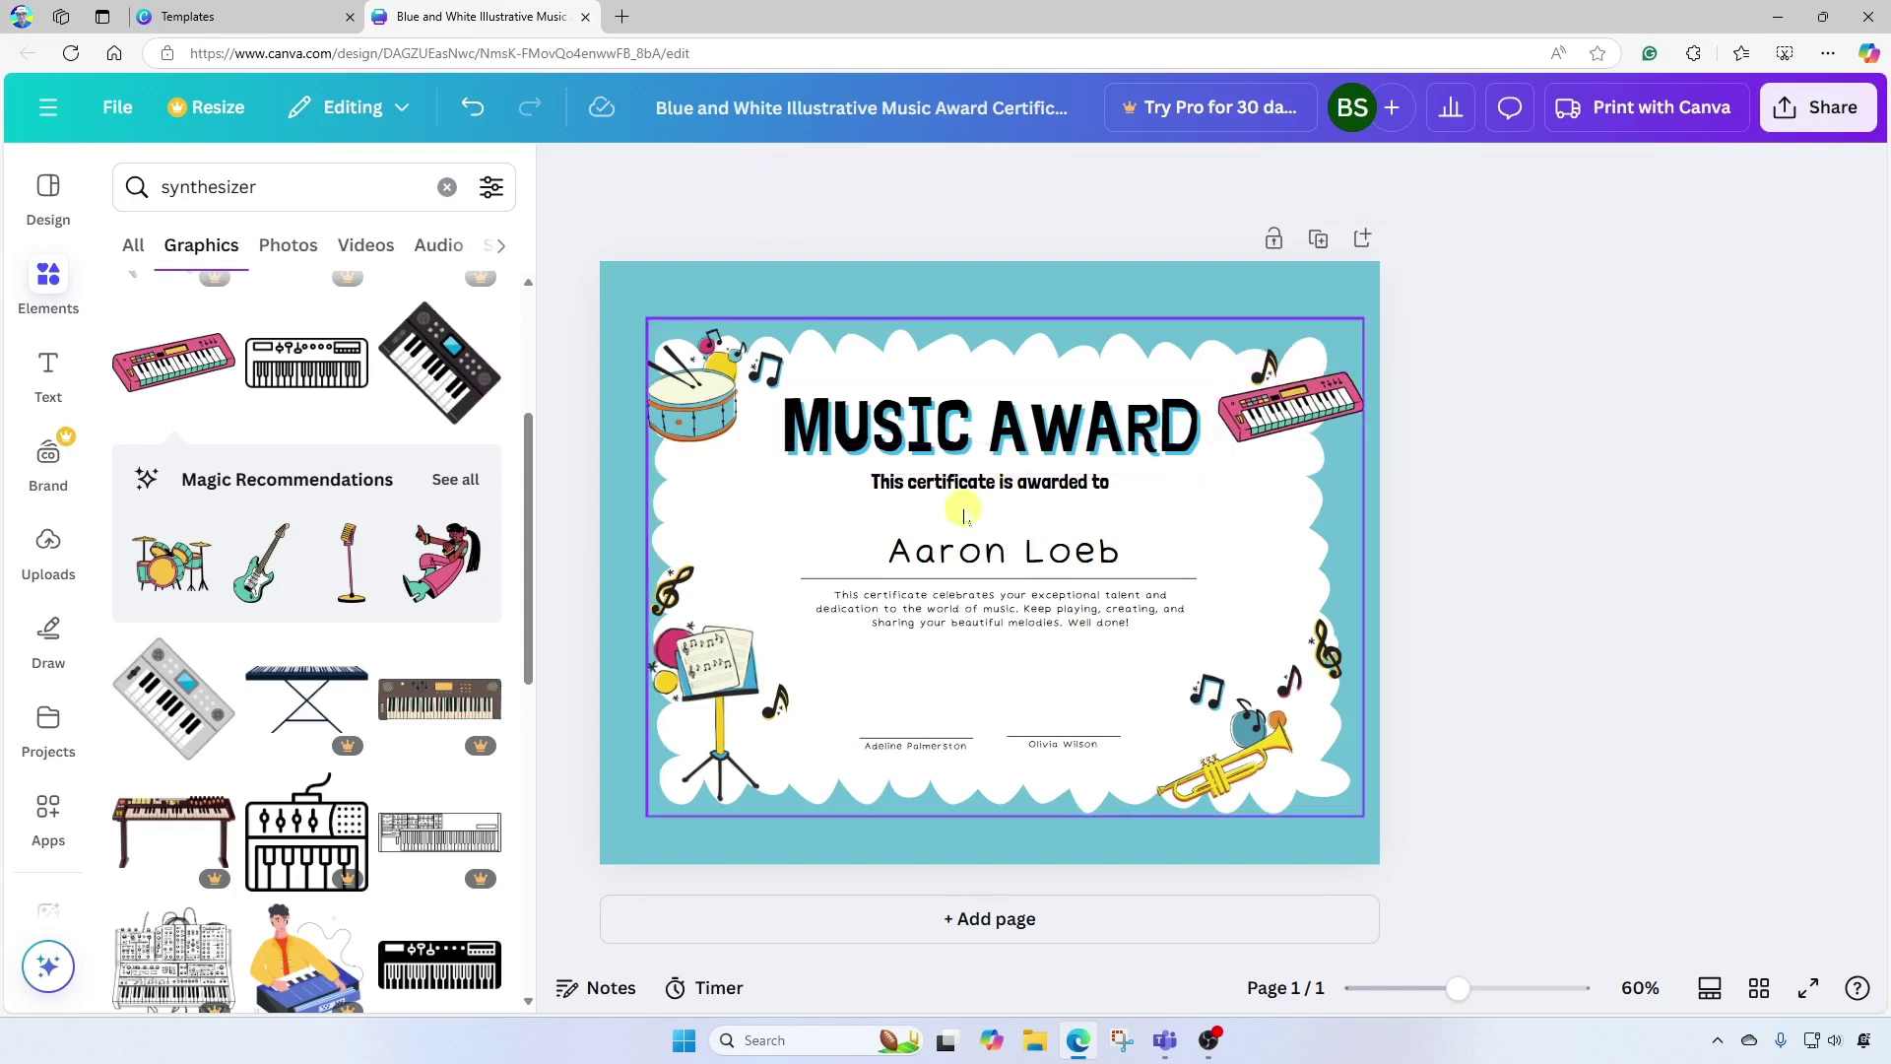
Replace the music stand with a recommended green electric guitar, resized in the lower-left corner.
left_click(707, 680)
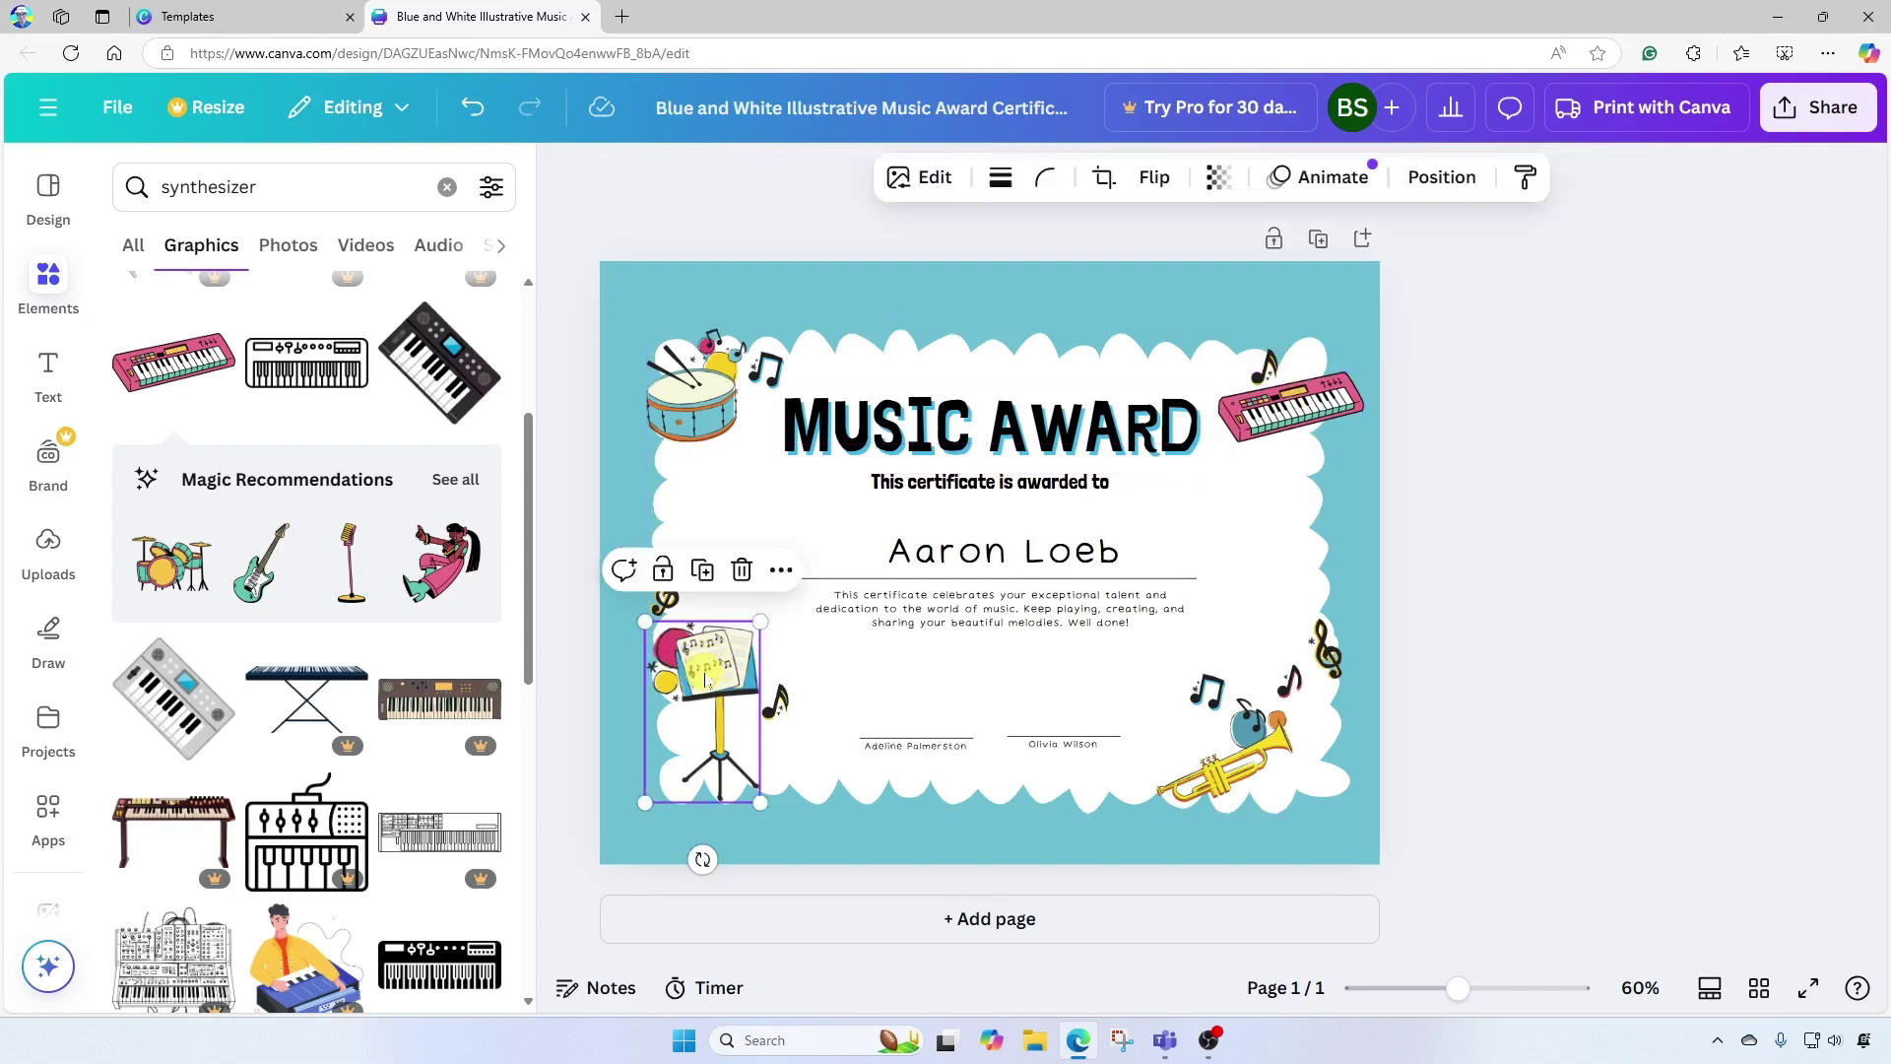
left_click(741, 570)
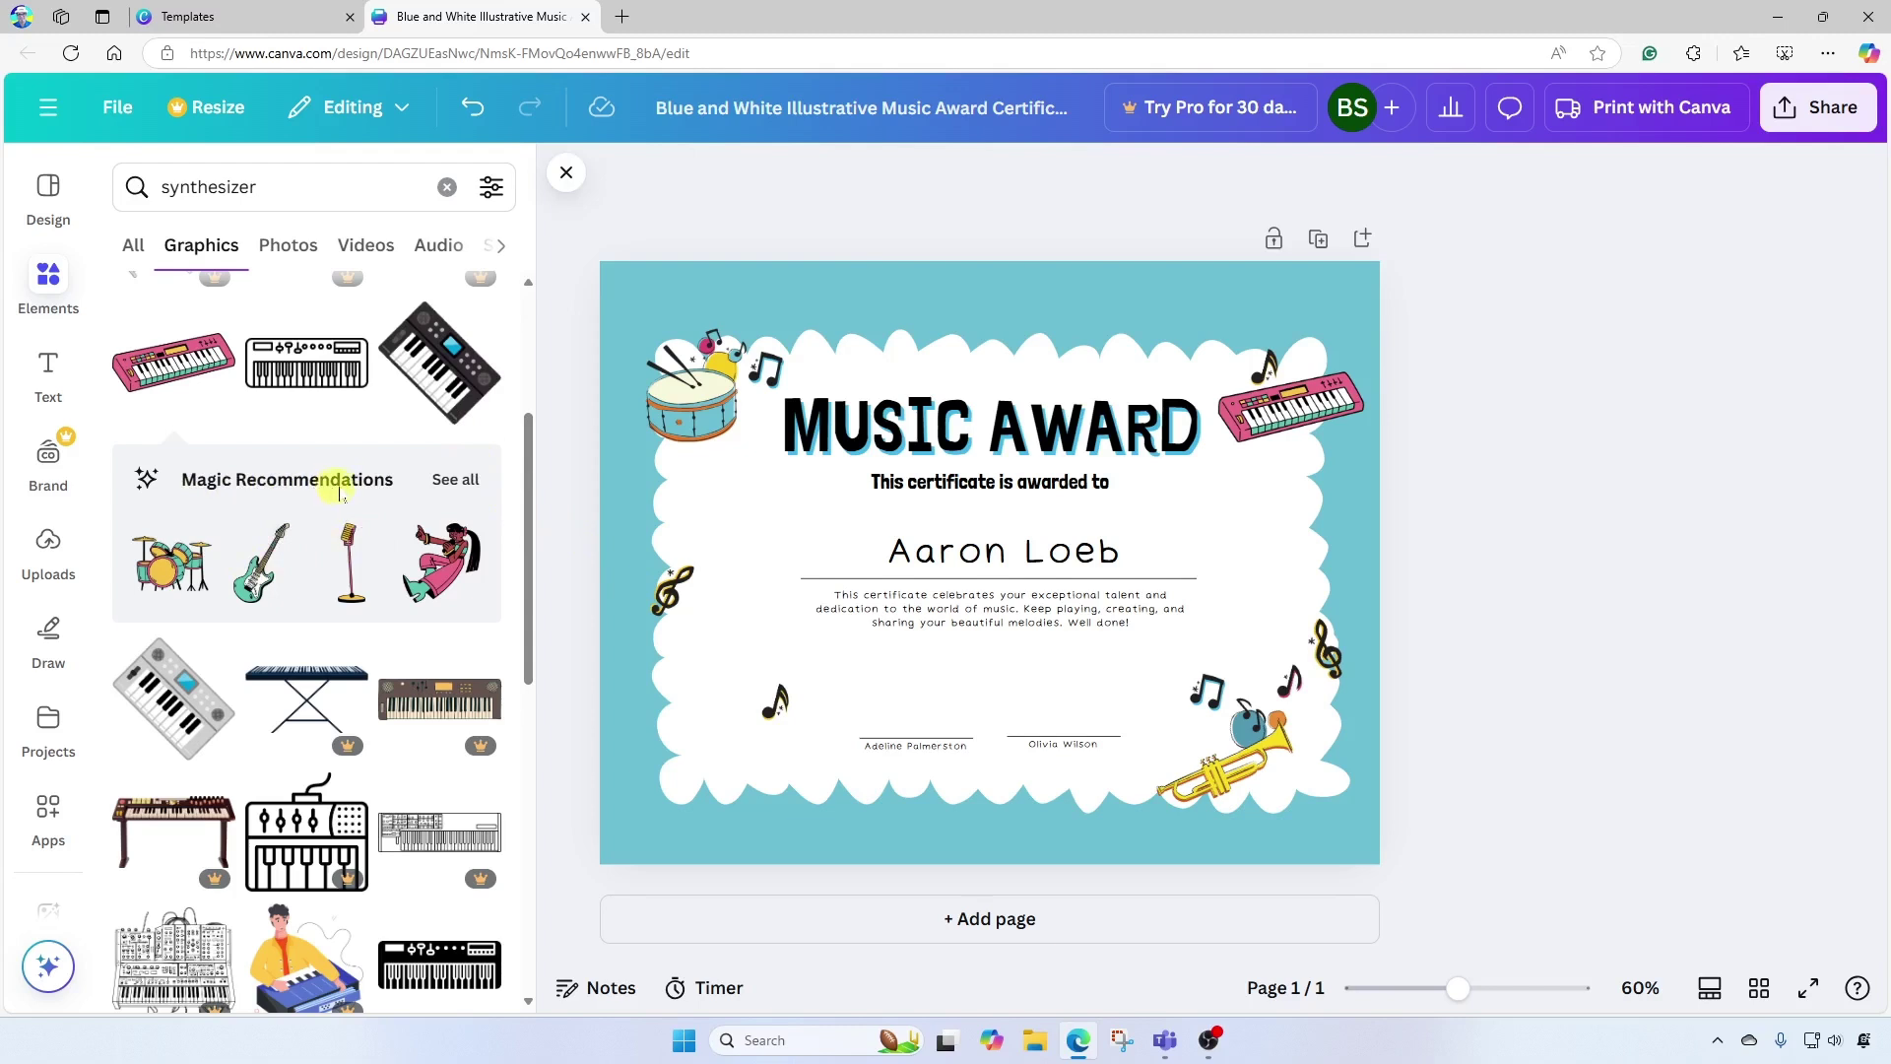
left_click(458, 479)
mouse_move(527, 374)
left_mouse_down()
mouse_move(528, 405)
mouse_move(528, 367)
left_mouse_up()
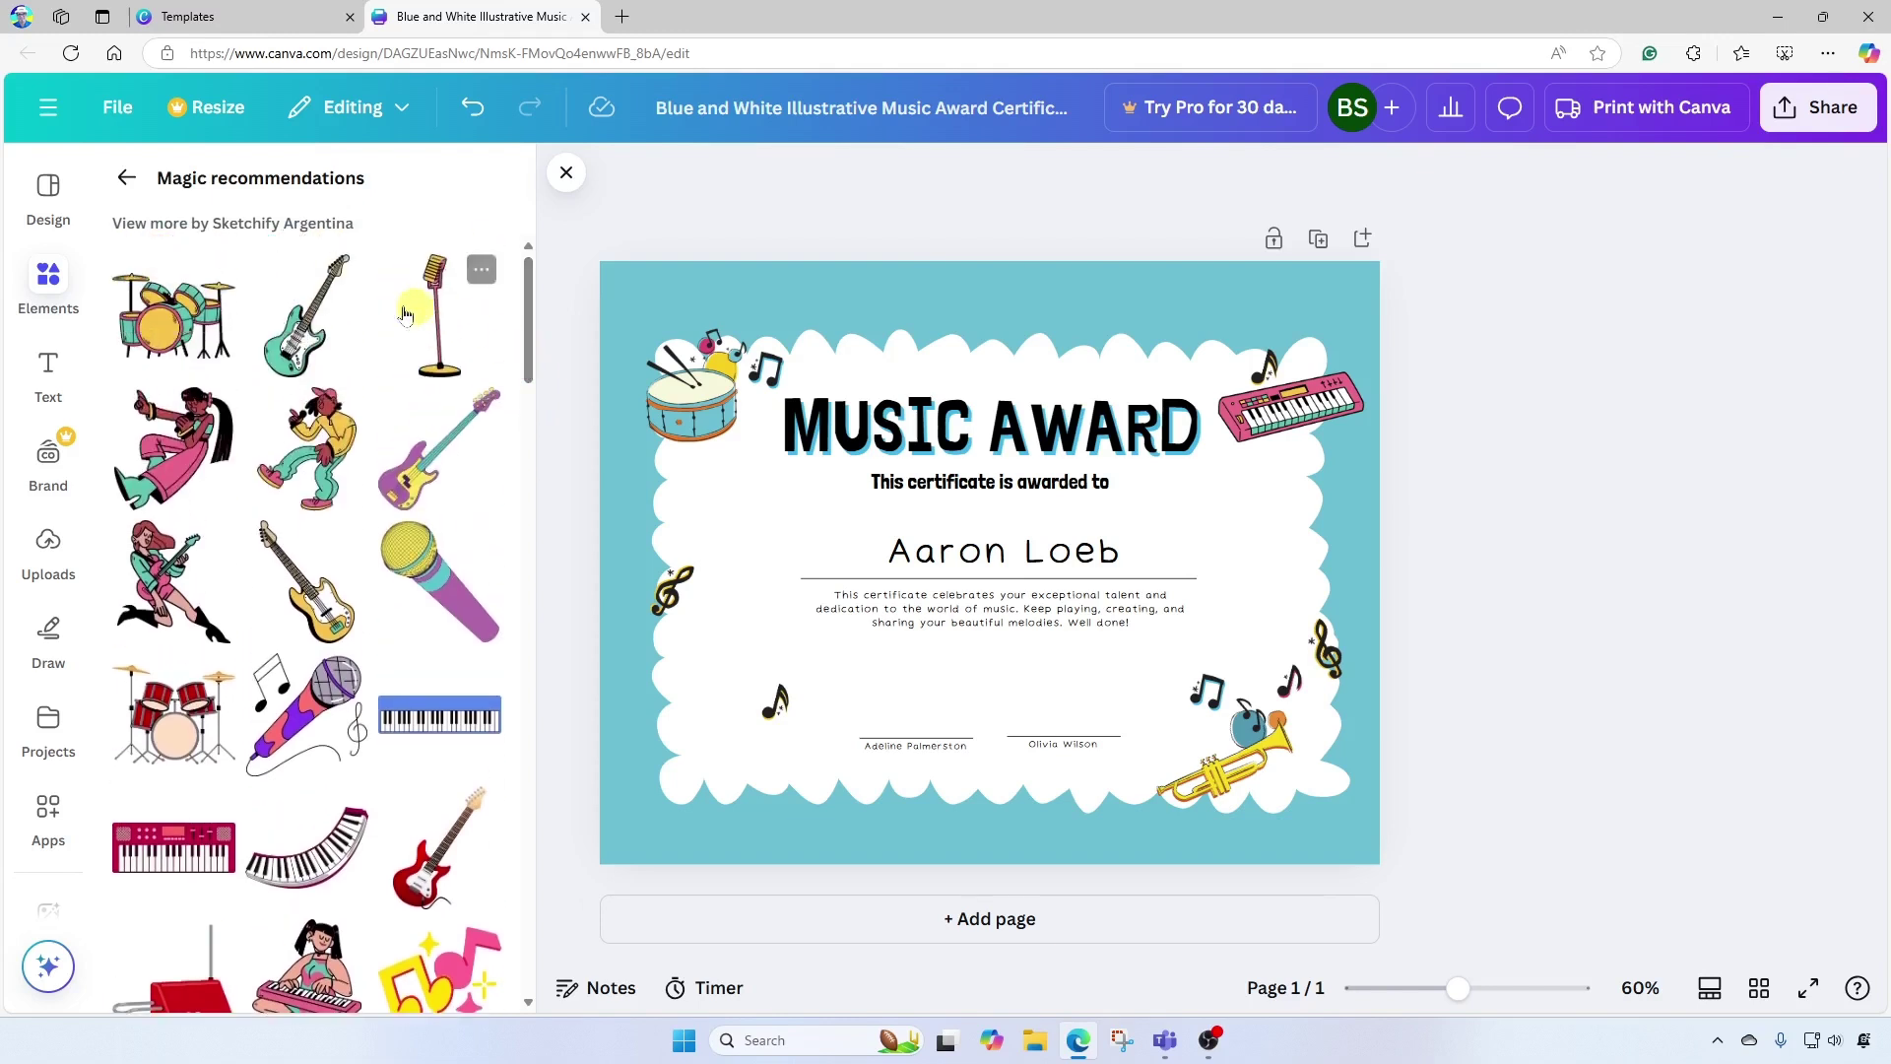
left_click(303, 338)
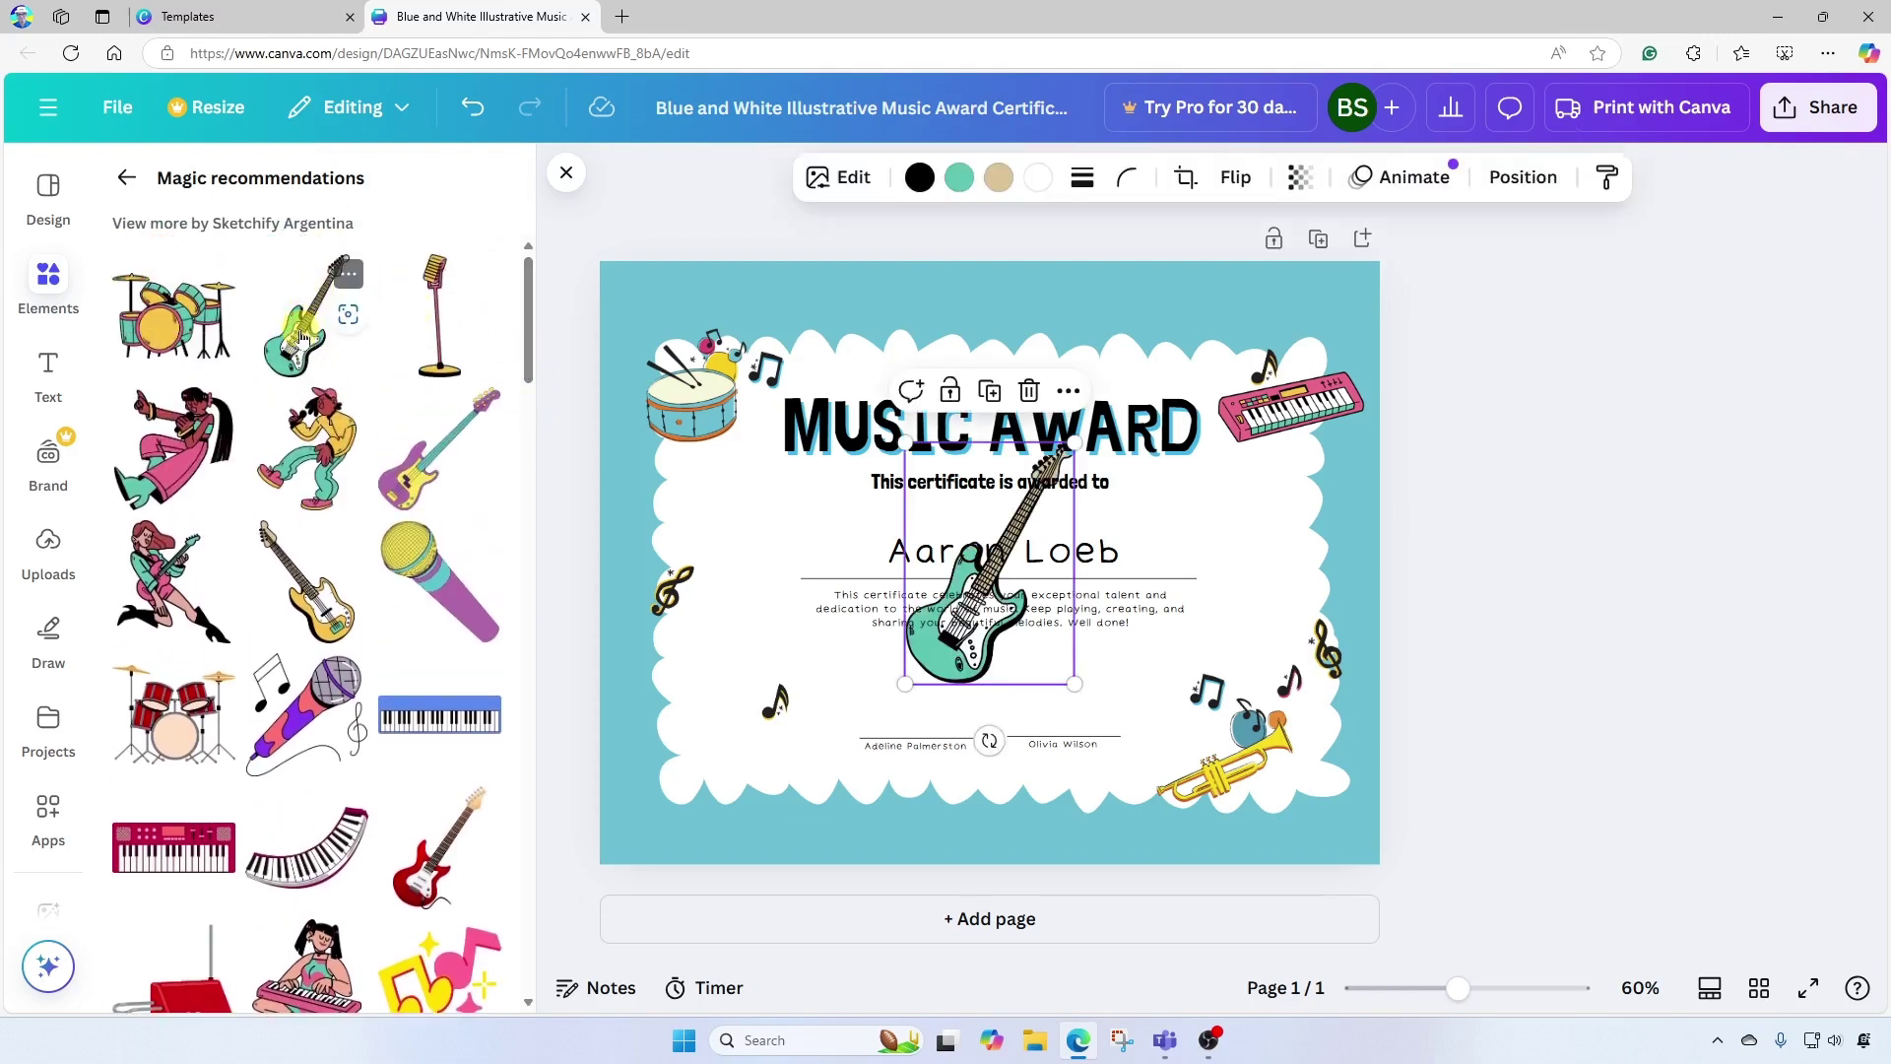
left_click_drag(937, 642, 660, 821)
left_click_drag(802, 590, 745, 671)
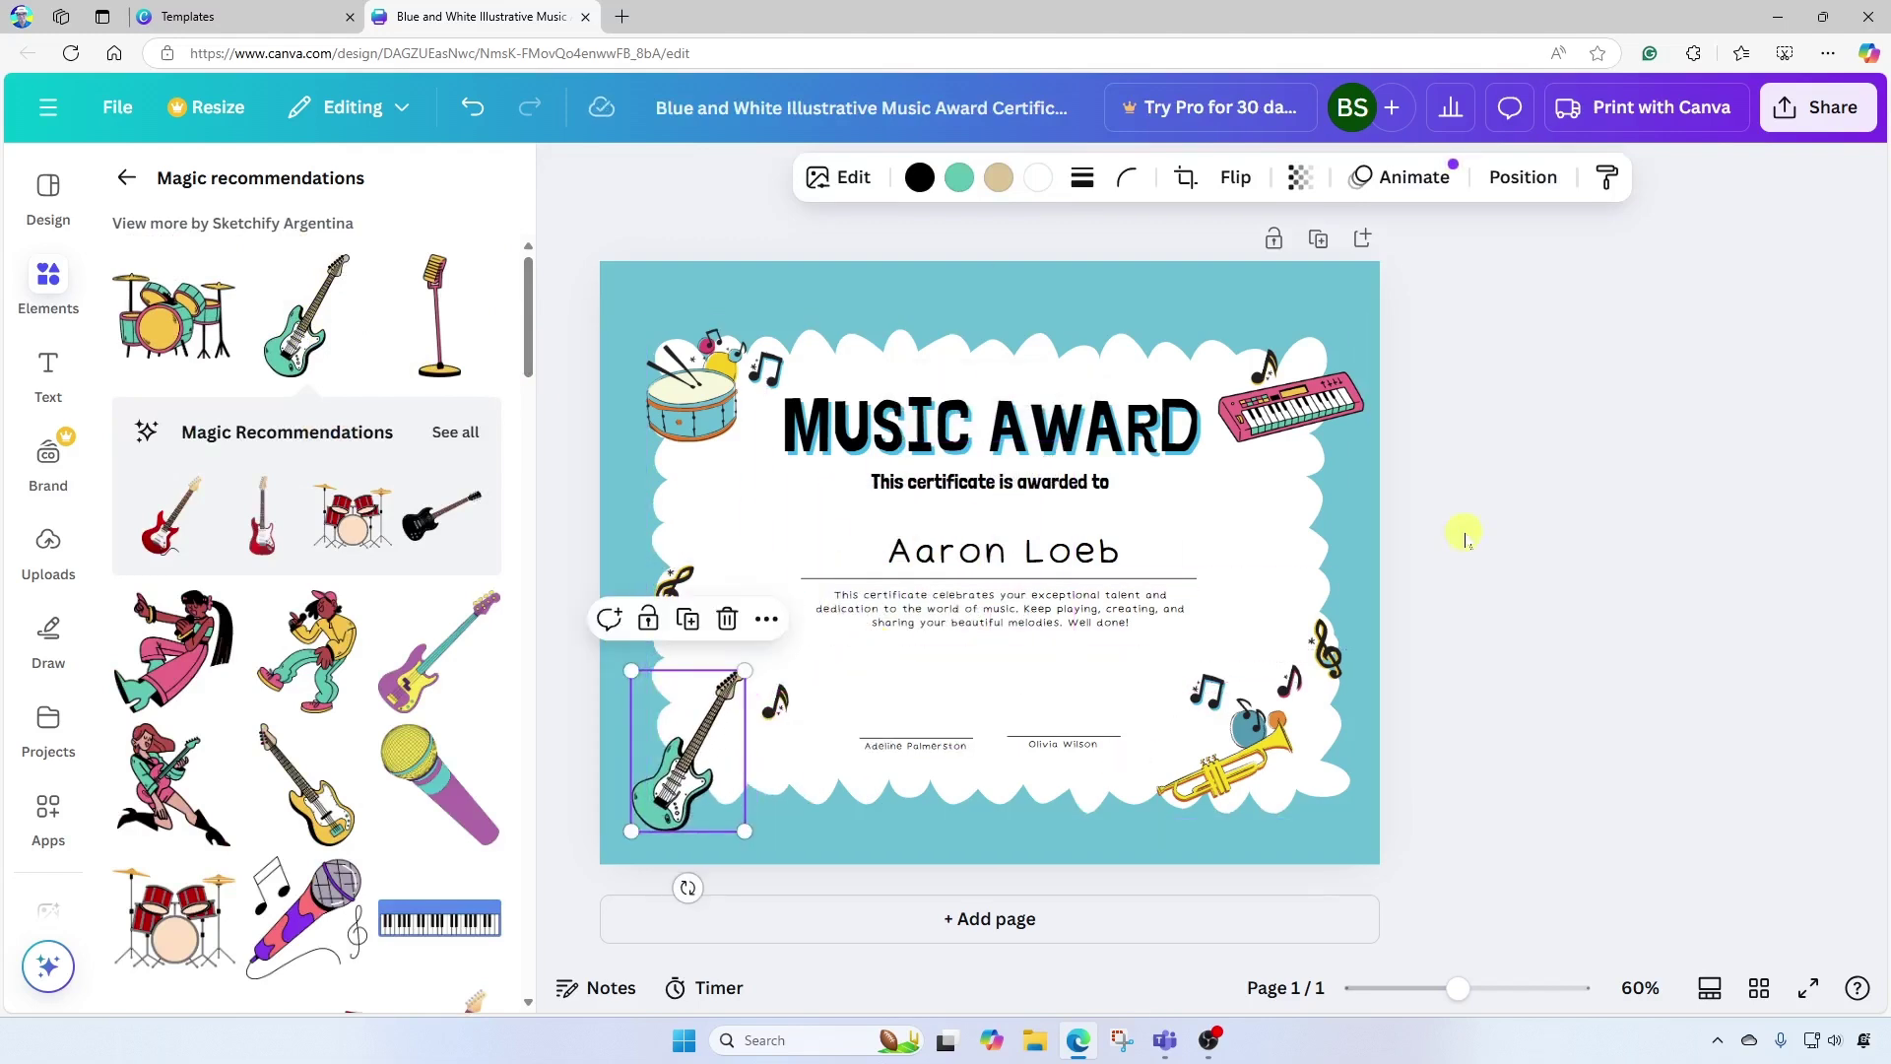
left_click(1554, 485)
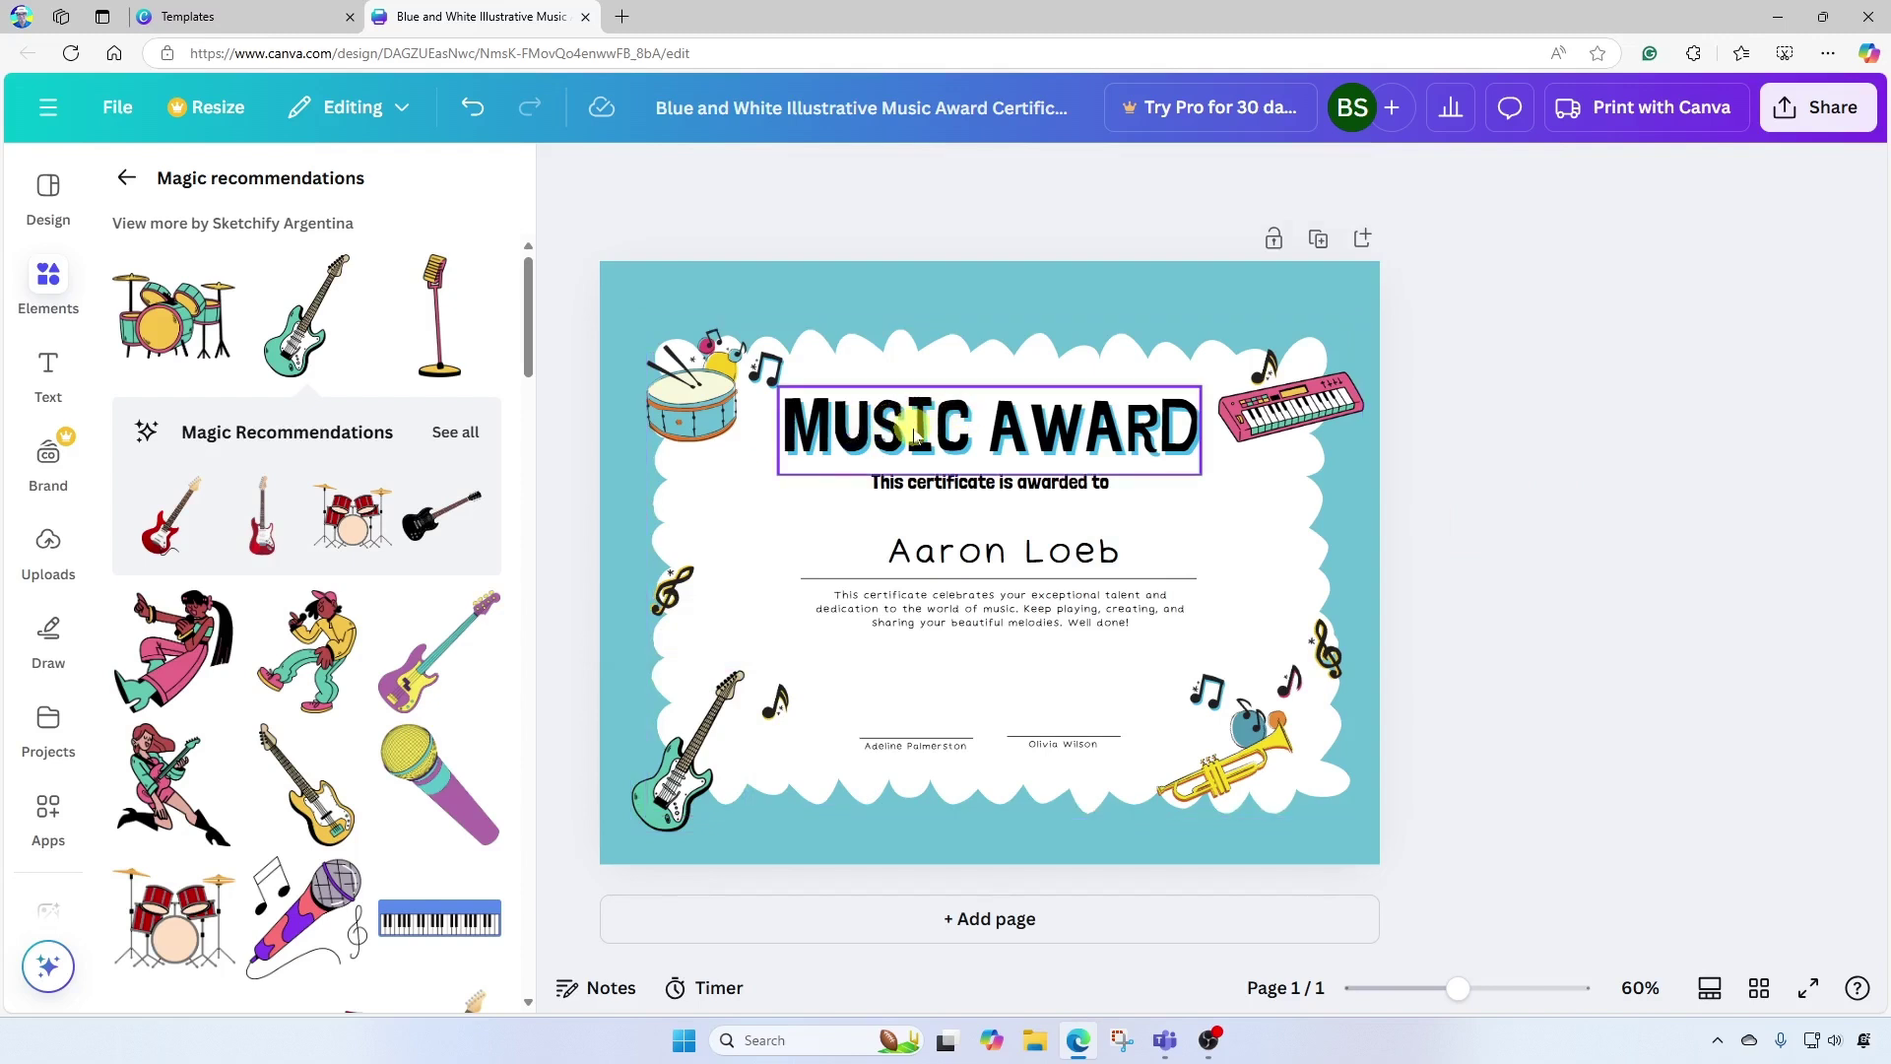
Change the MUSIC AWARD heading to 'CERTIFICATE OF COMPLETION' and shrink its font to fit.
left_click(823, 431)
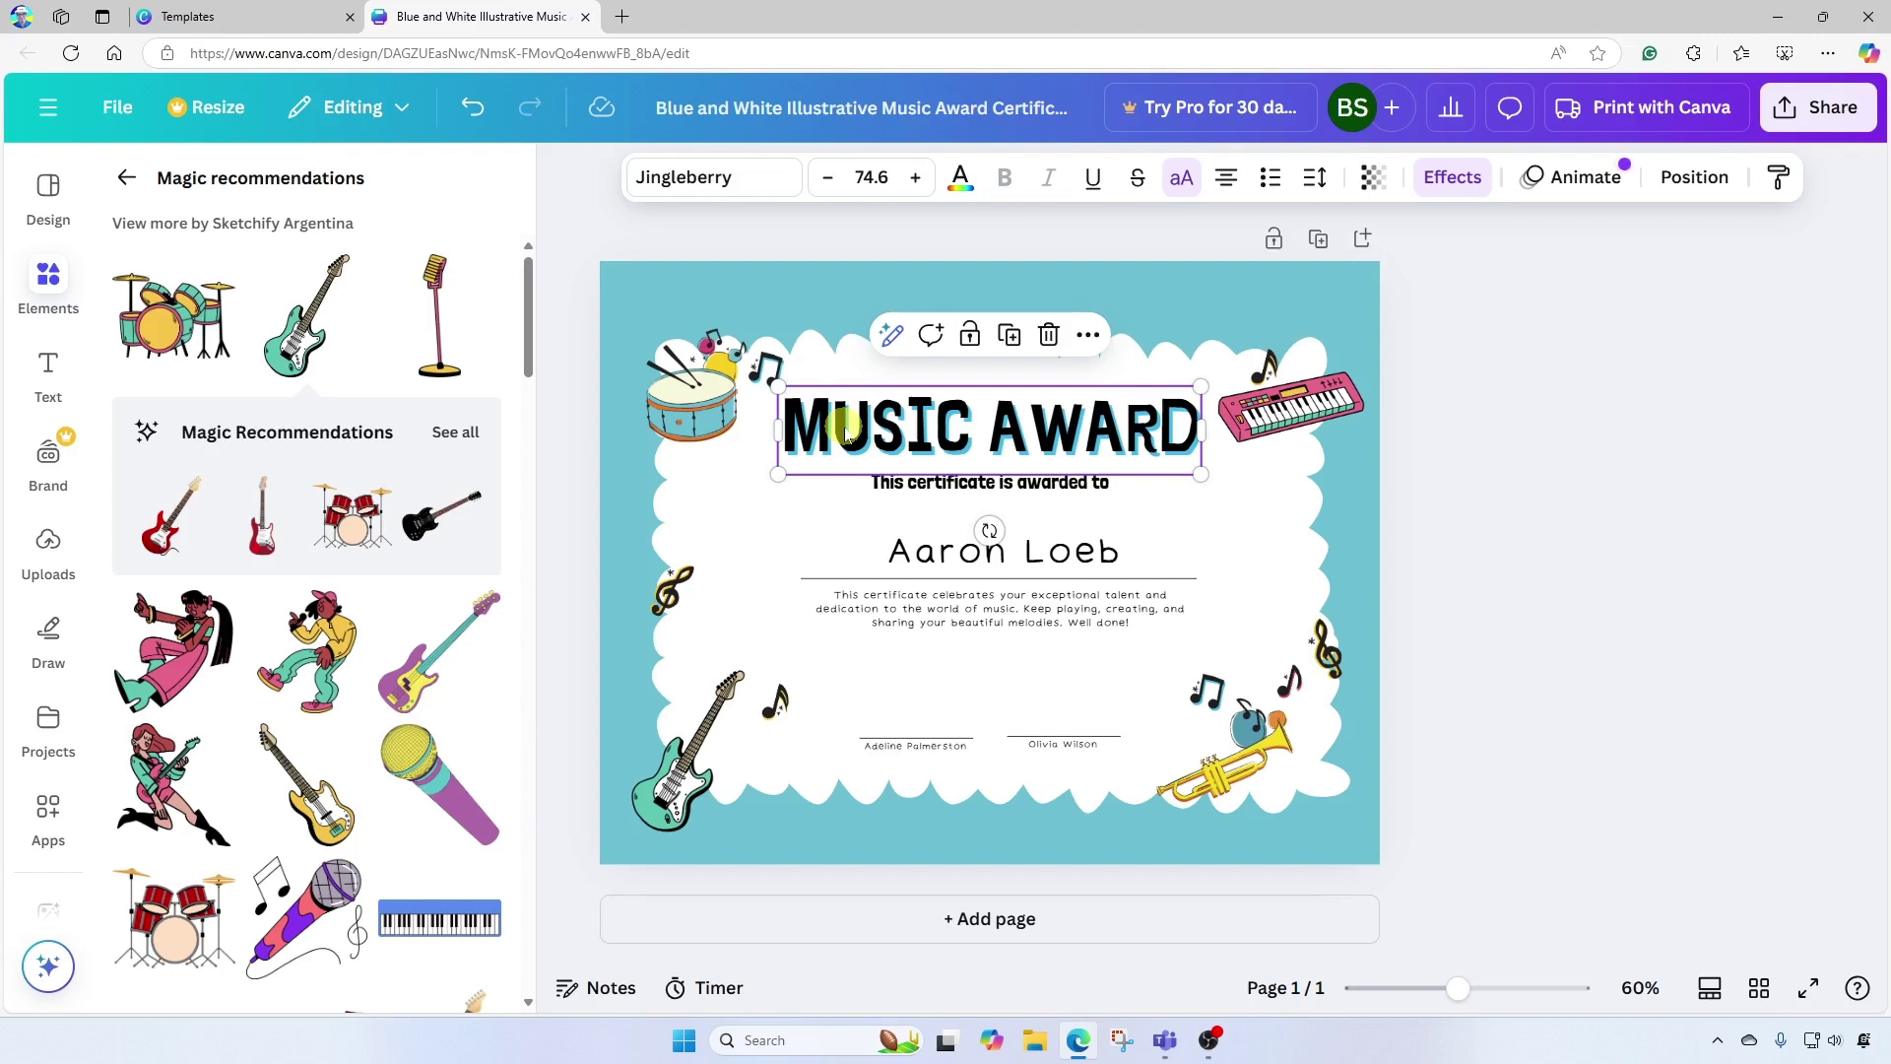
double_click(898, 441)
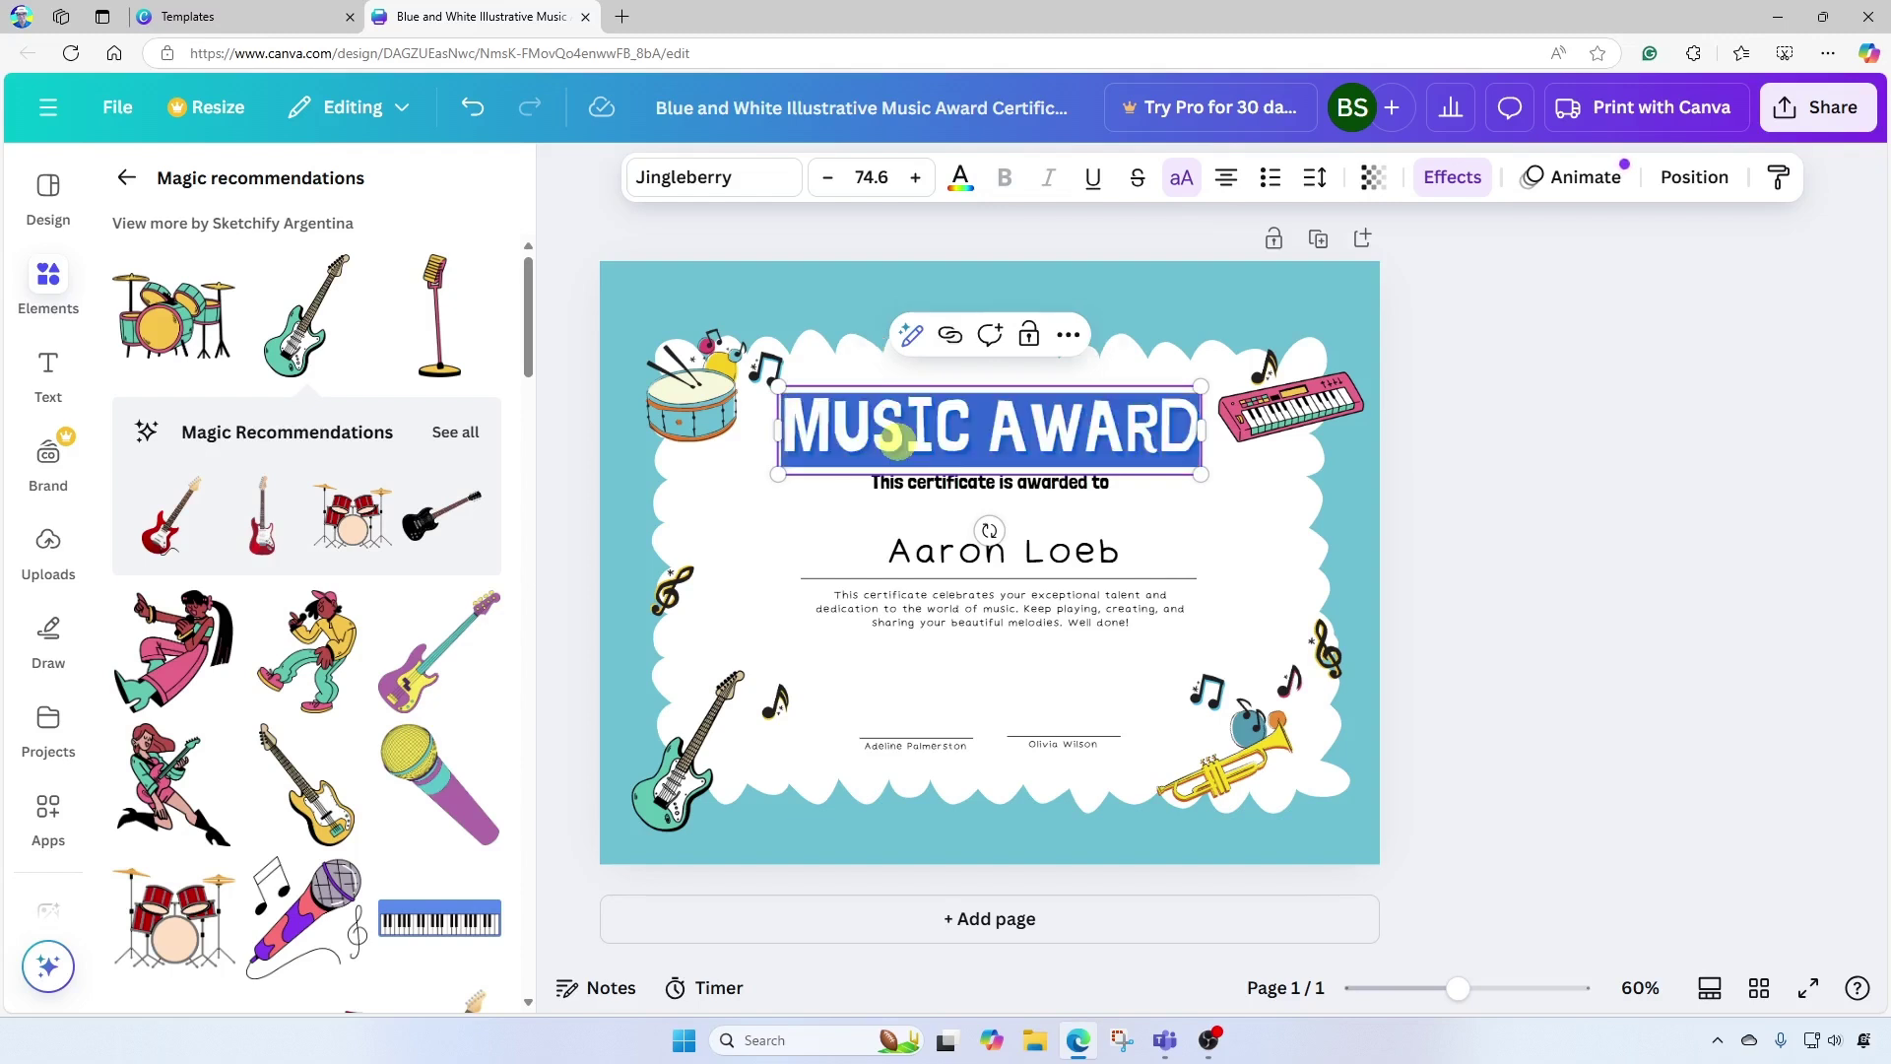
key("Escape")
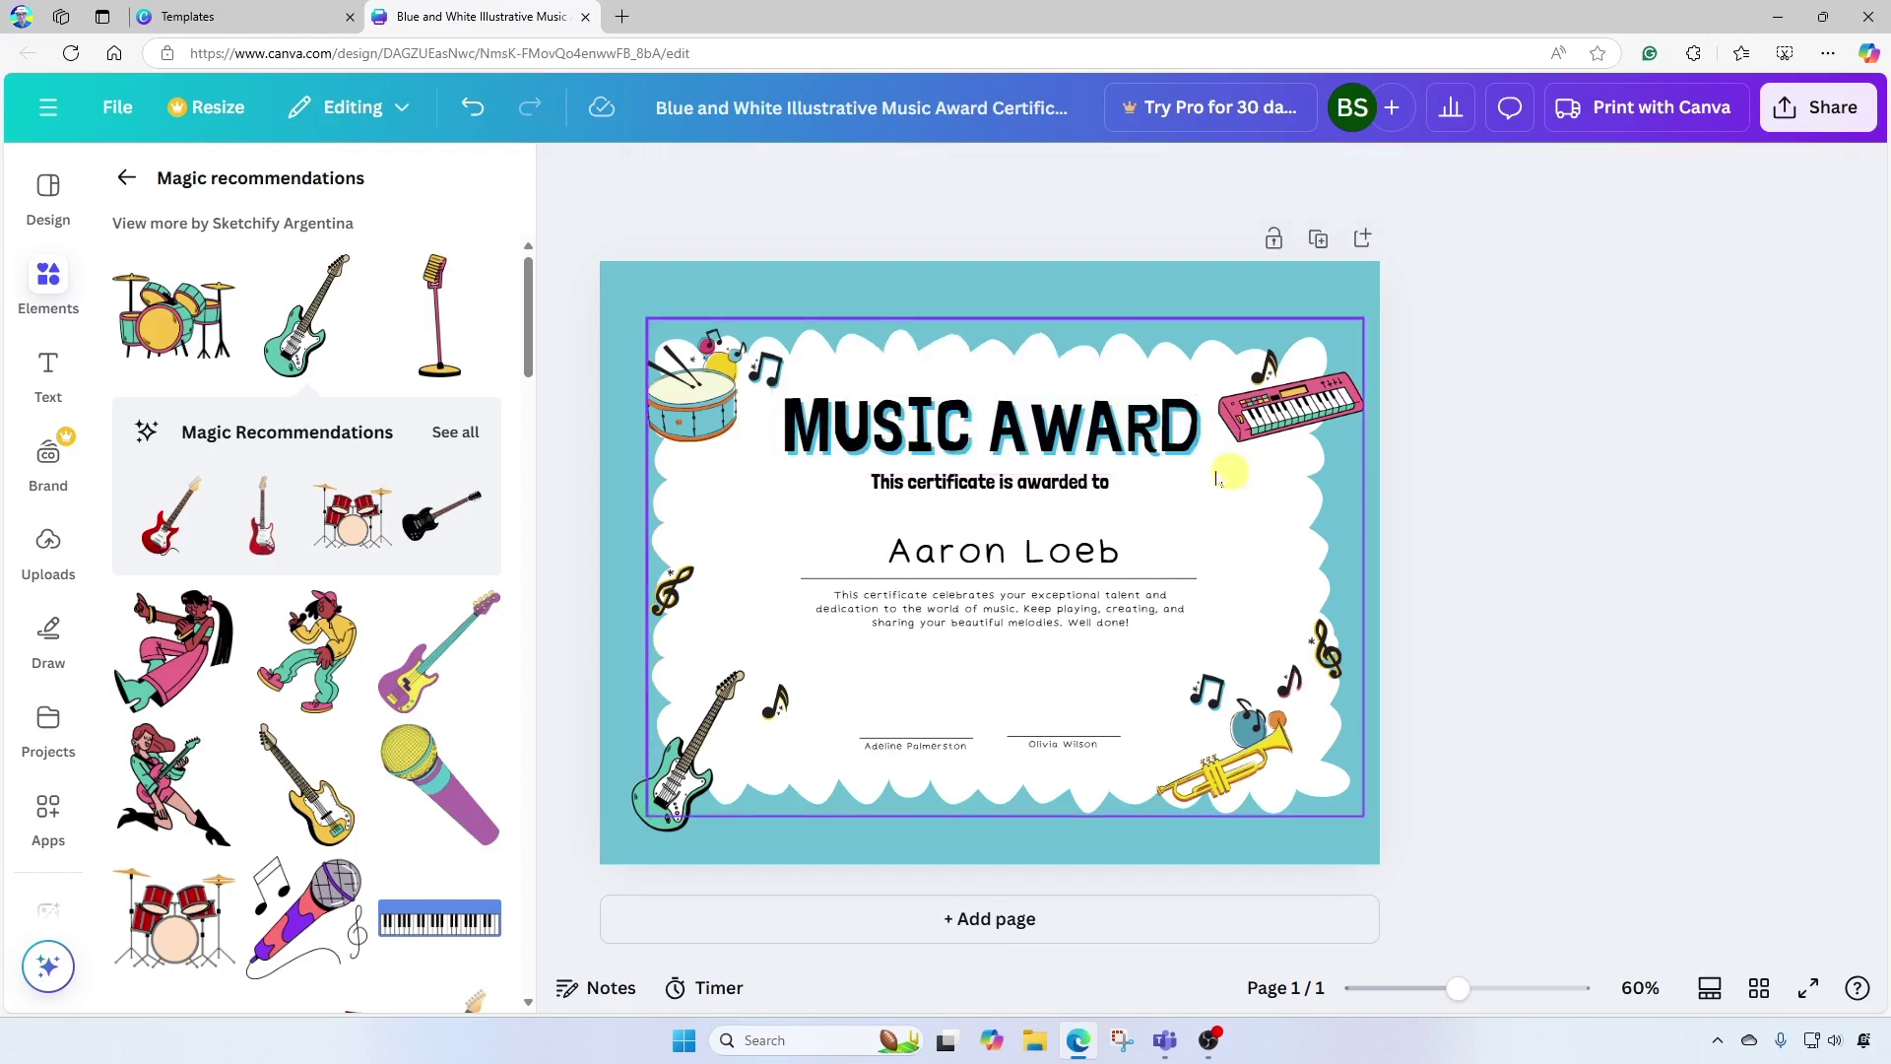
double_click(902, 439)
type("CERTIFICATE OF COMPLETION")
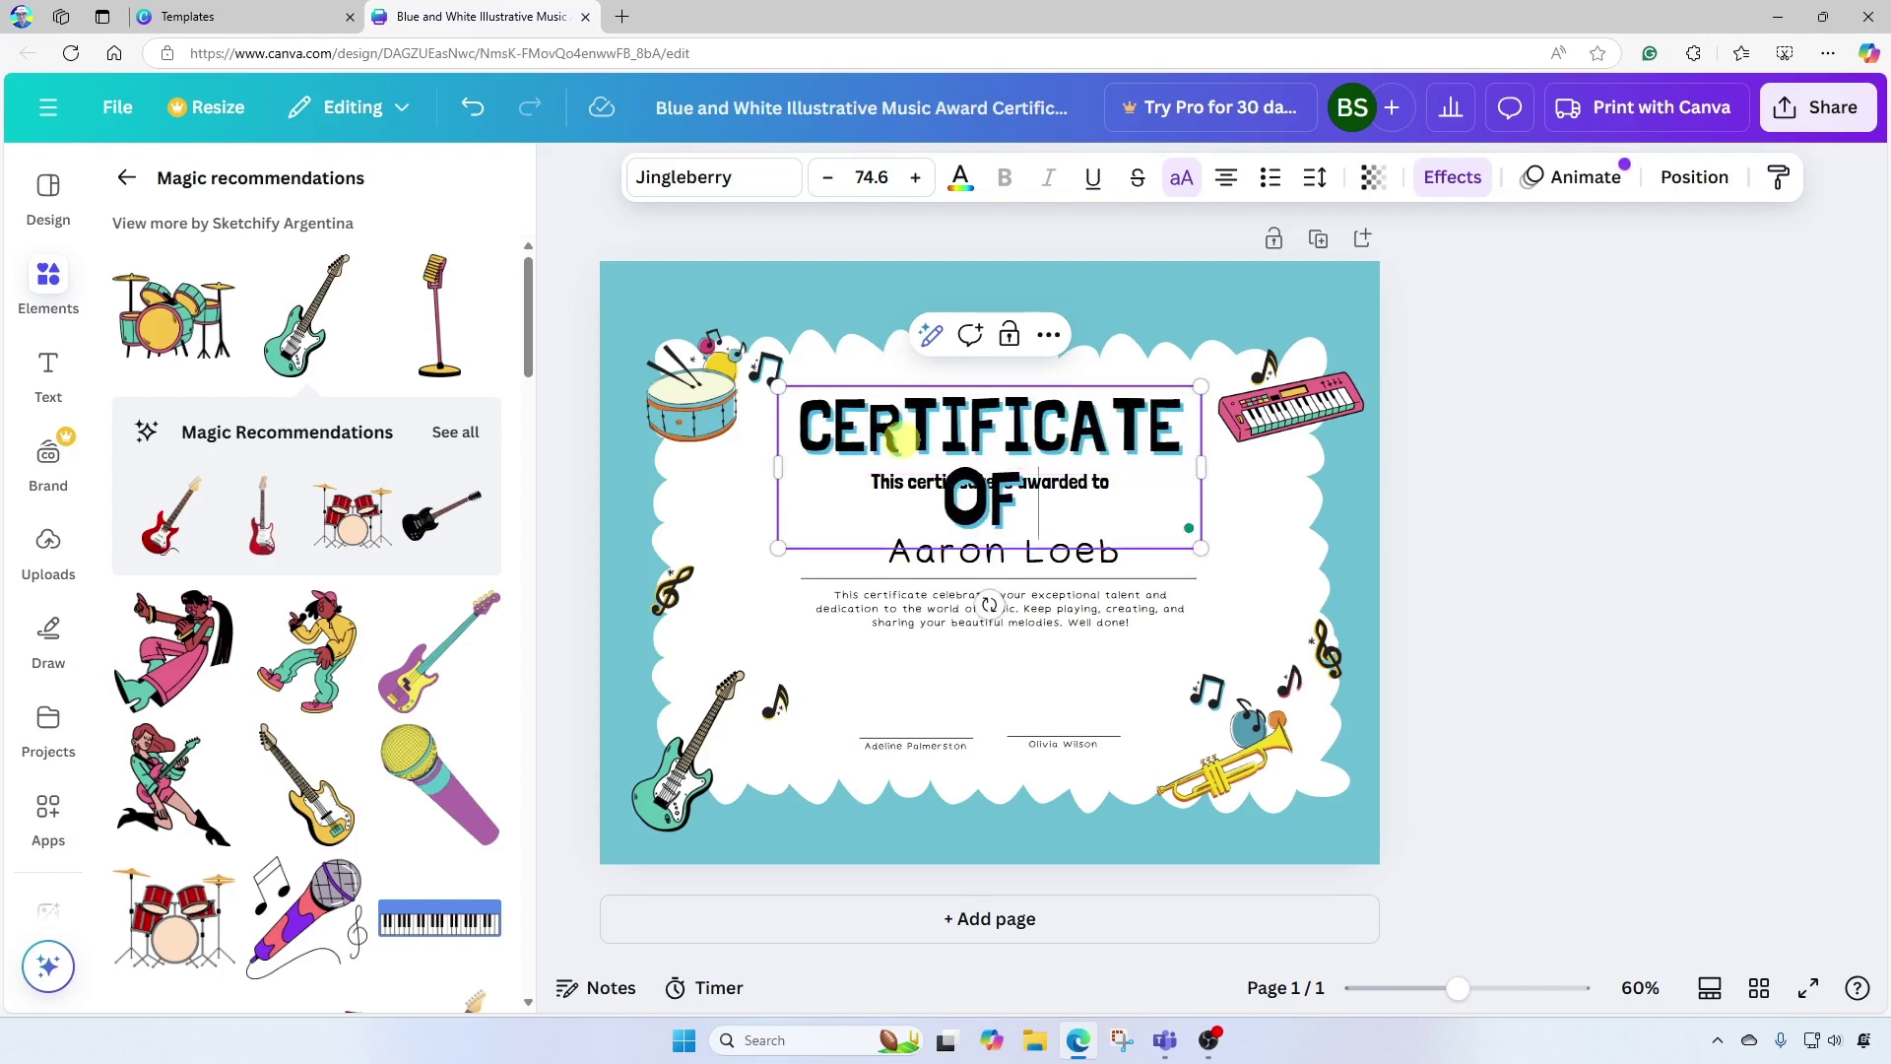
left_click(827, 178)
left_click(829, 181)
left_click(1297, 540)
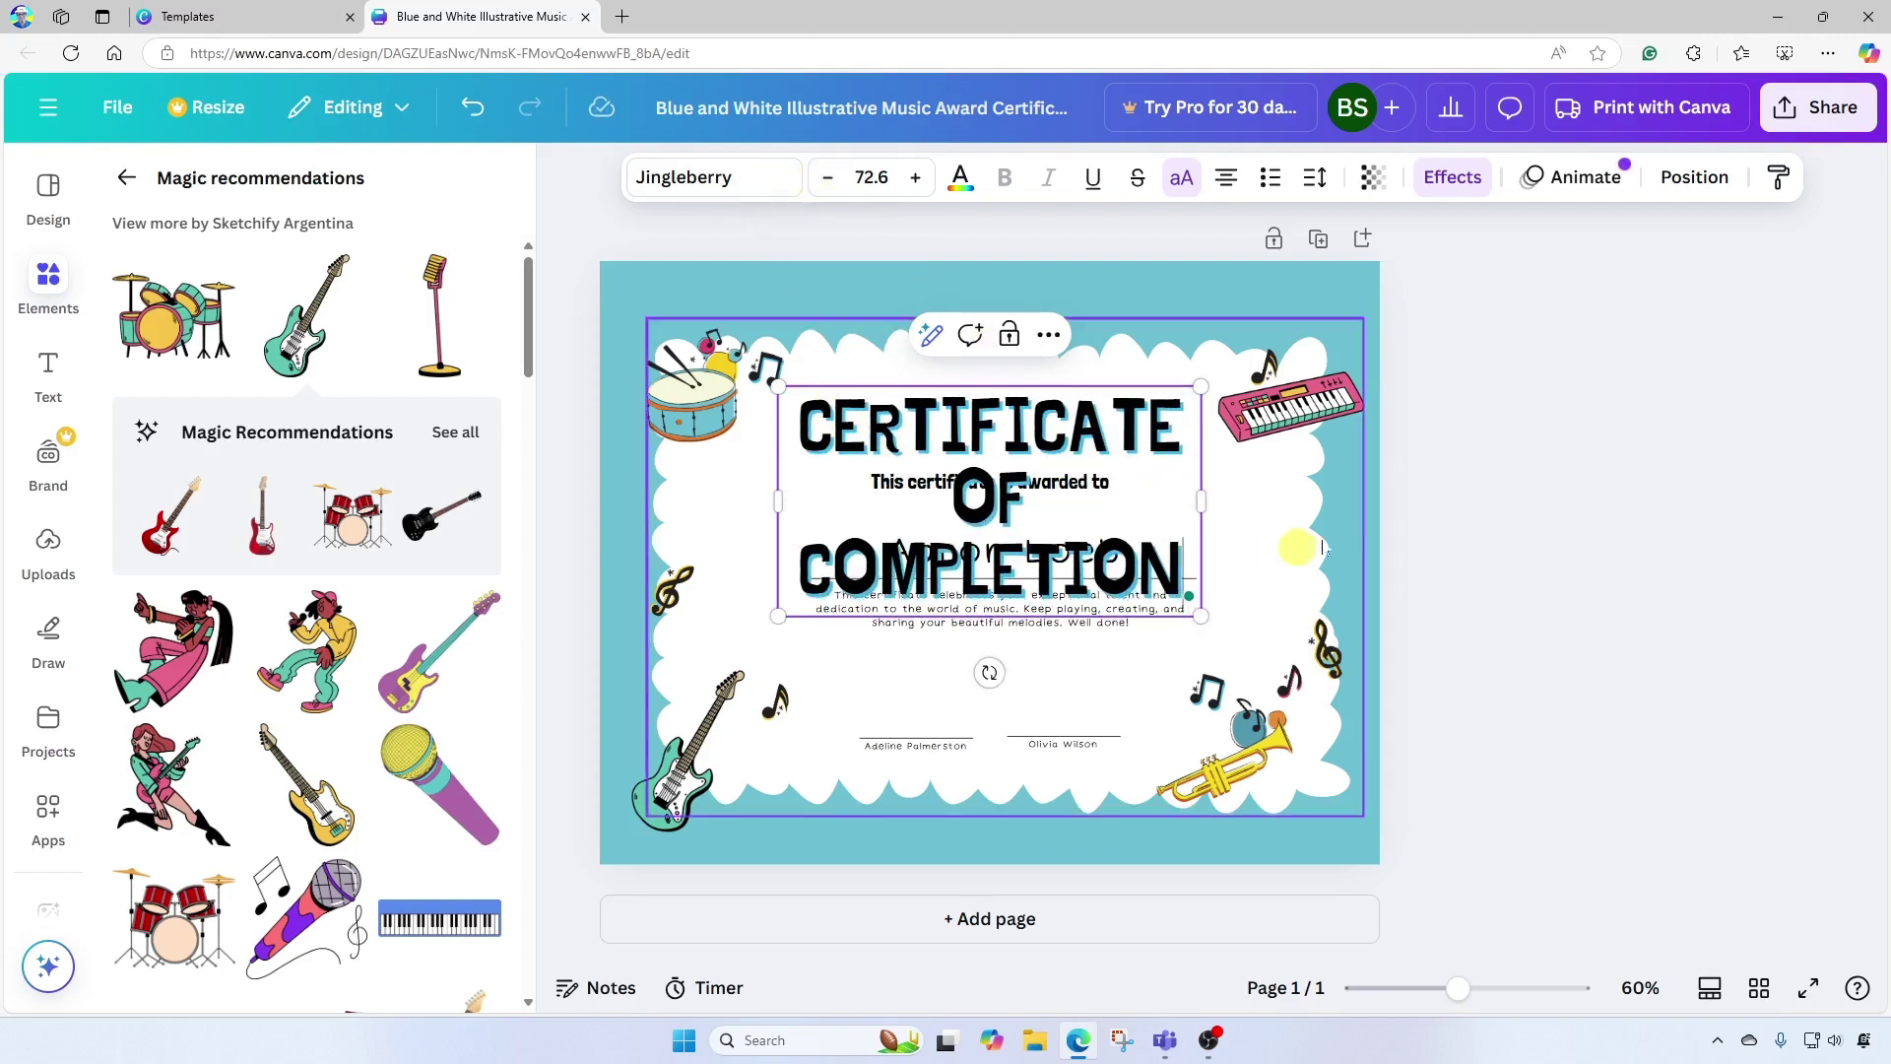
left_click(1088, 429)
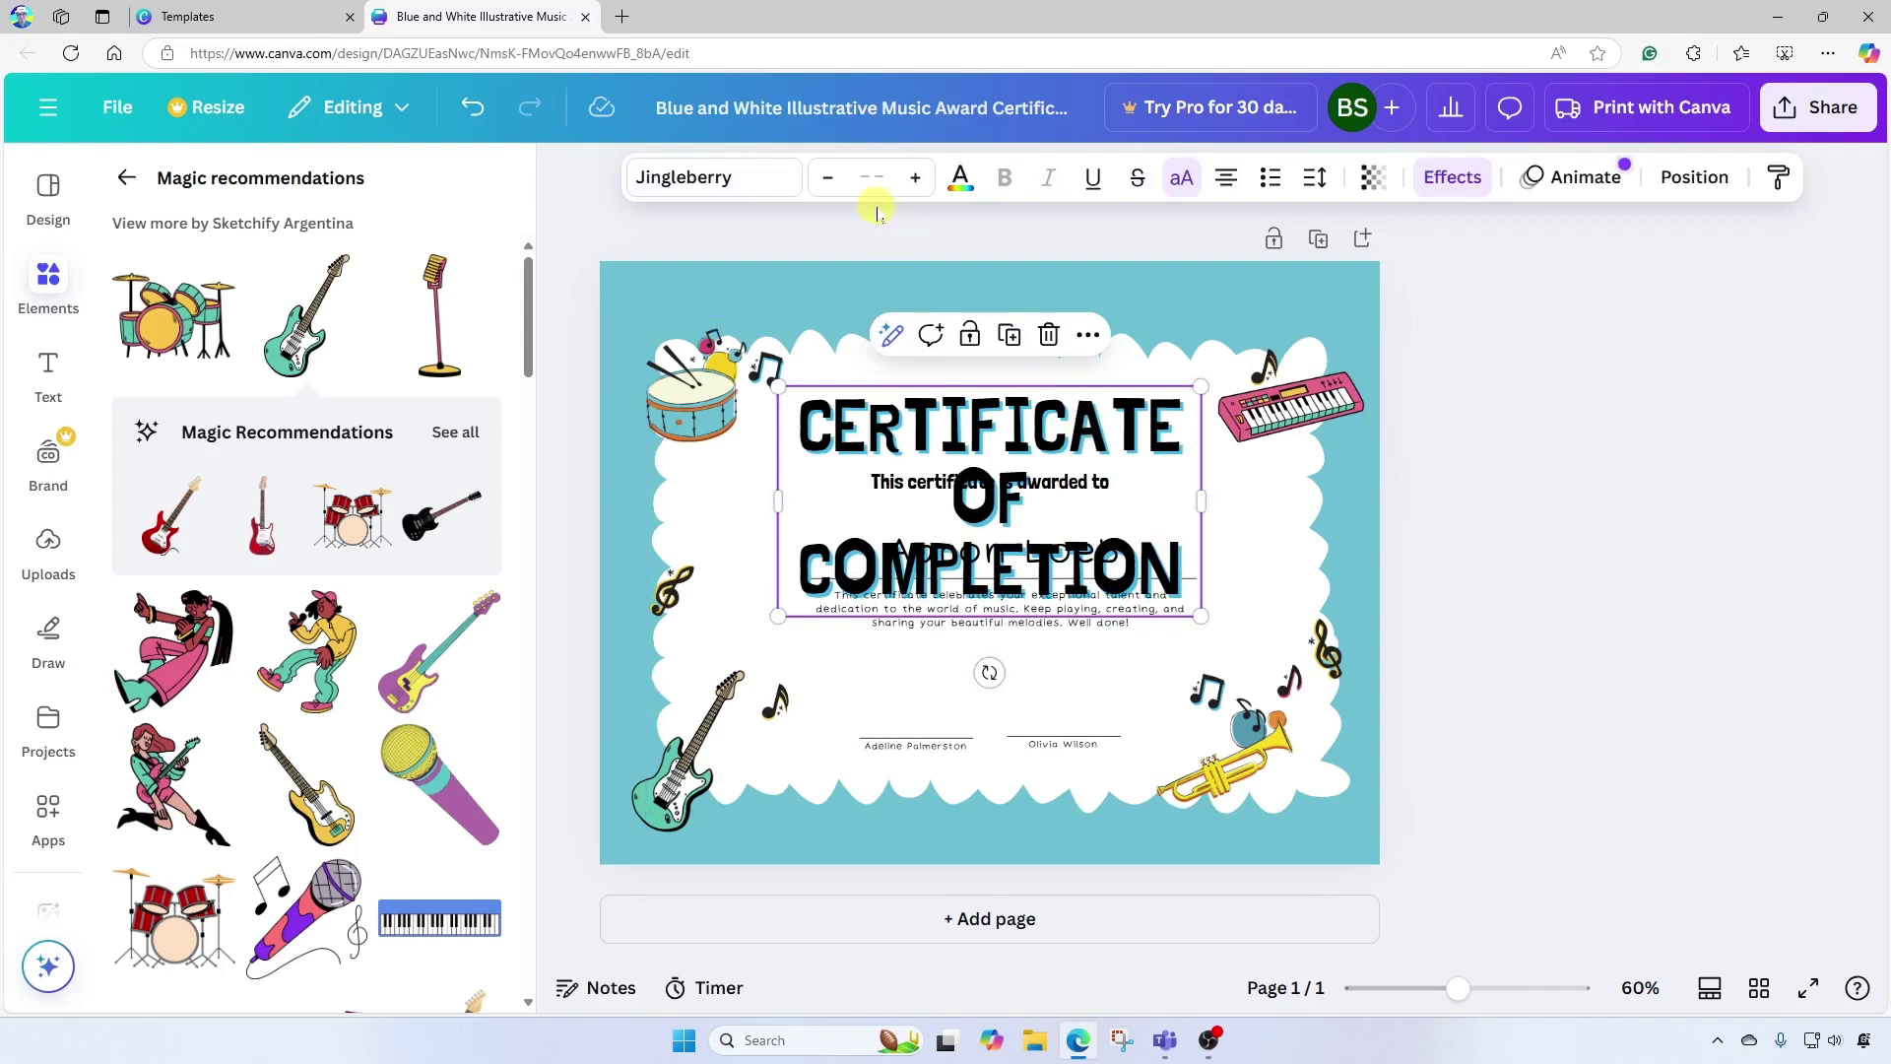
left_click(828, 179)
left_click(827, 178)
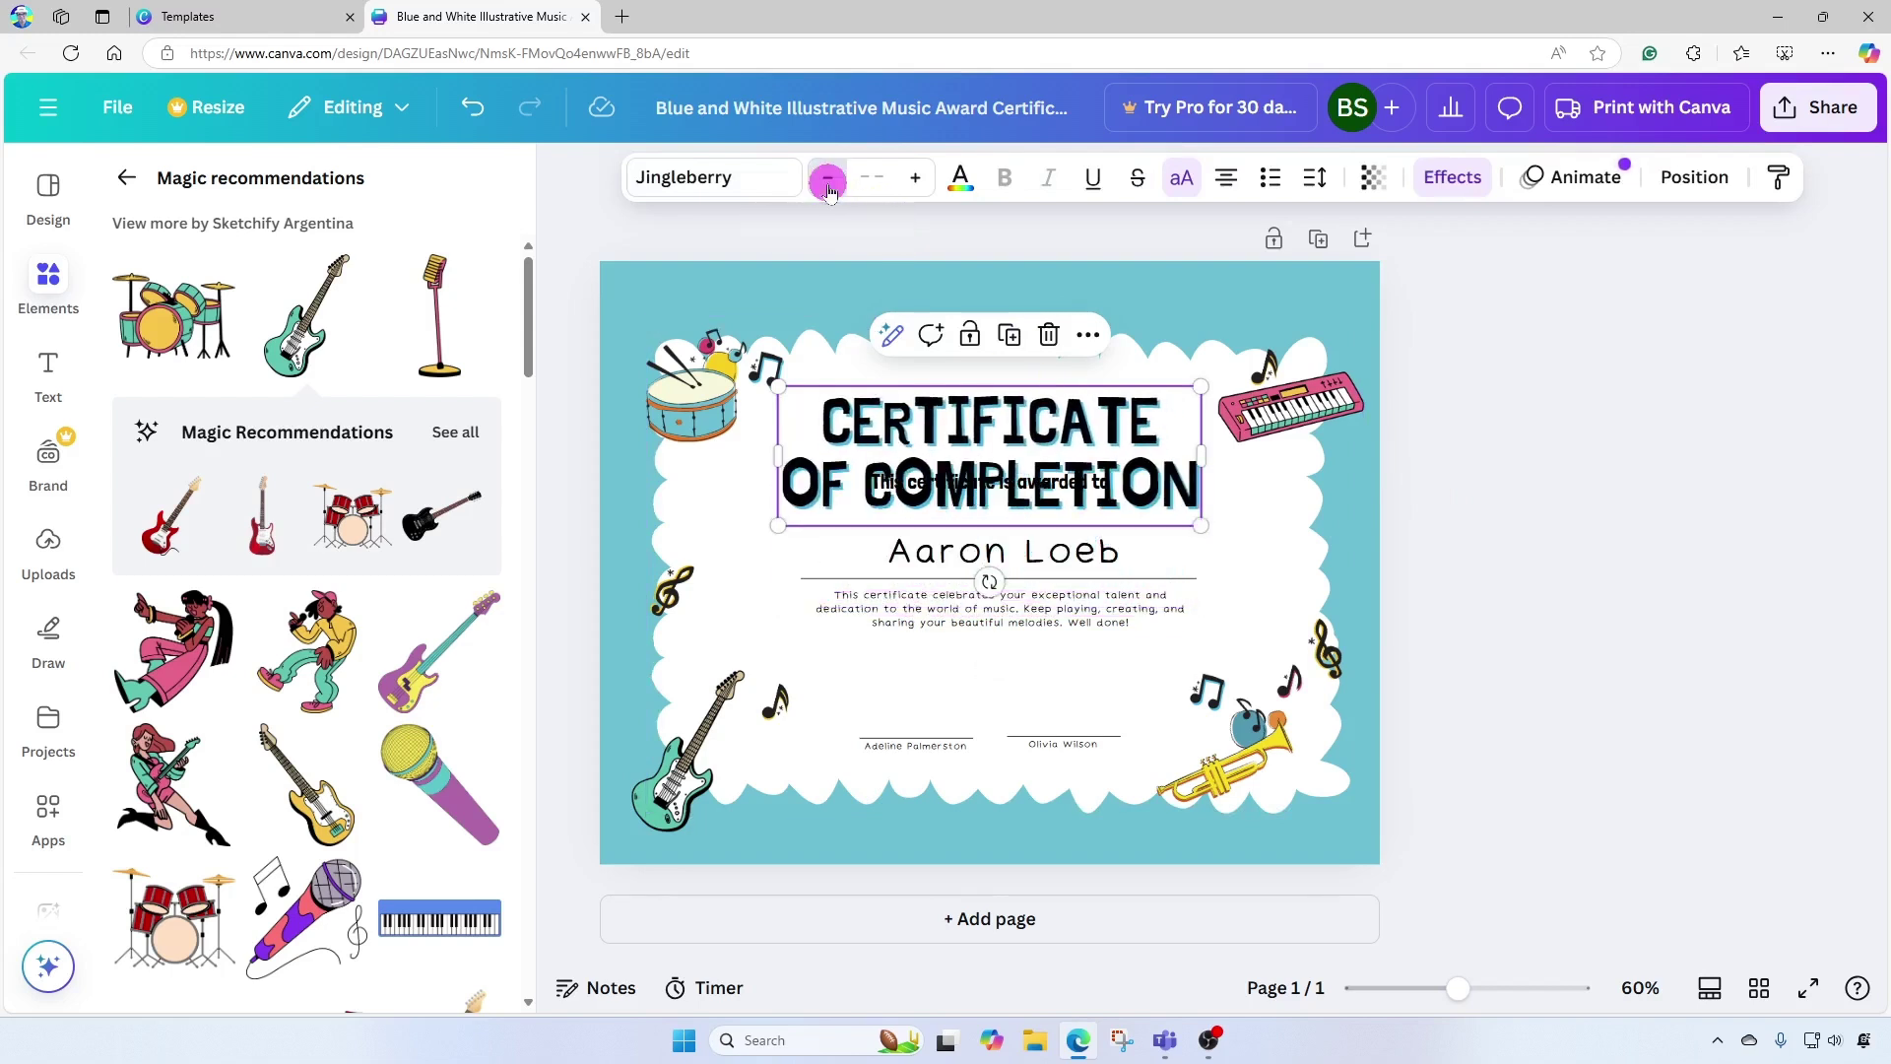
left_click(827, 179)
left_click(827, 178)
left_click(828, 178)
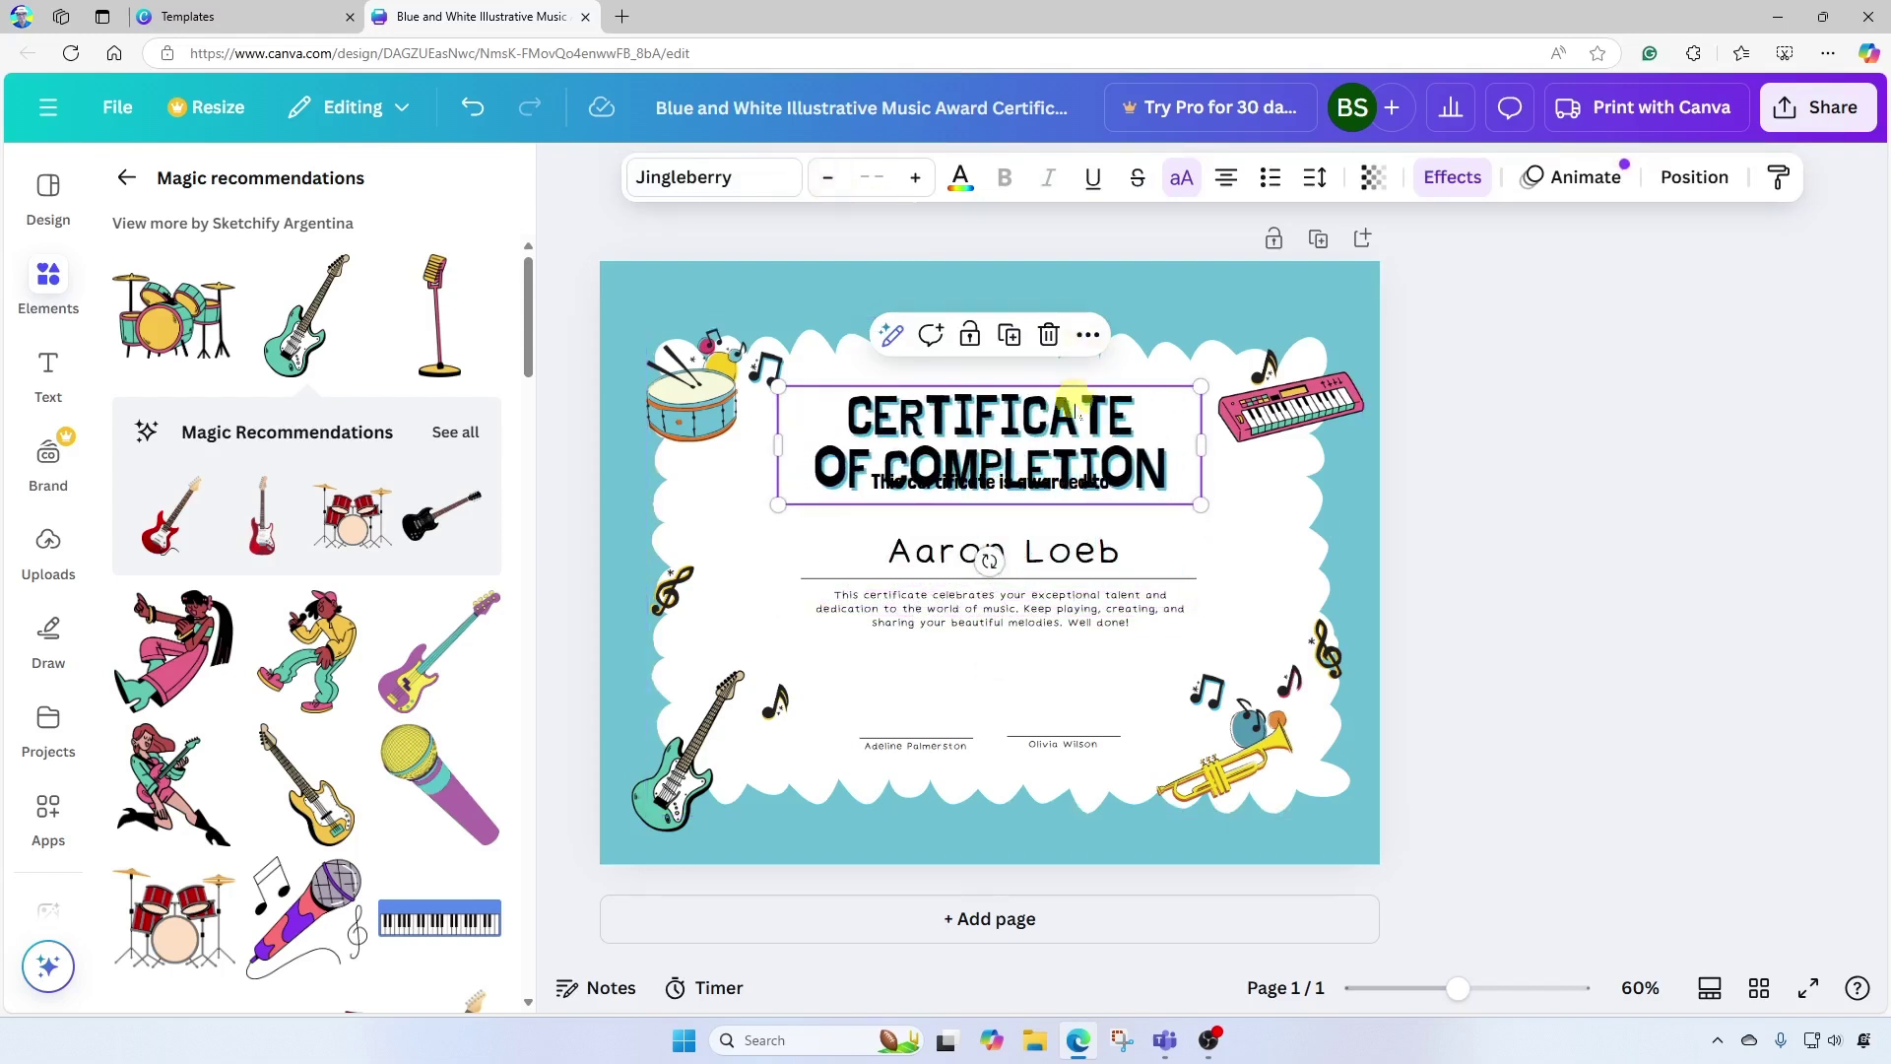
Move the heading up slightly and the 'This certificate is awarded to' line down.
left_click_drag(1069, 419, 1067, 387)
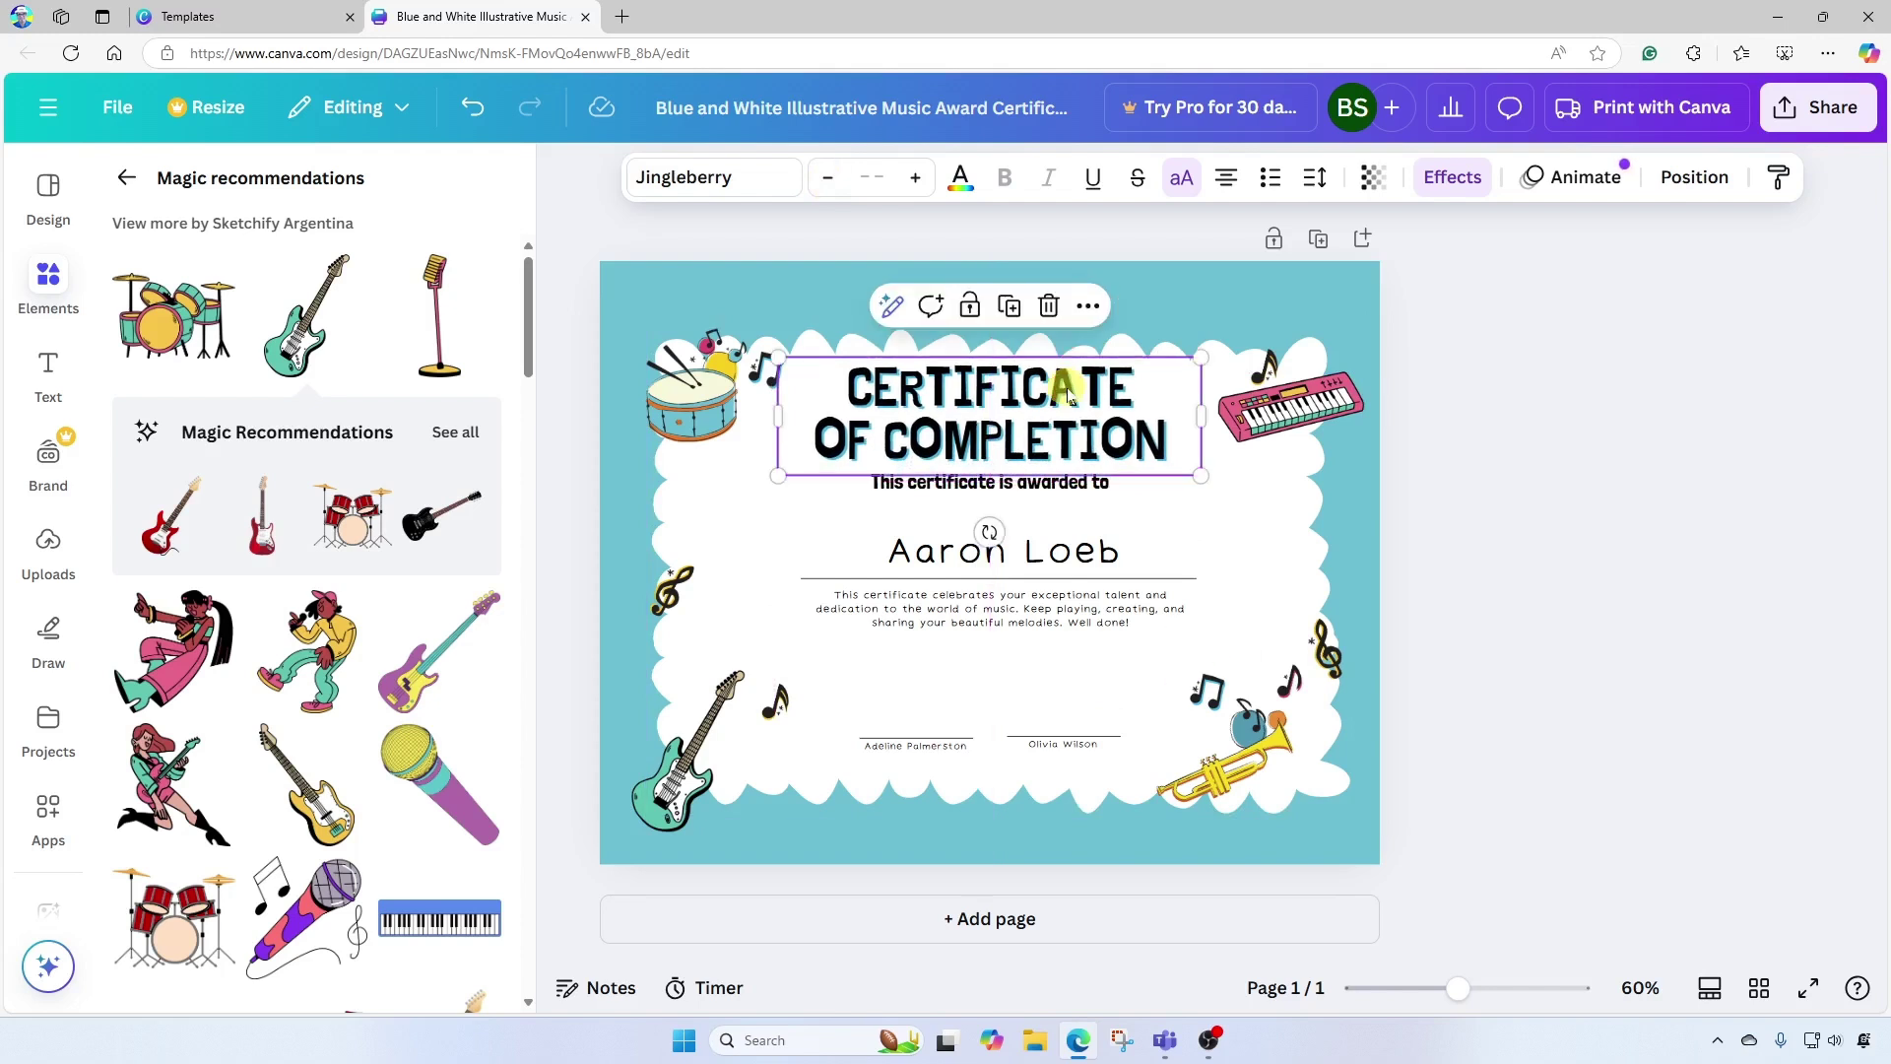
left_click(1491, 428)
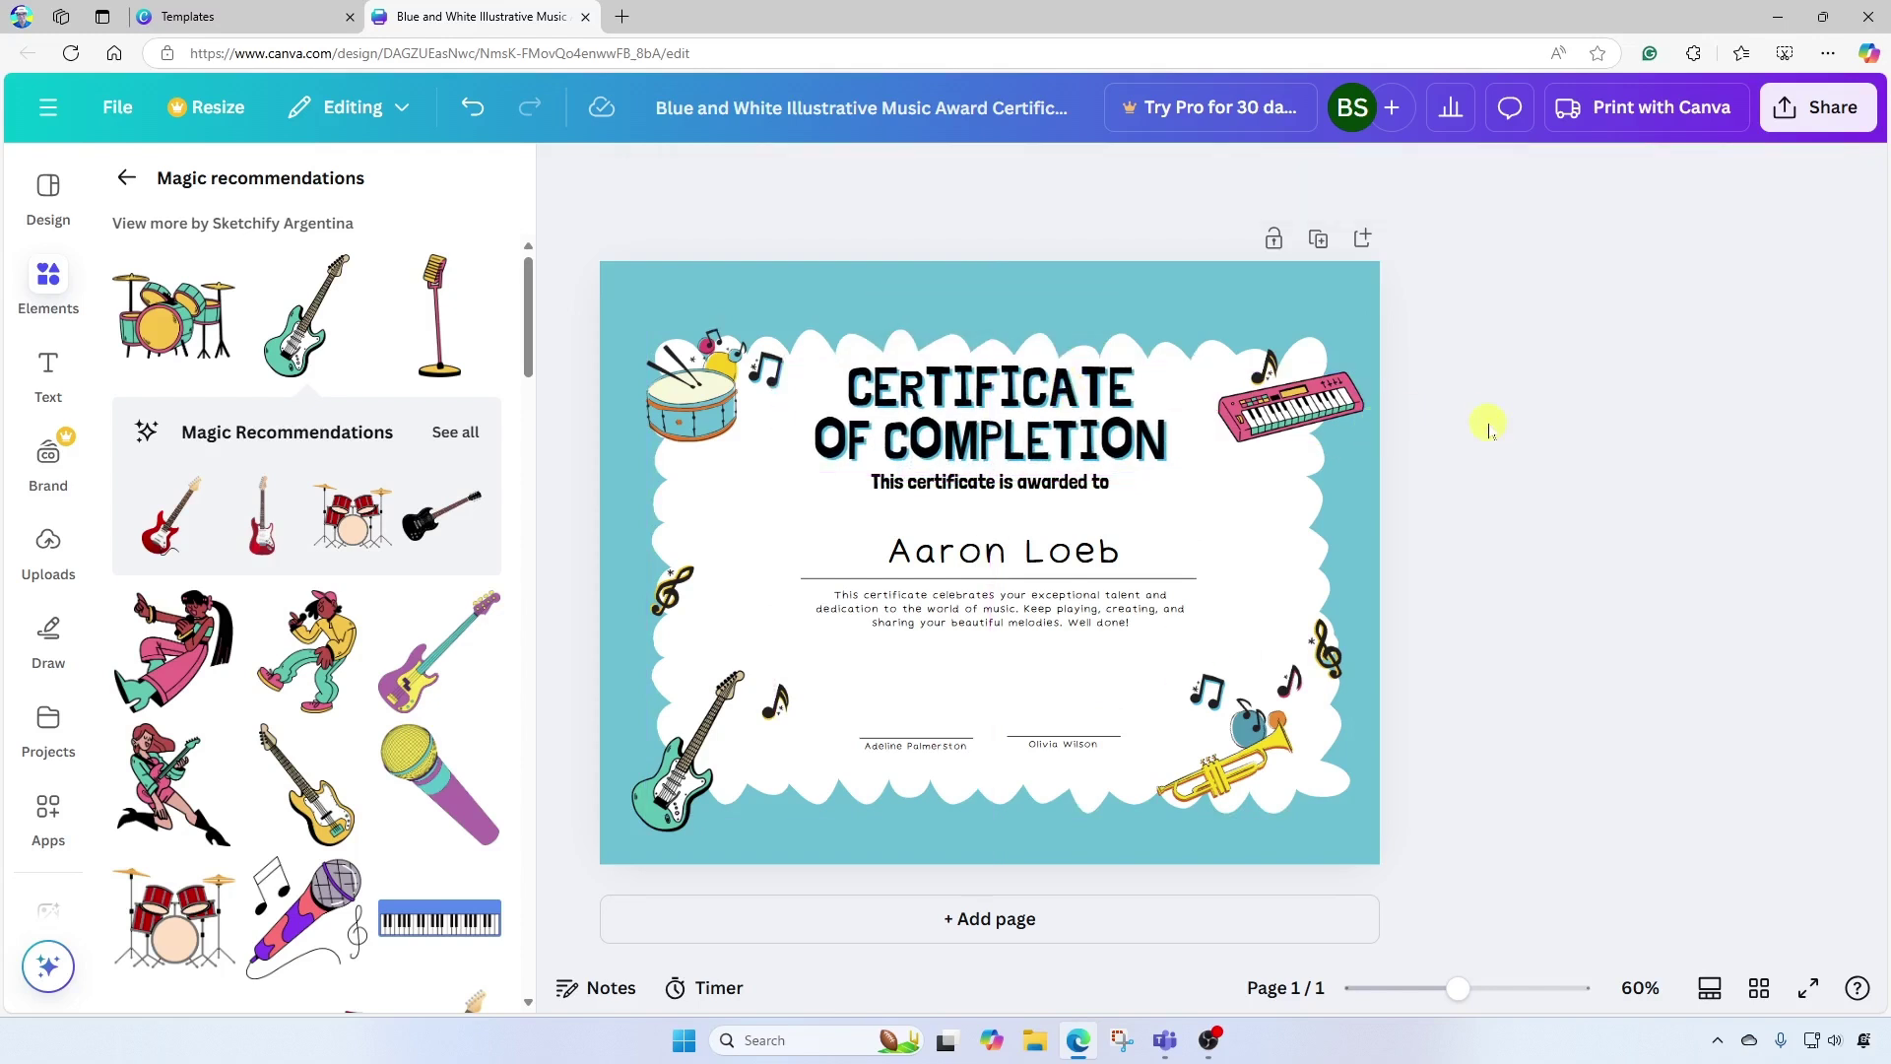
left_click_drag(1017, 498, 1020, 512)
left_click(1608, 448)
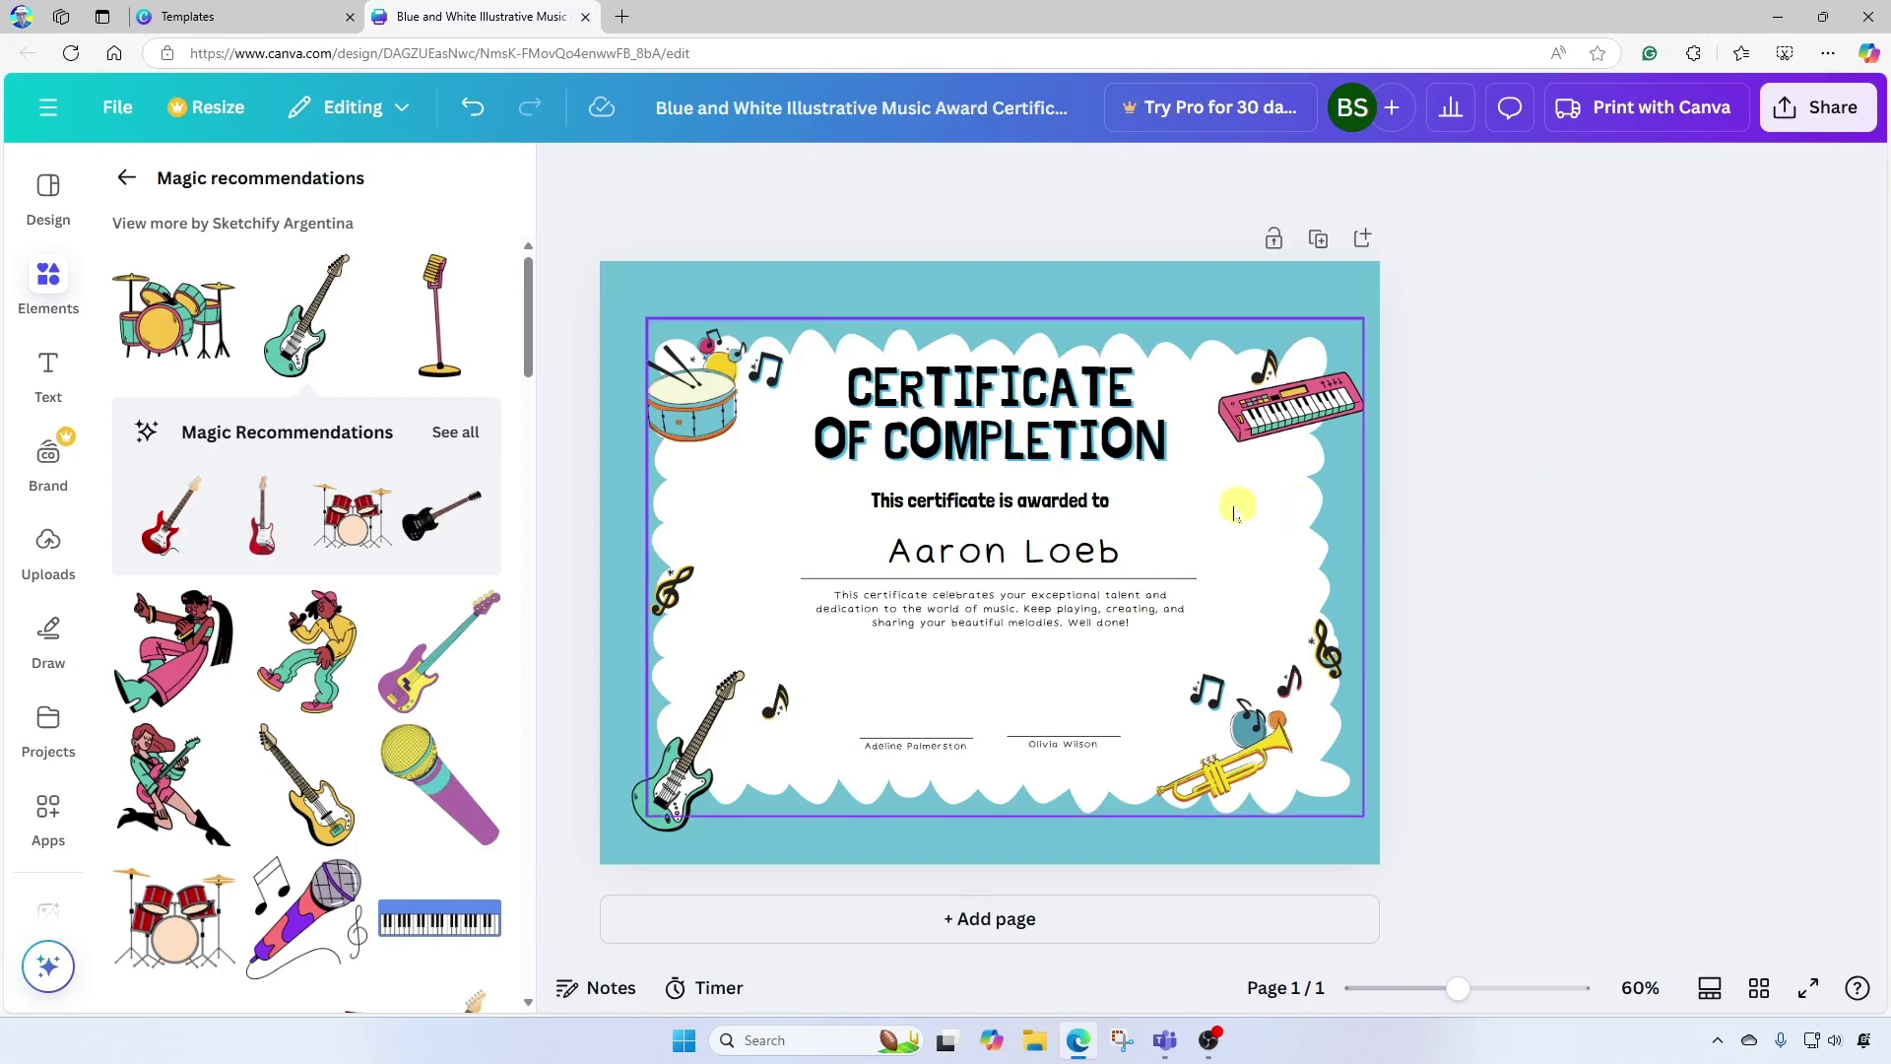
Delete the recipient name and relabel the signature lines 'School Principal' and 'Instructor'.
left_click(1062, 555)
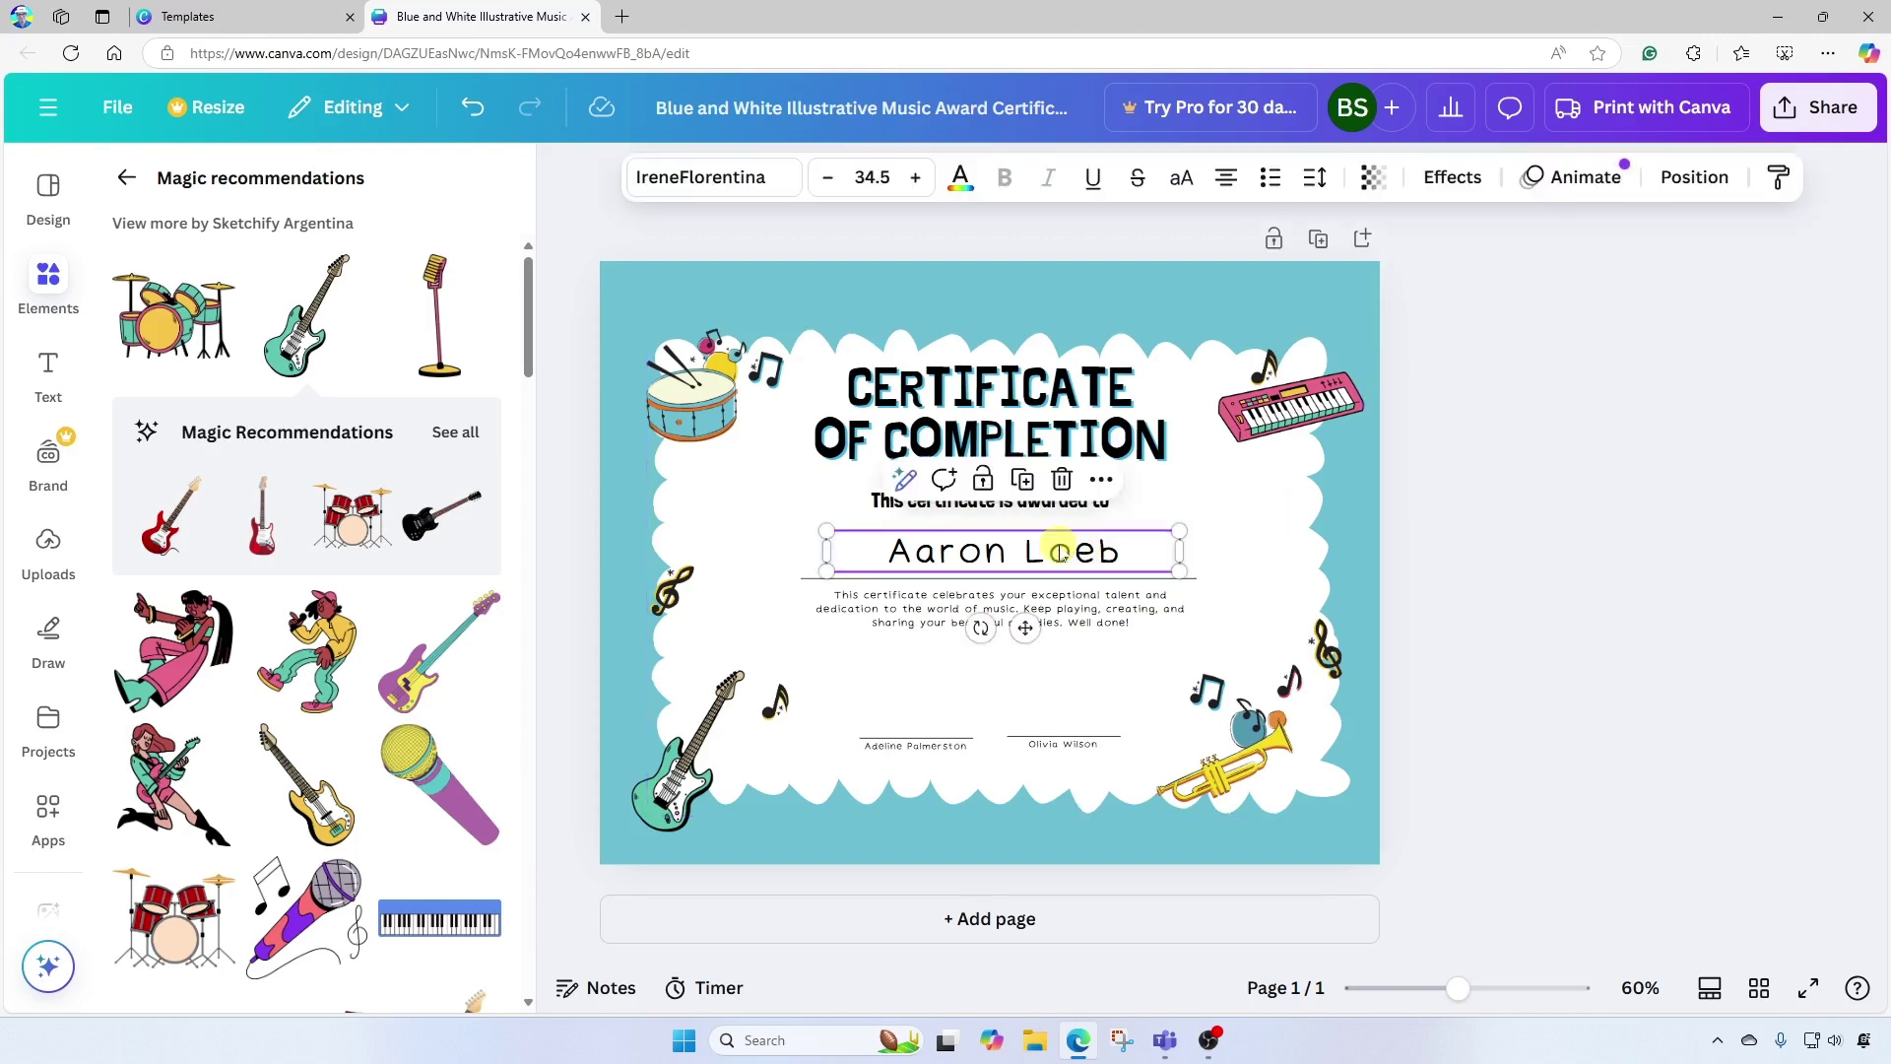
key("Delete")
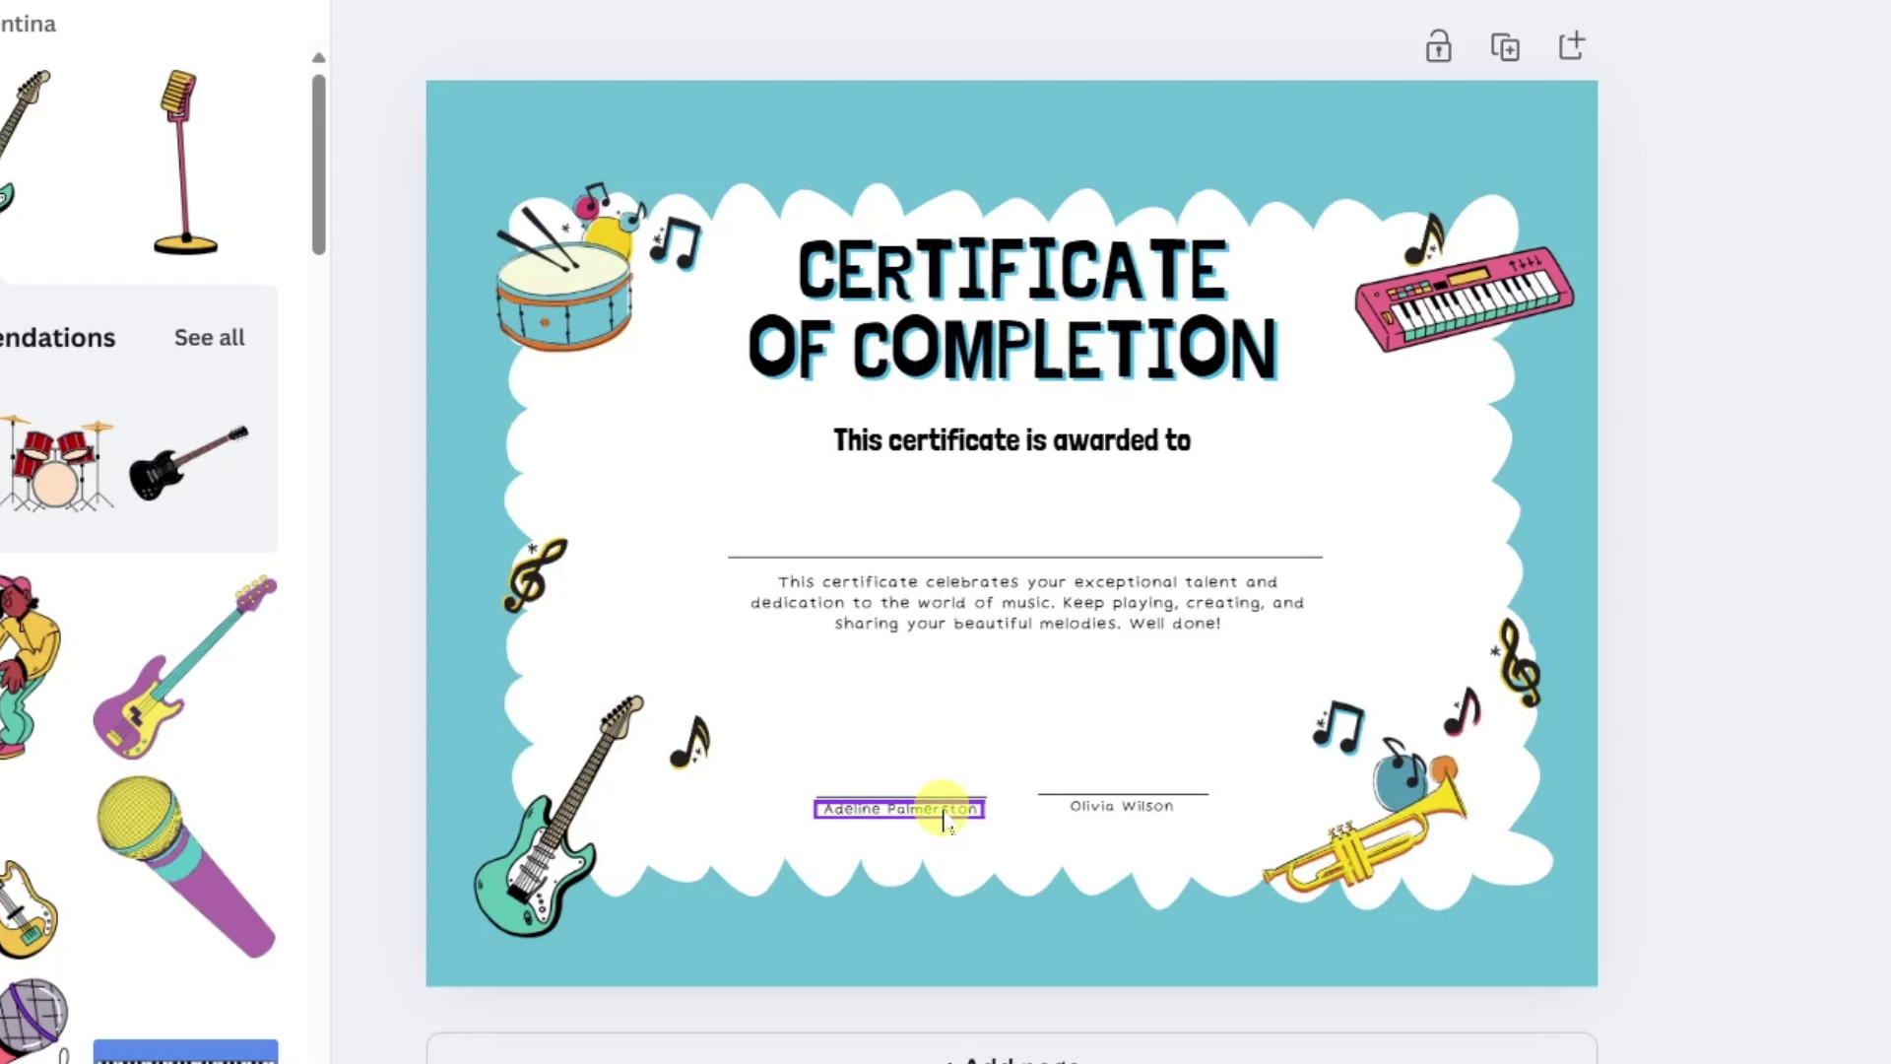
left_click(943, 820)
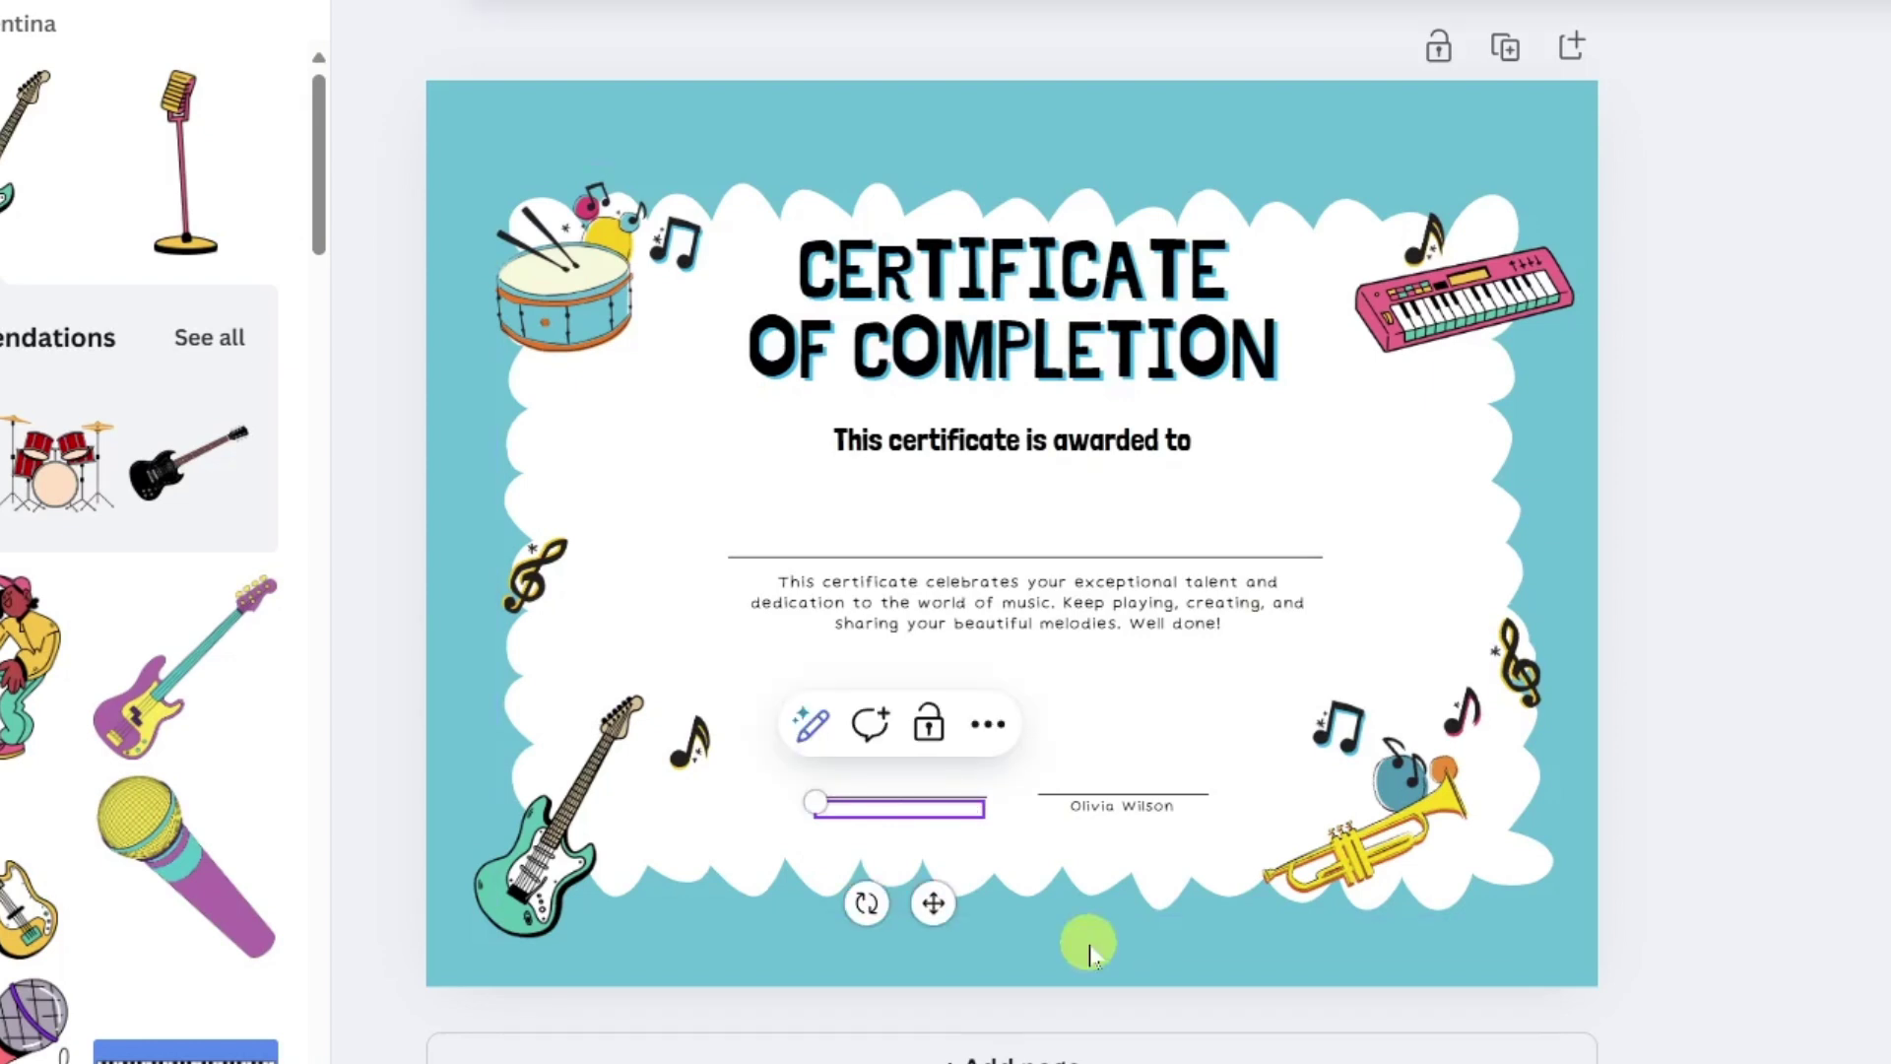
type("School Principal")
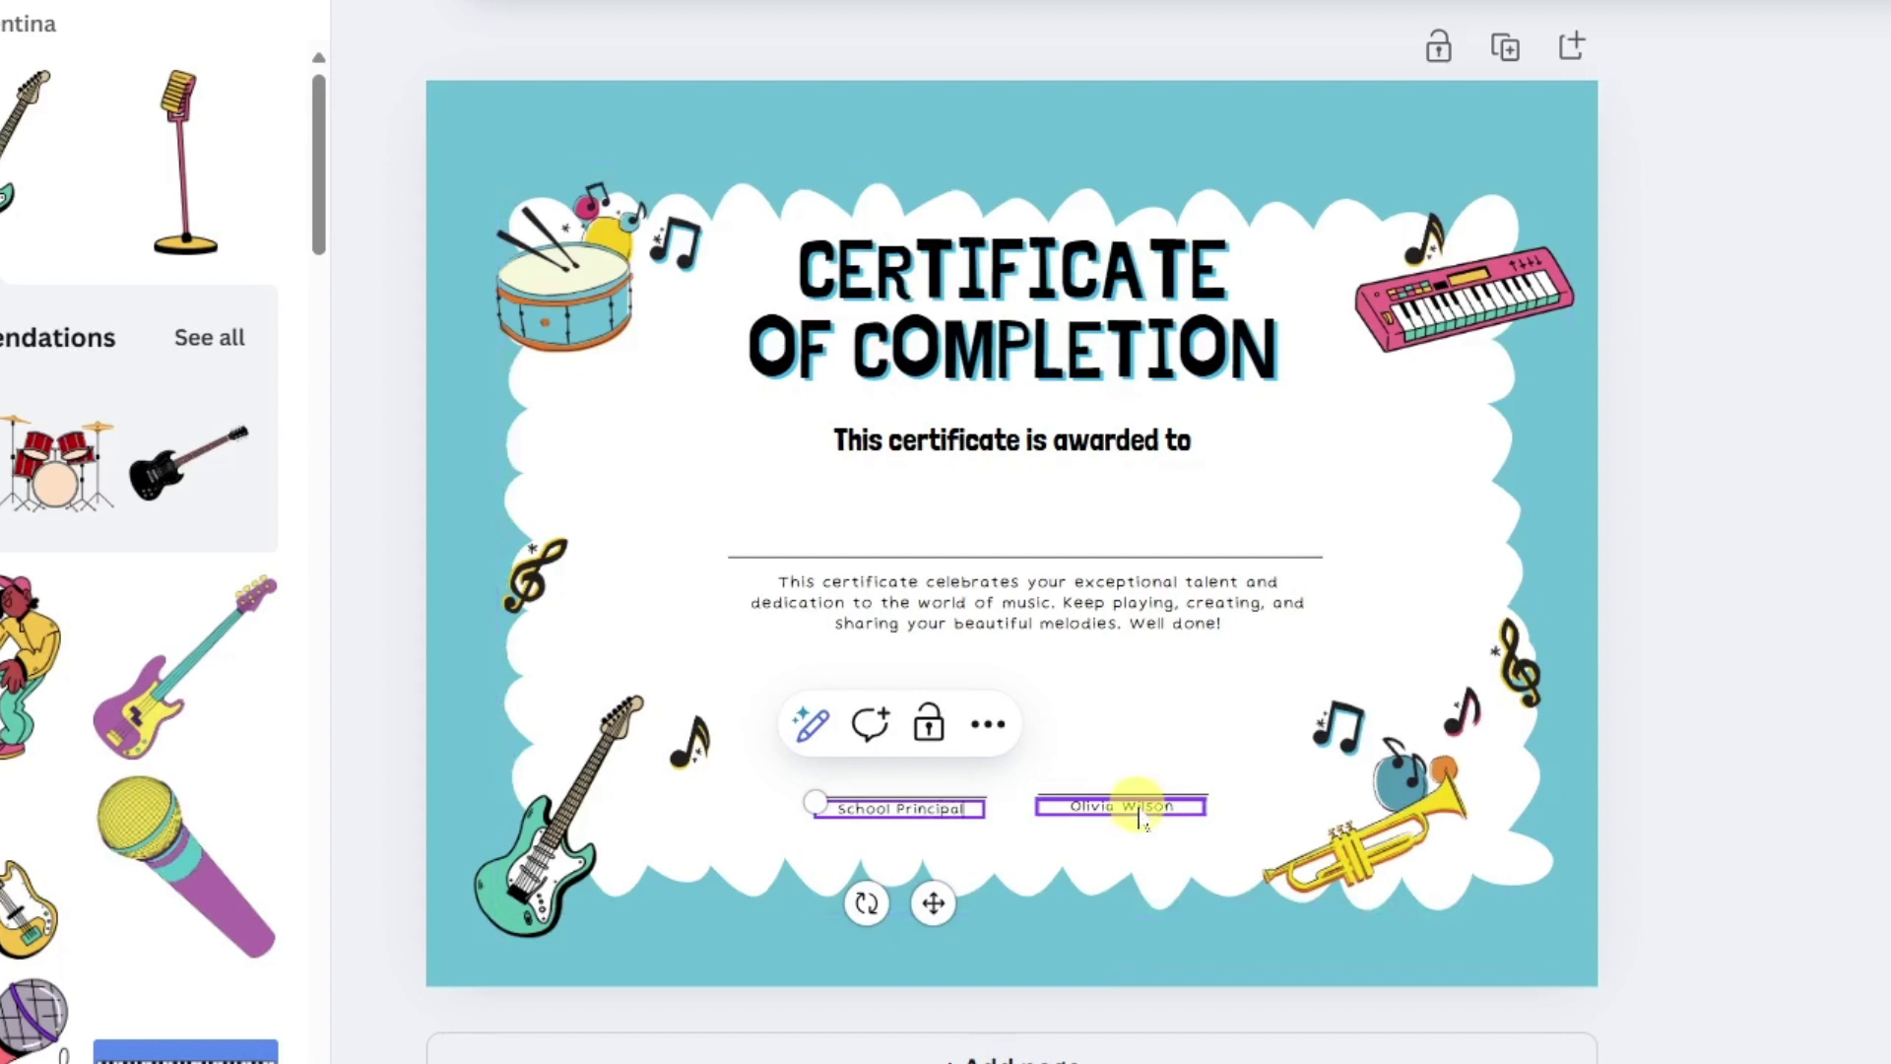
double_click(1139, 816)
type("Instructor")
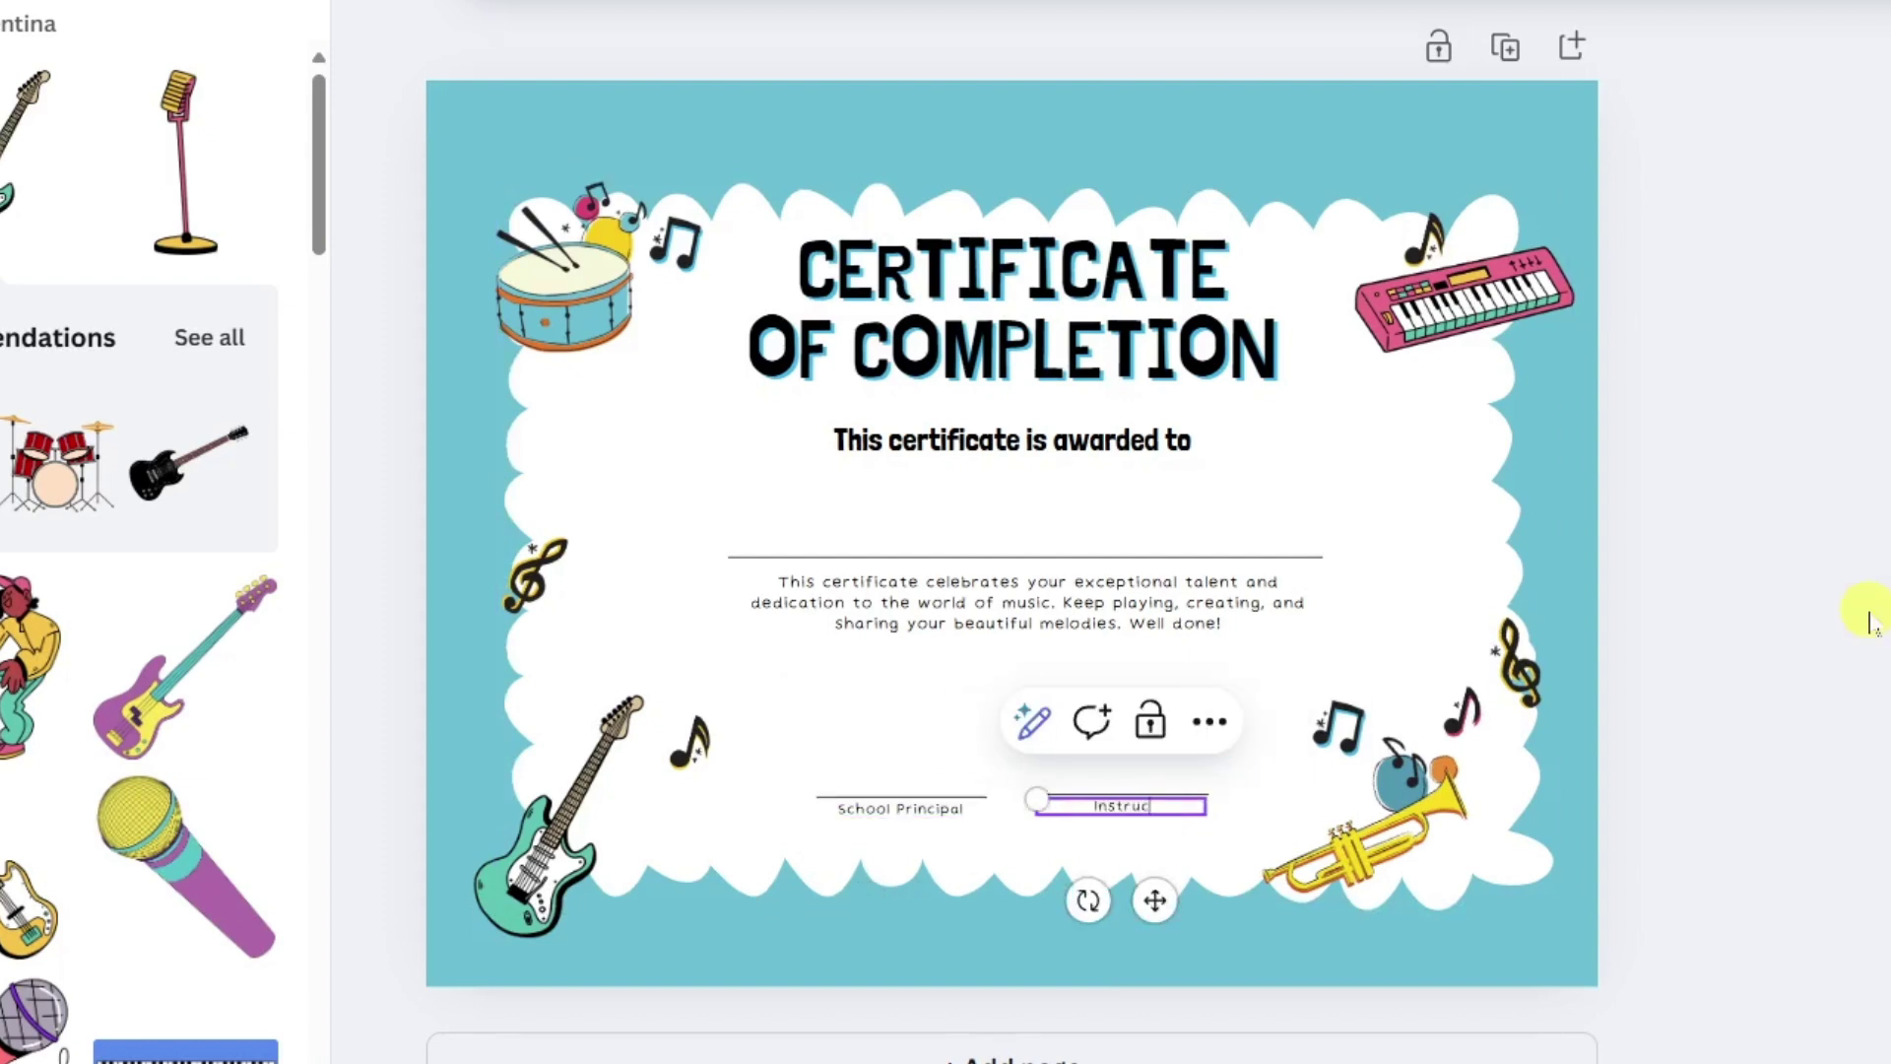
left_click(1677, 421)
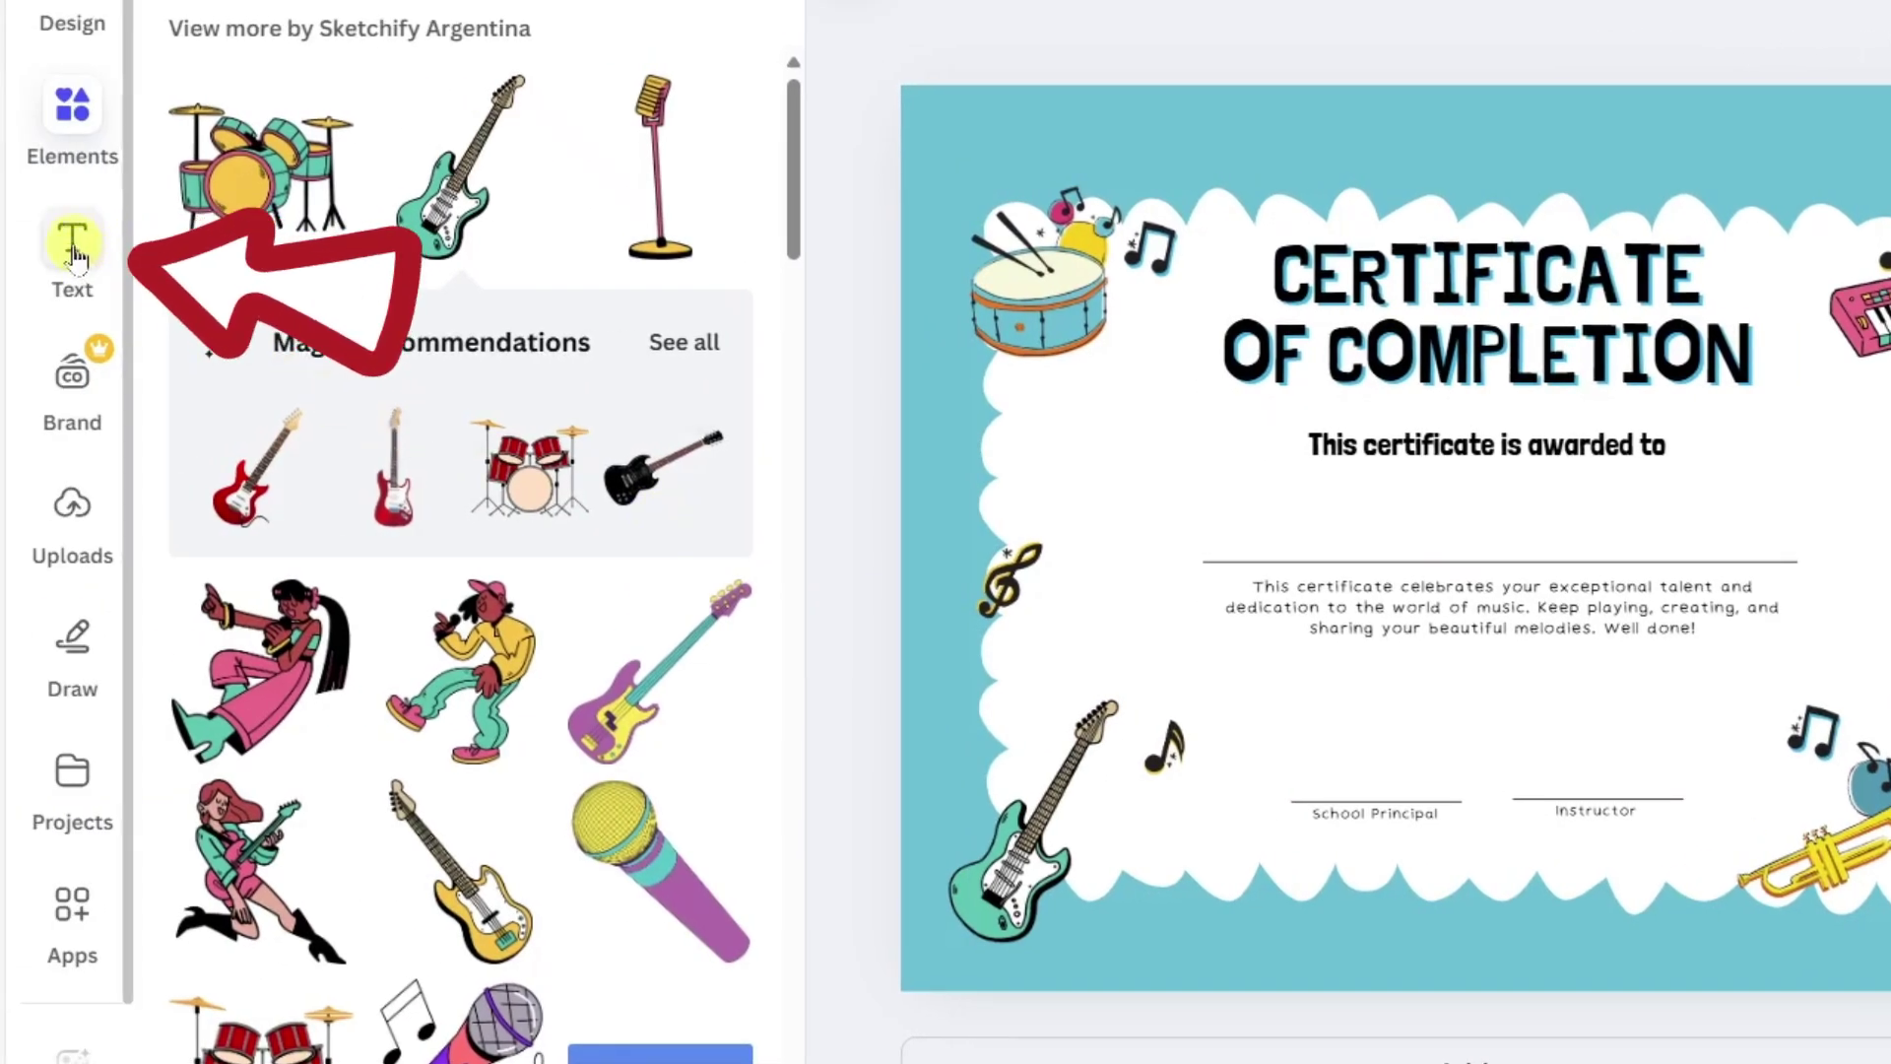
Add a text box with the principal's name on the School Principal line, enlarged from 12 to 17.
left_click(73, 248)
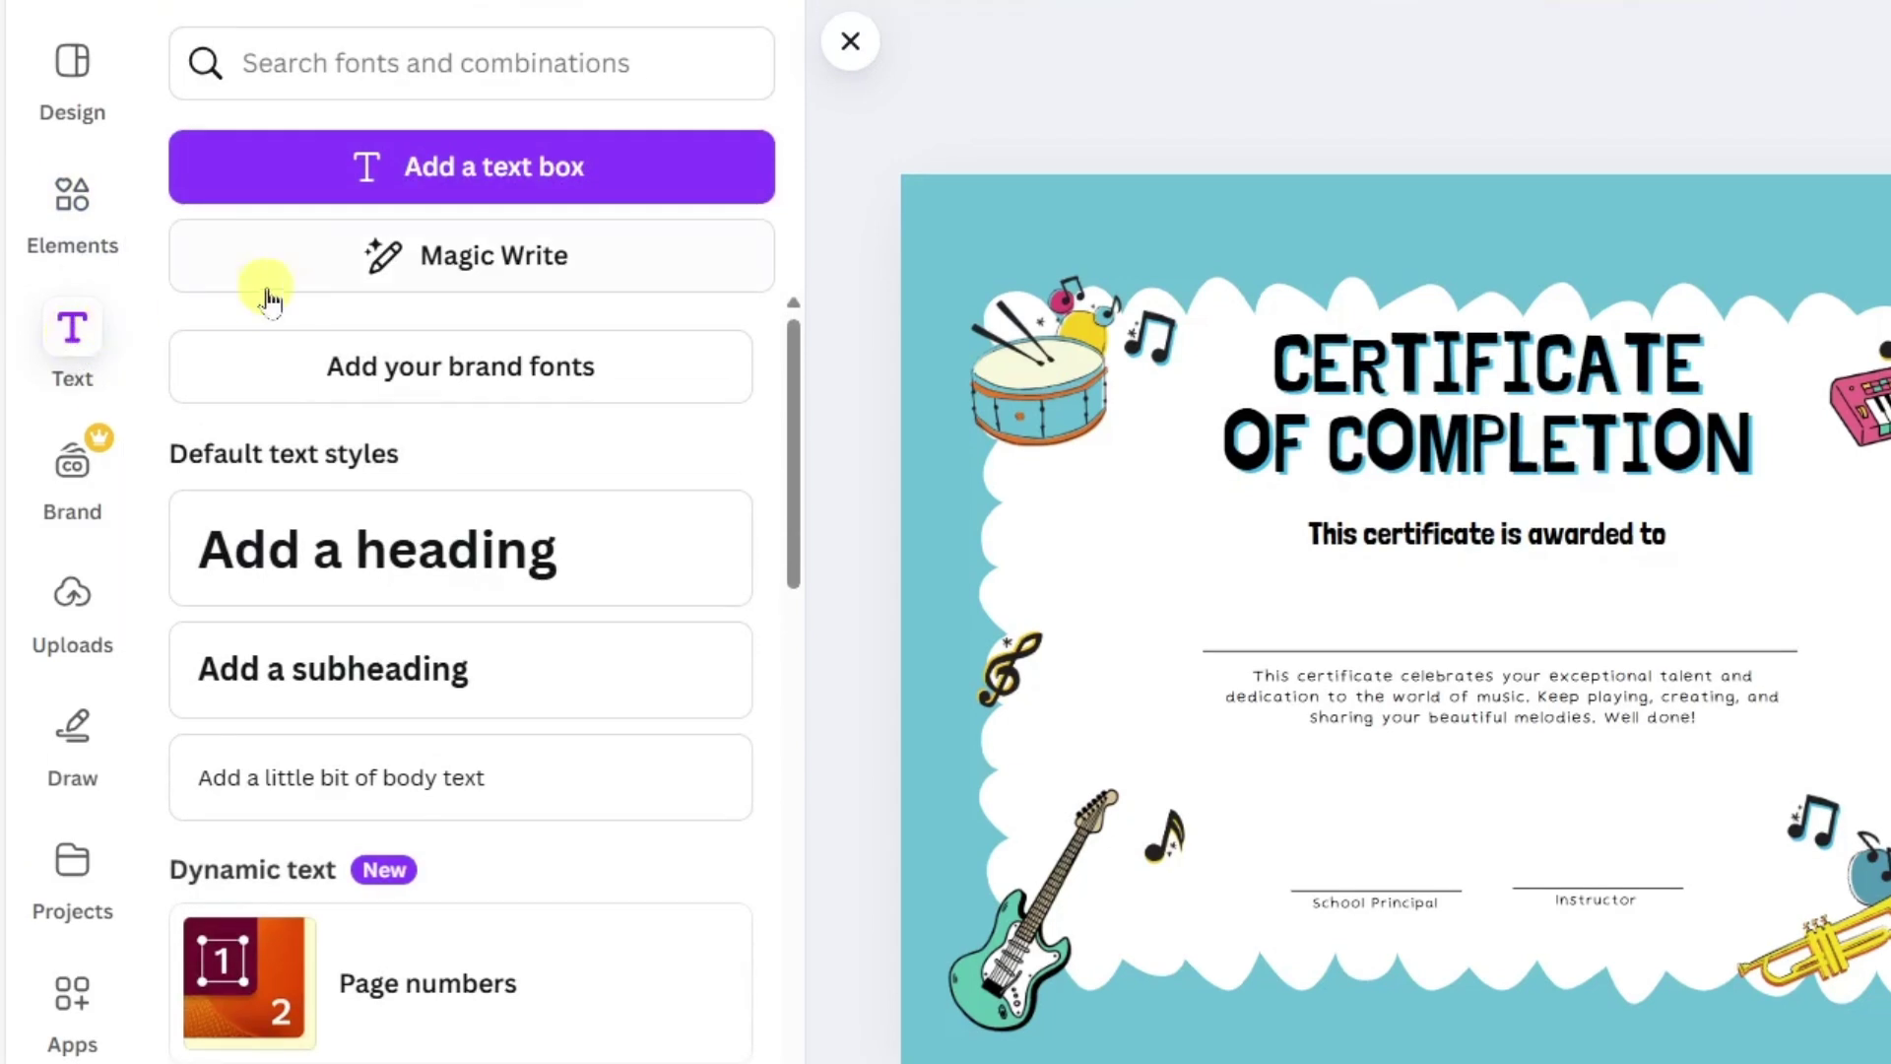
left_click(545, 187)
type("Brian Sense")
left_click(1526, 640)
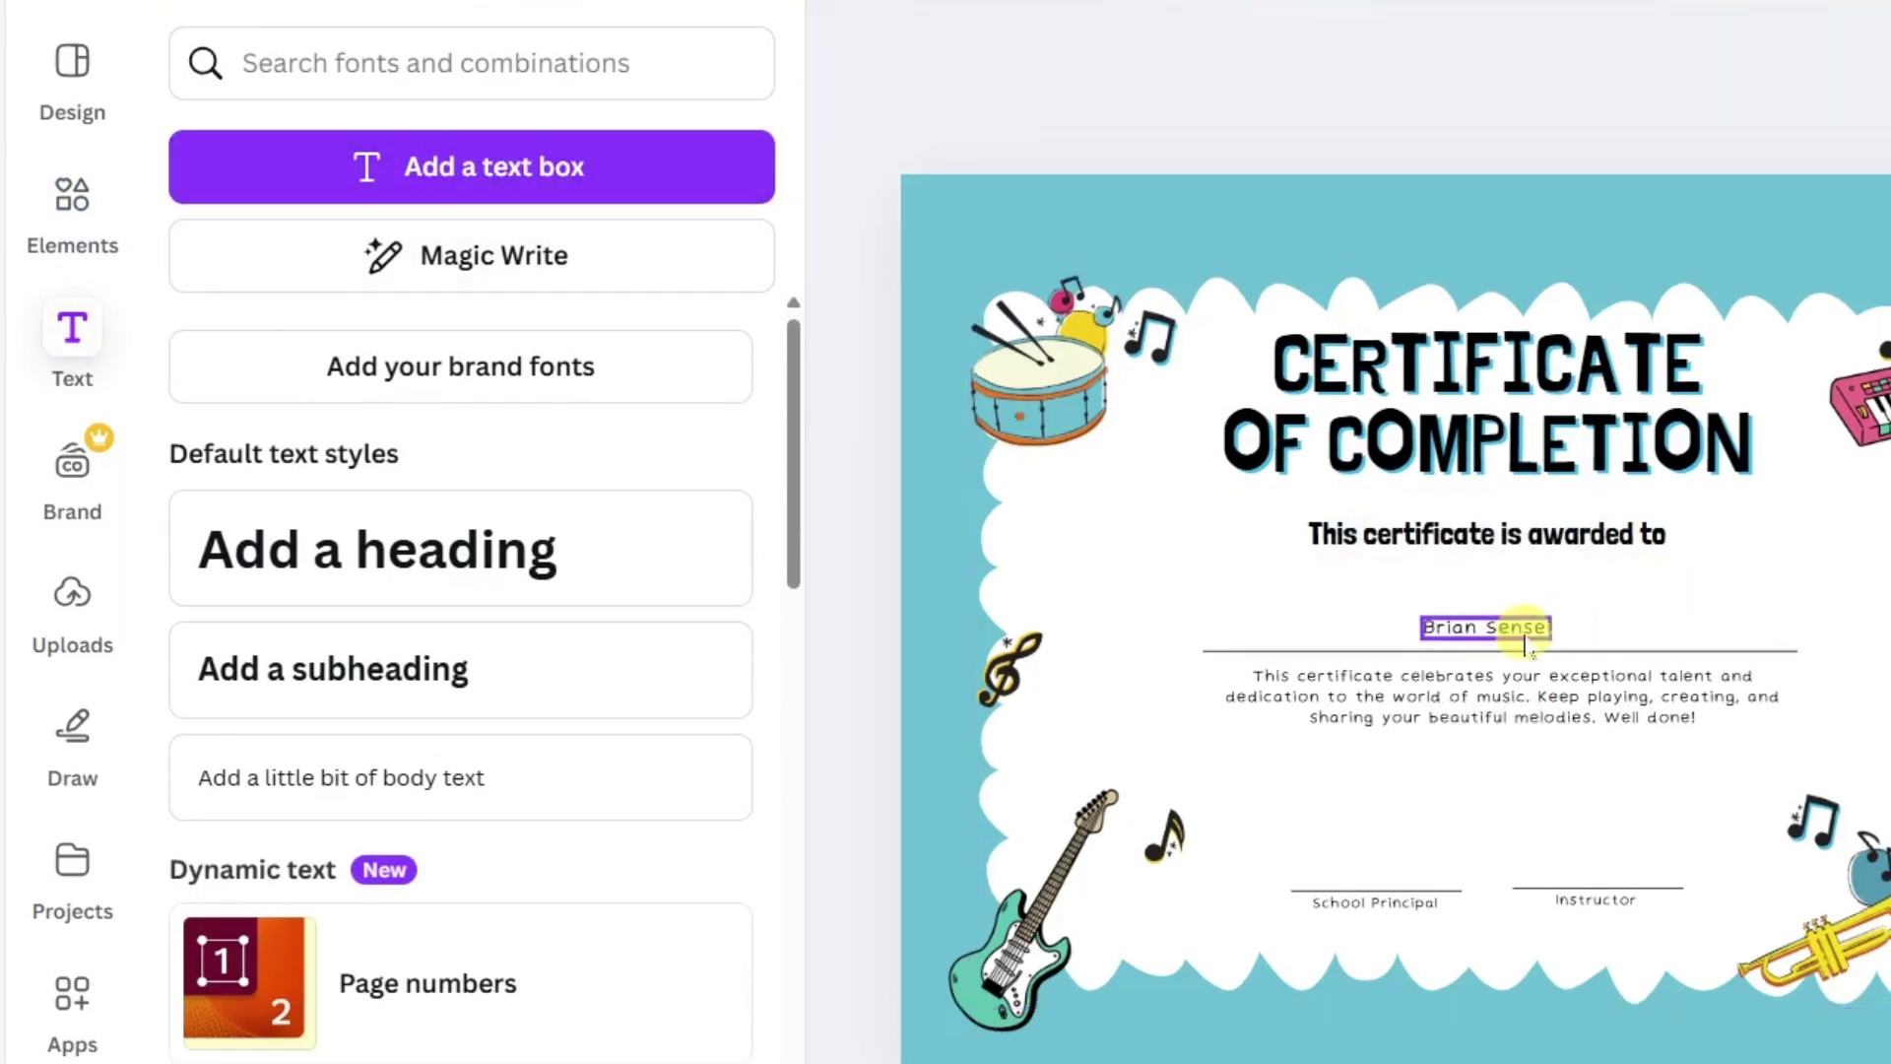
left_click_drag(1526, 640, 1407, 875)
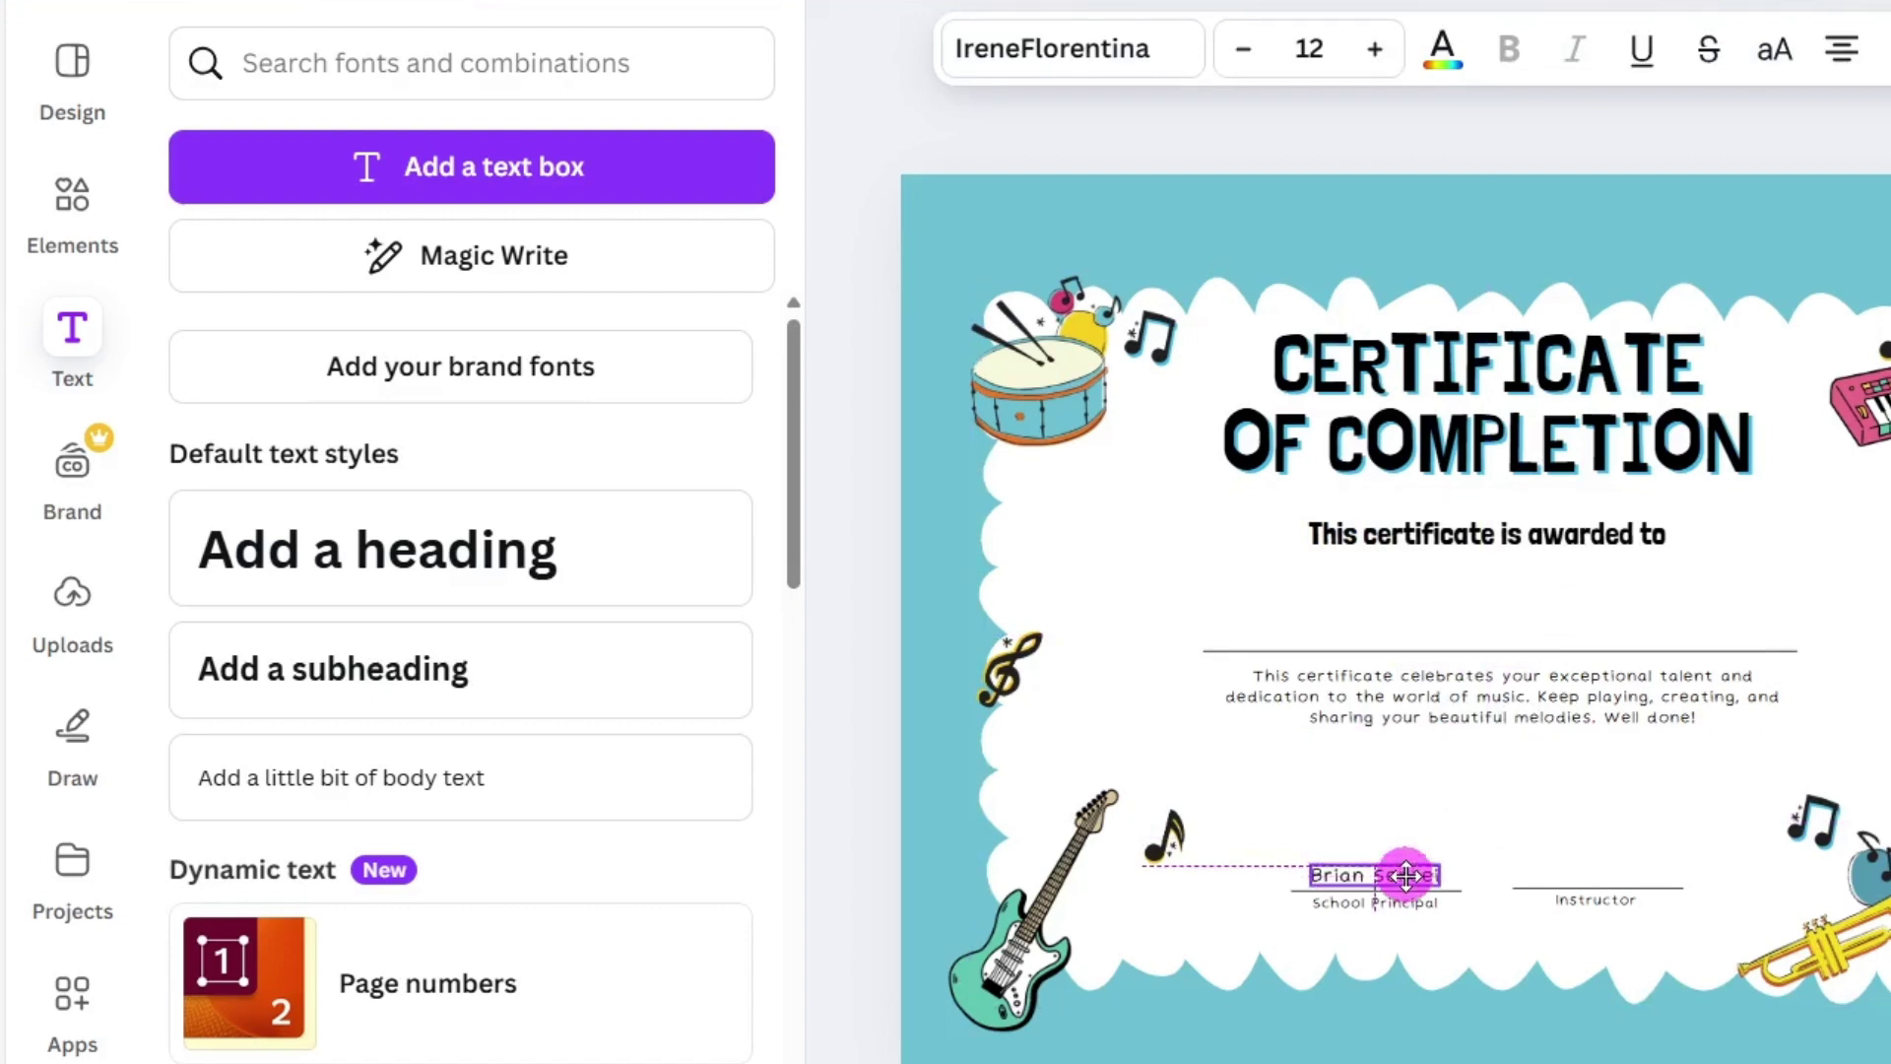
left_click(1373, 61)
left_click(1372, 61)
left_click(1372, 61)
left_click(1373, 61)
left_click(1372, 61)
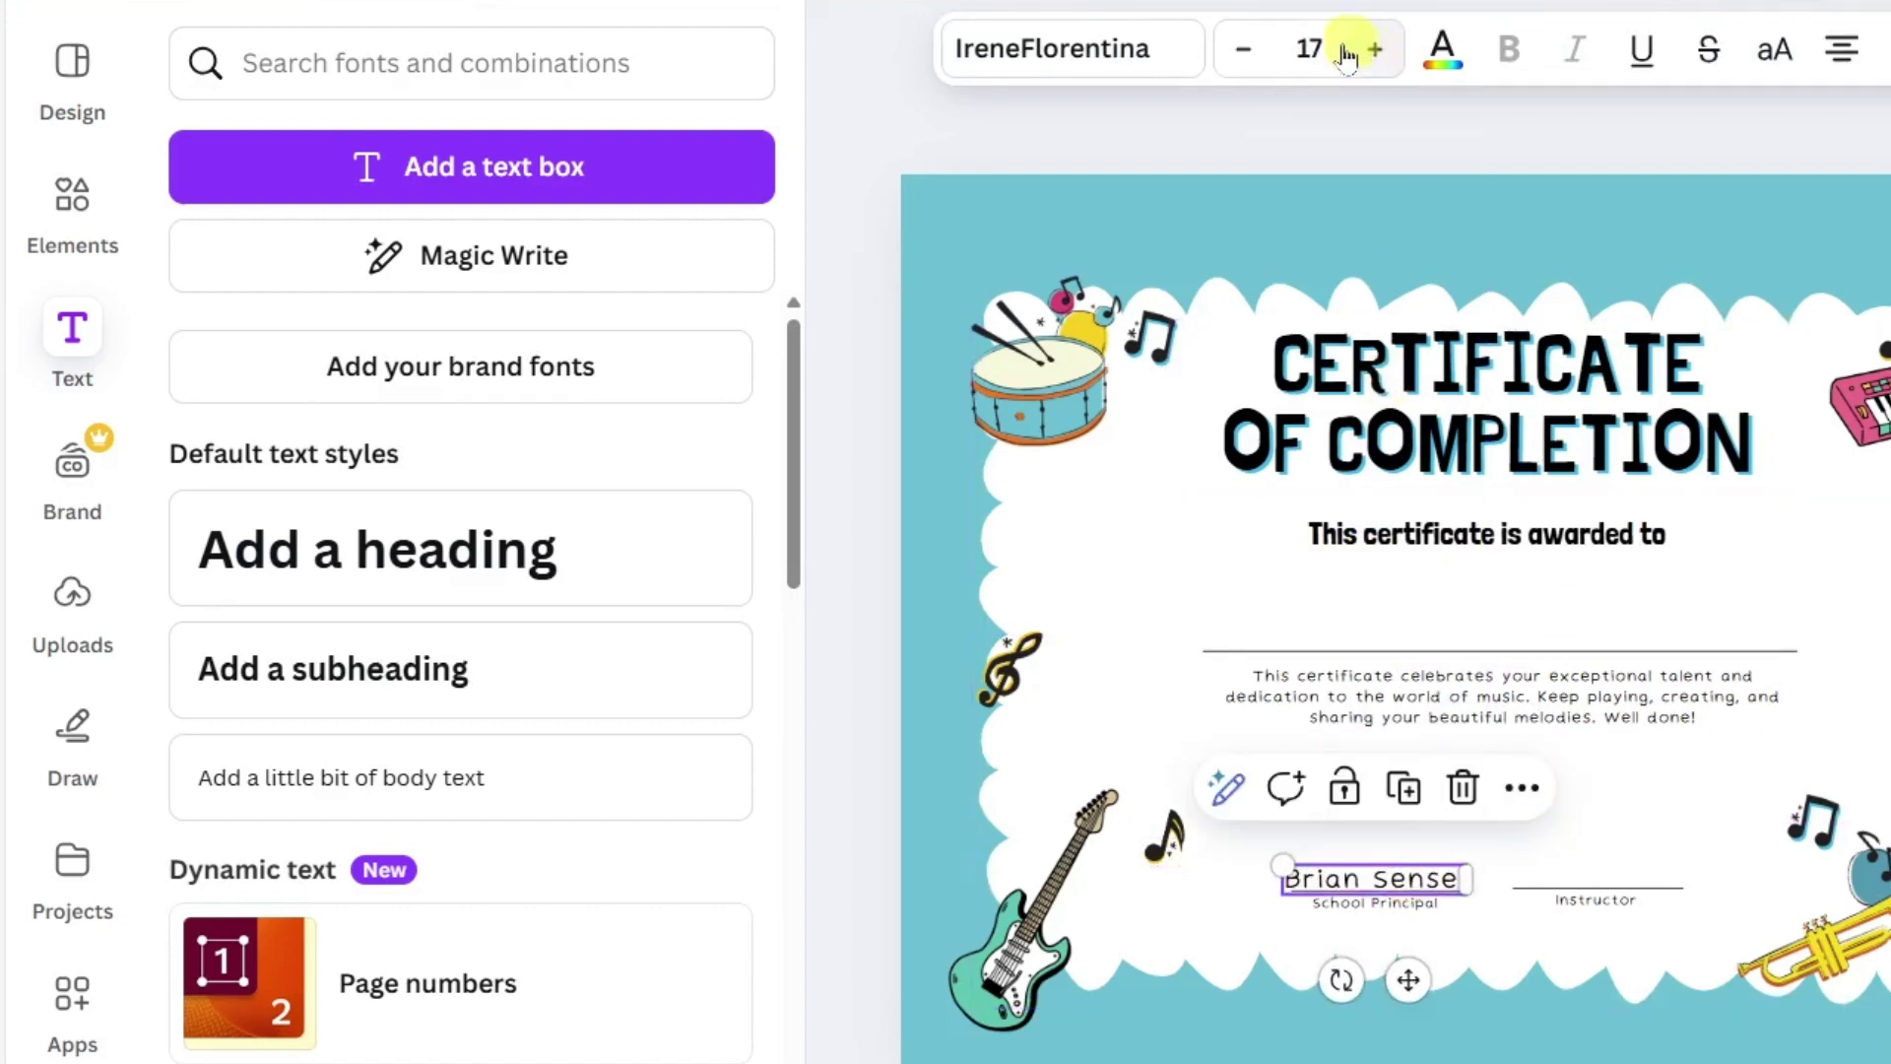
left_click(1135, 52)
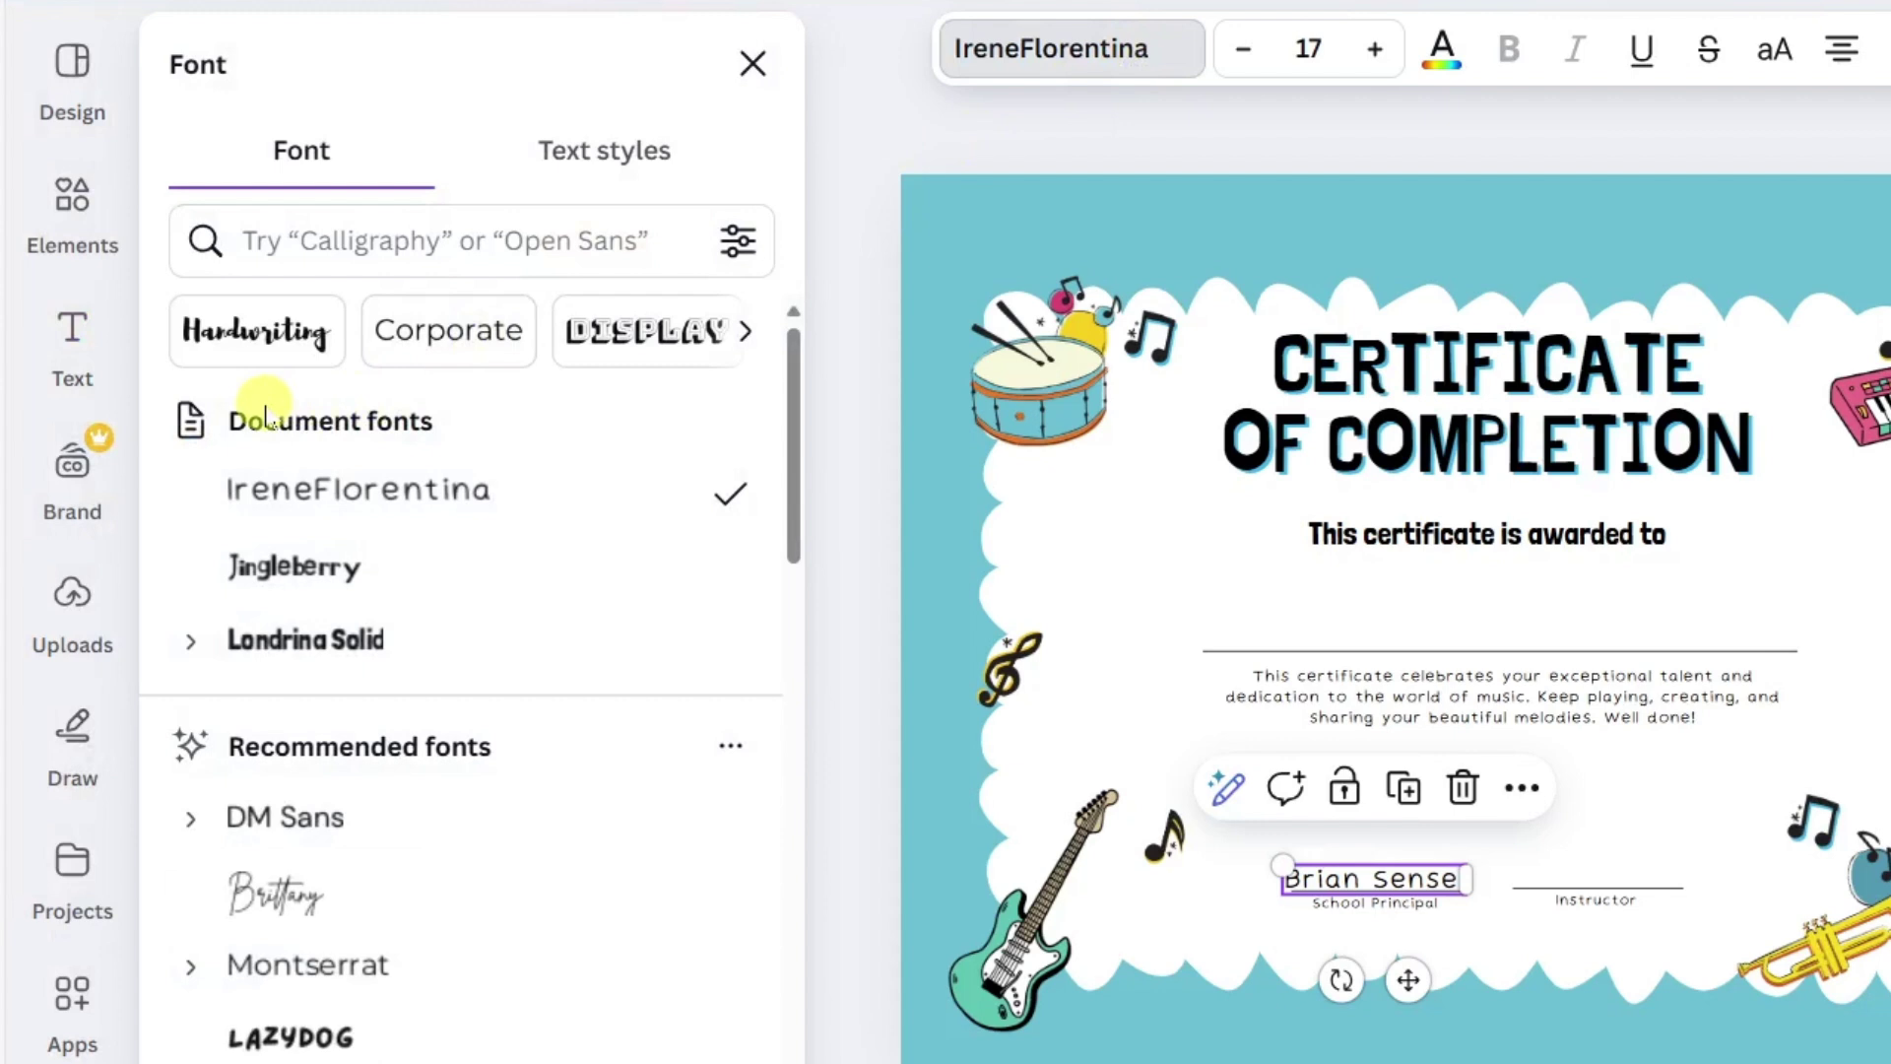
Set the principal's signature in Alex Brush handwriting at size 26, sitting above its line.
left_click(300, 335)
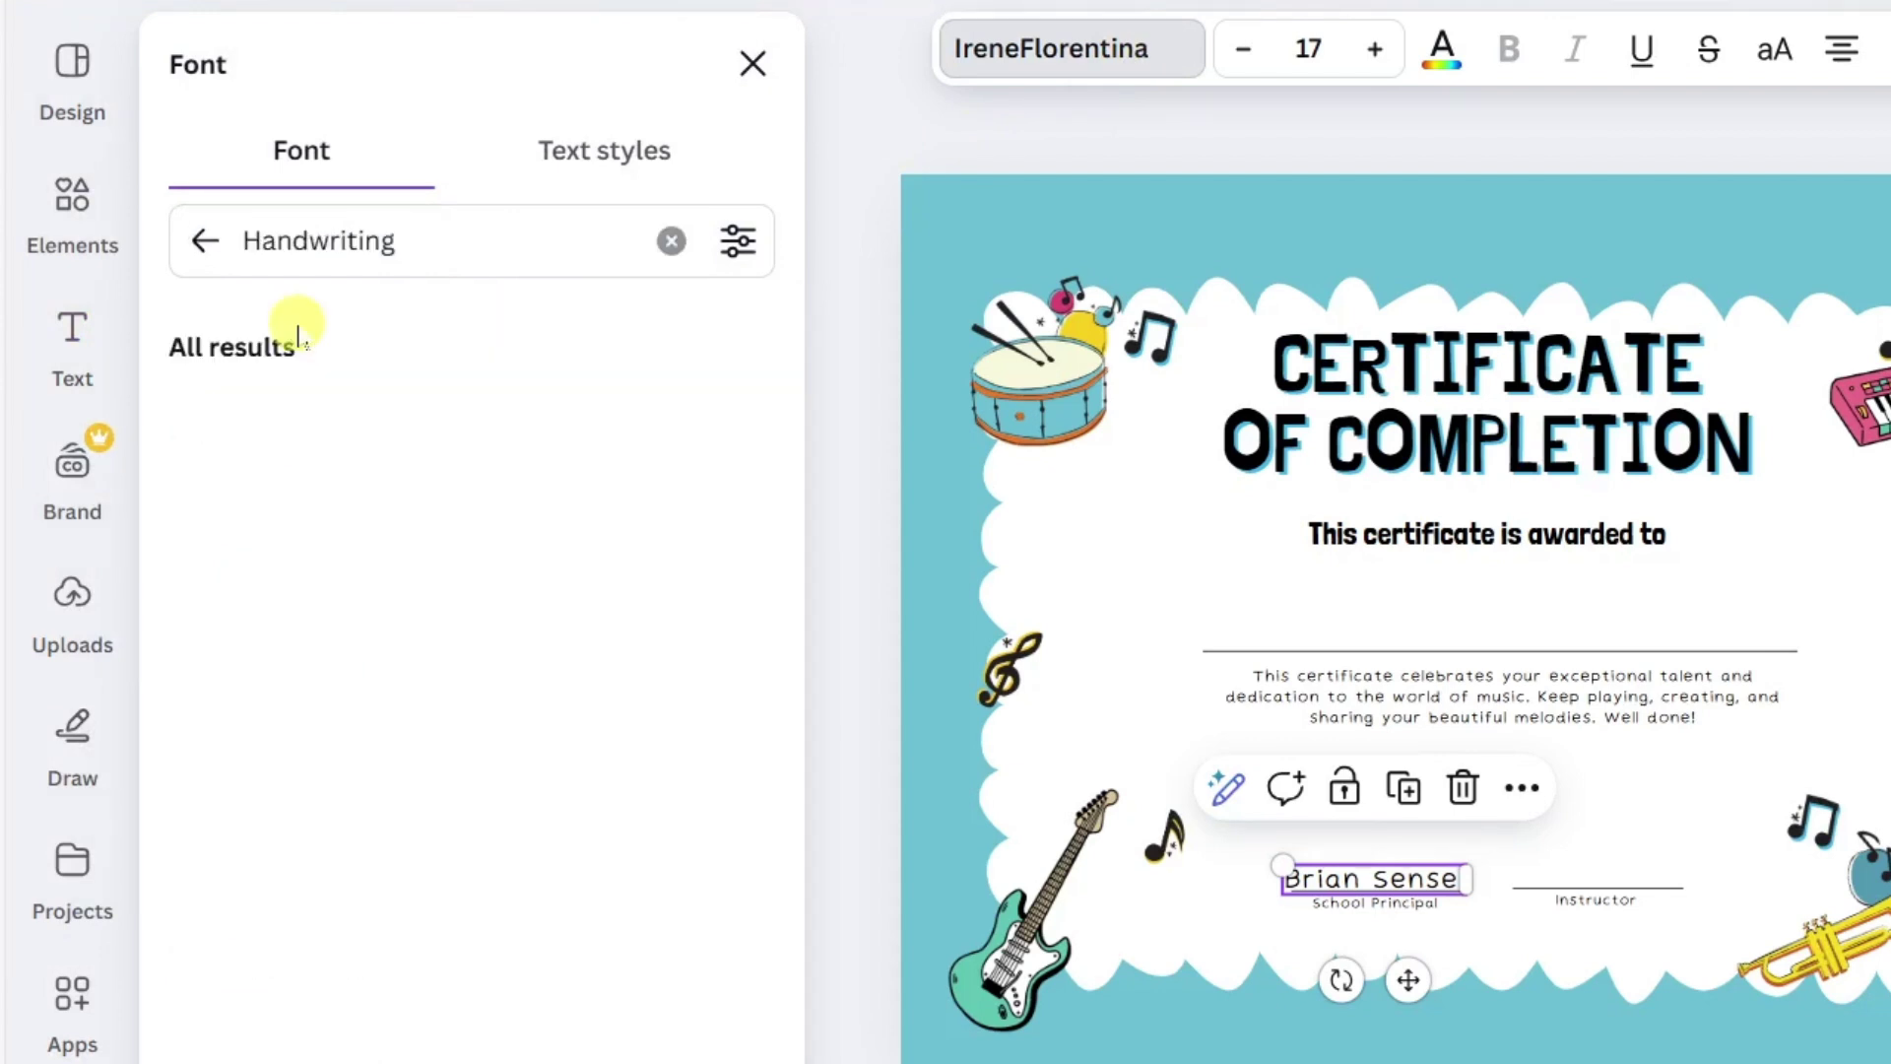
left_click_drag(788, 377, 798, 486)
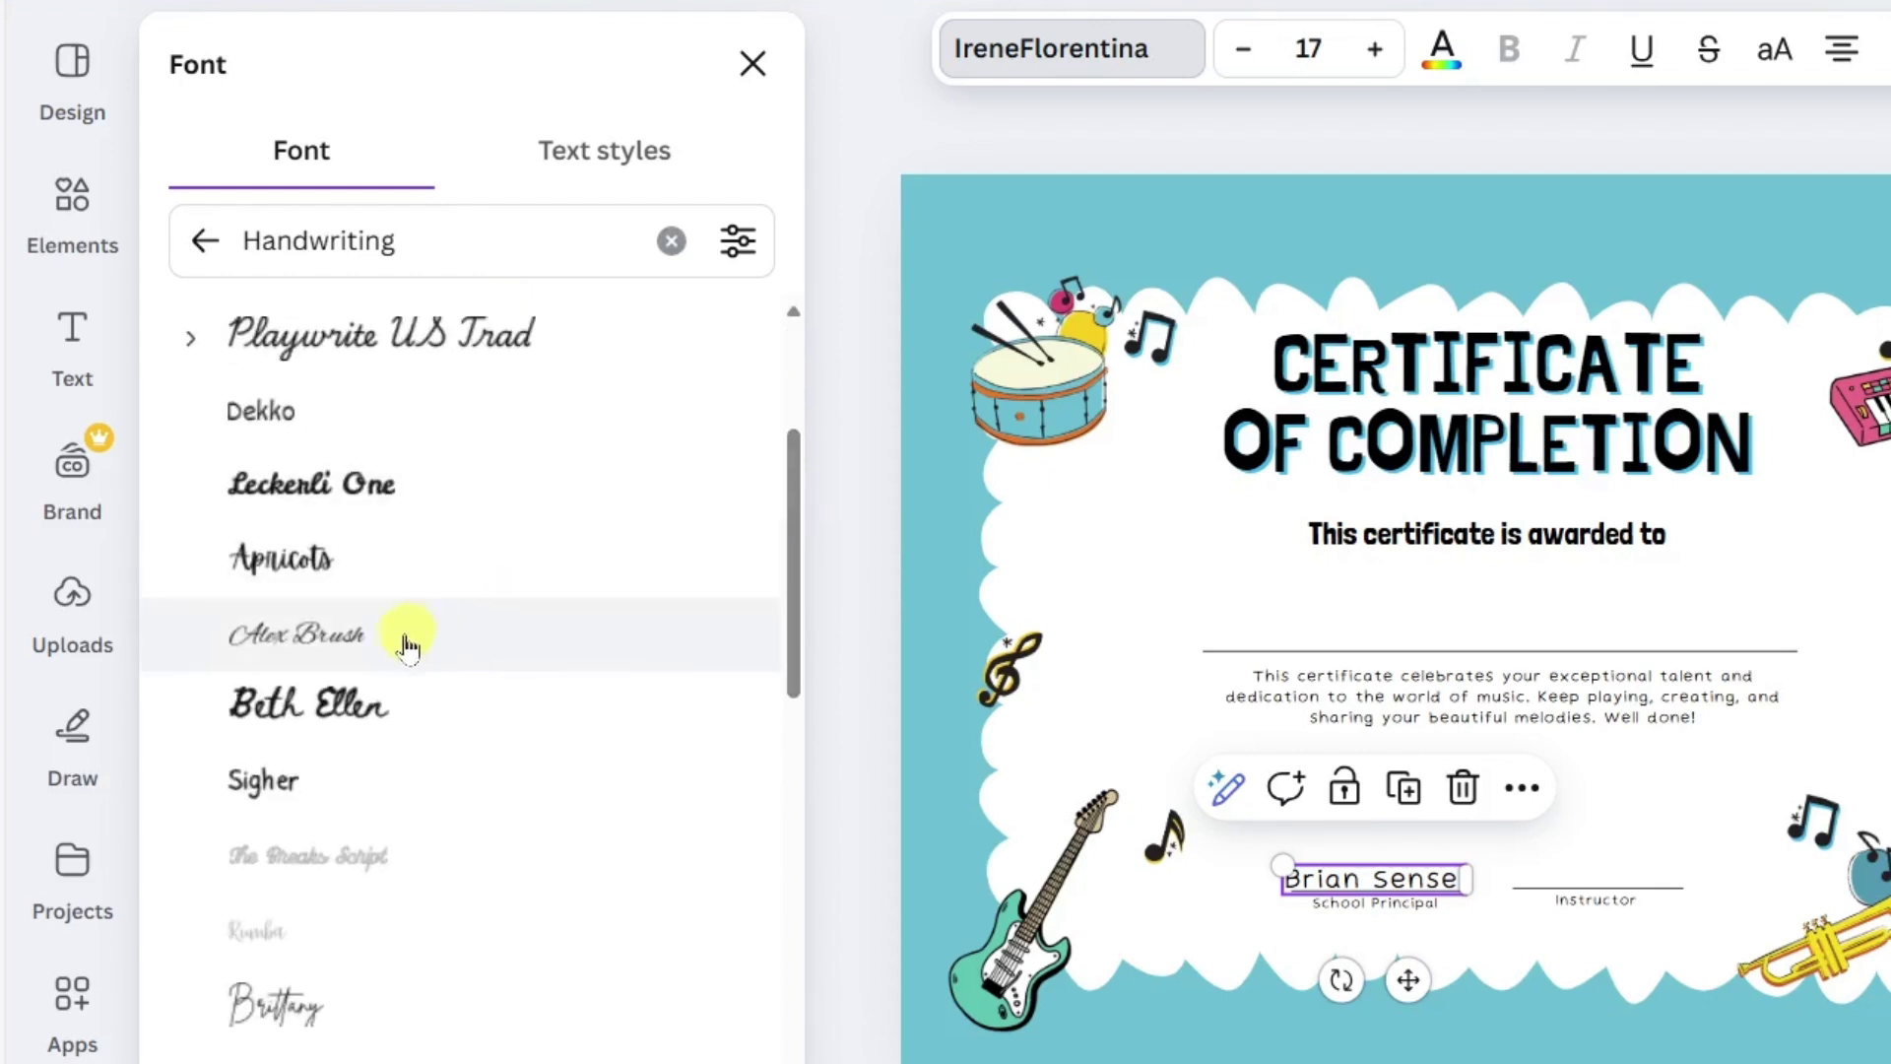
left_click(274, 648)
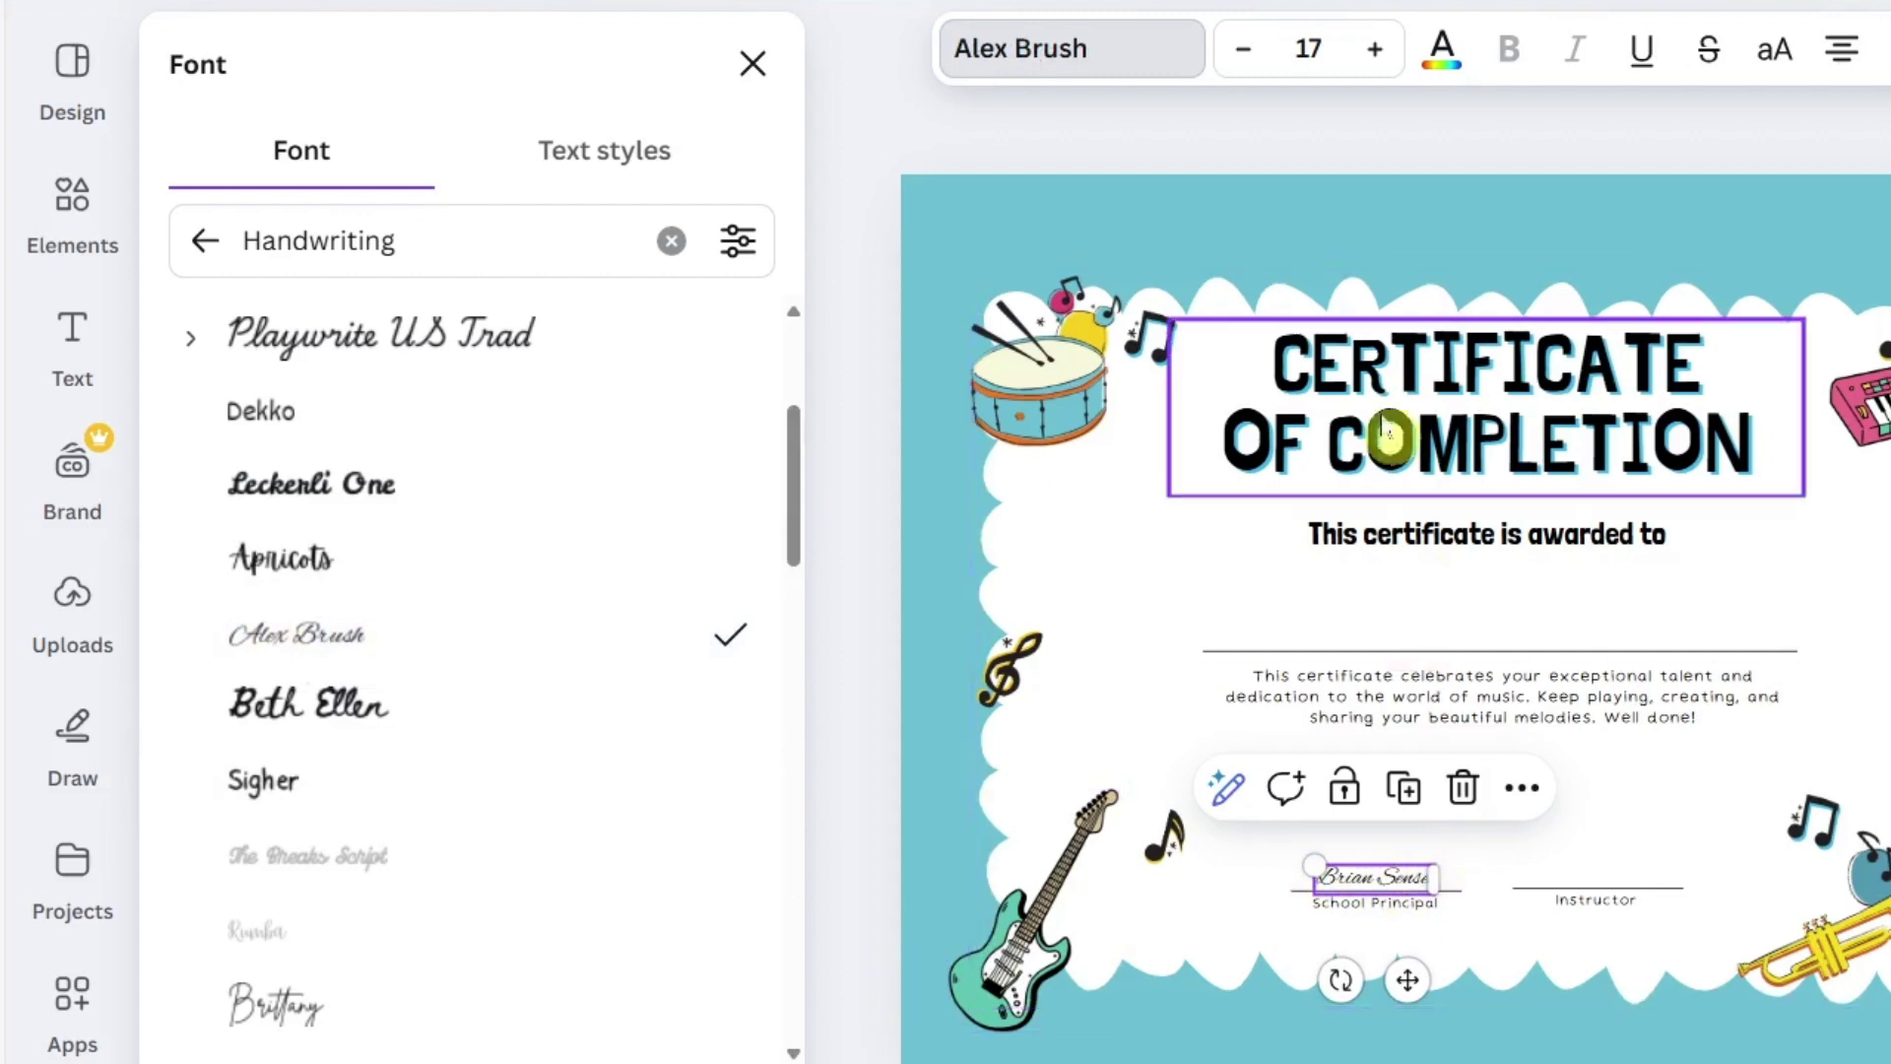
left_click(1384, 51)
left_click(1384, 52)
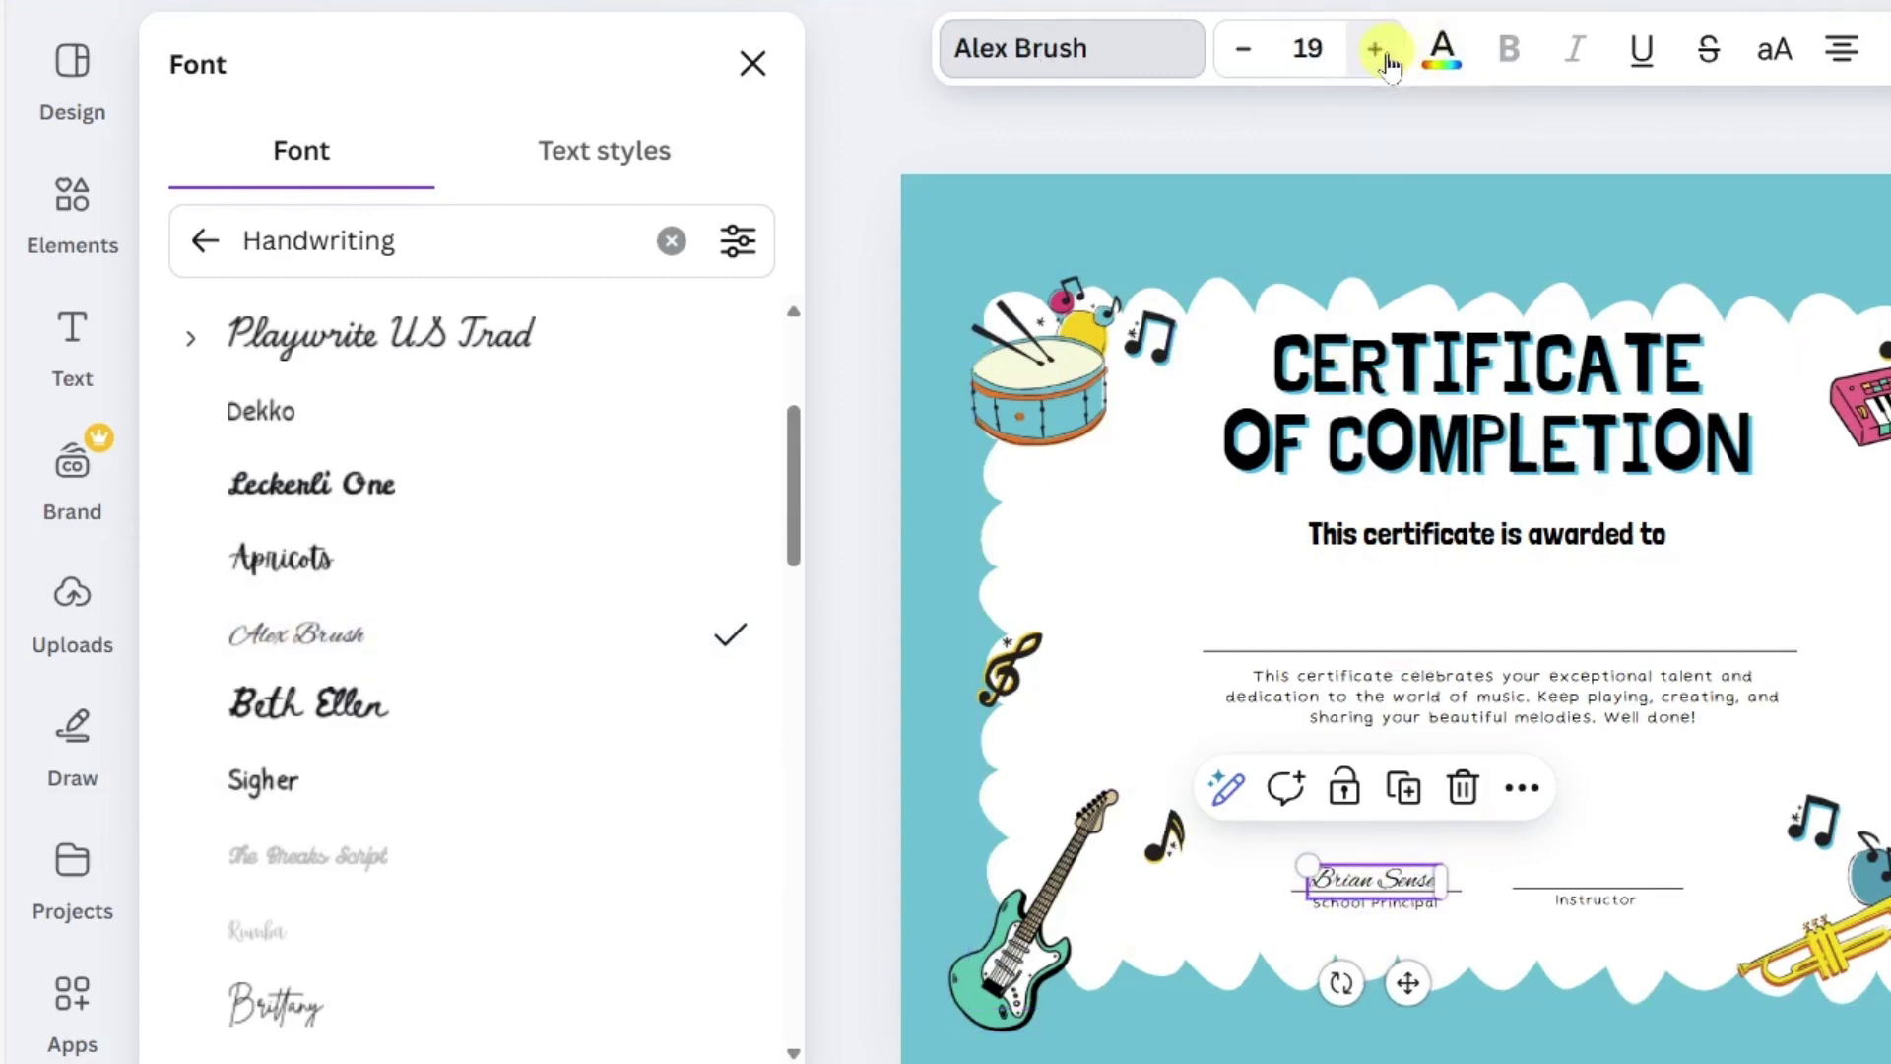
double_click(1384, 51)
double_click(1384, 51)
double_click(1384, 51)
left_click(1384, 51)
left_click(1392, 882)
left_click_drag(1399, 898, 1397, 883)
key("Escape")
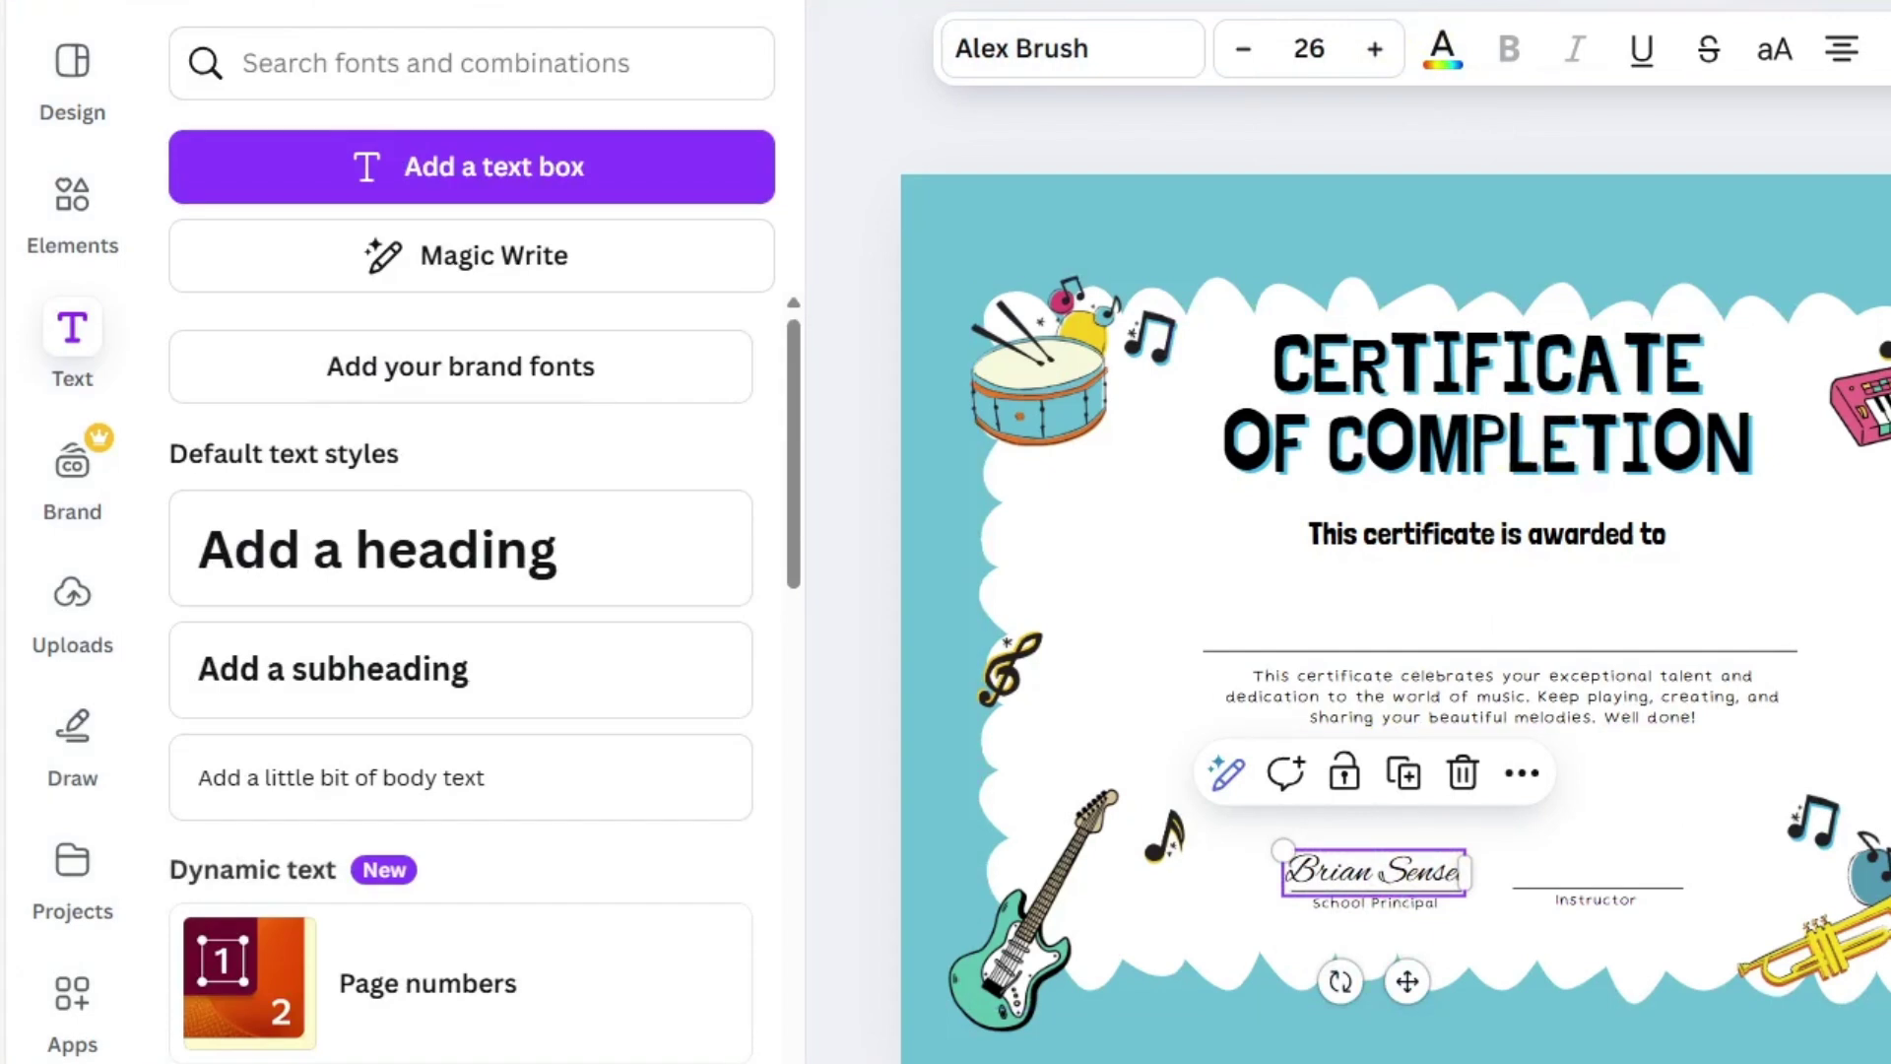
key("Escape")
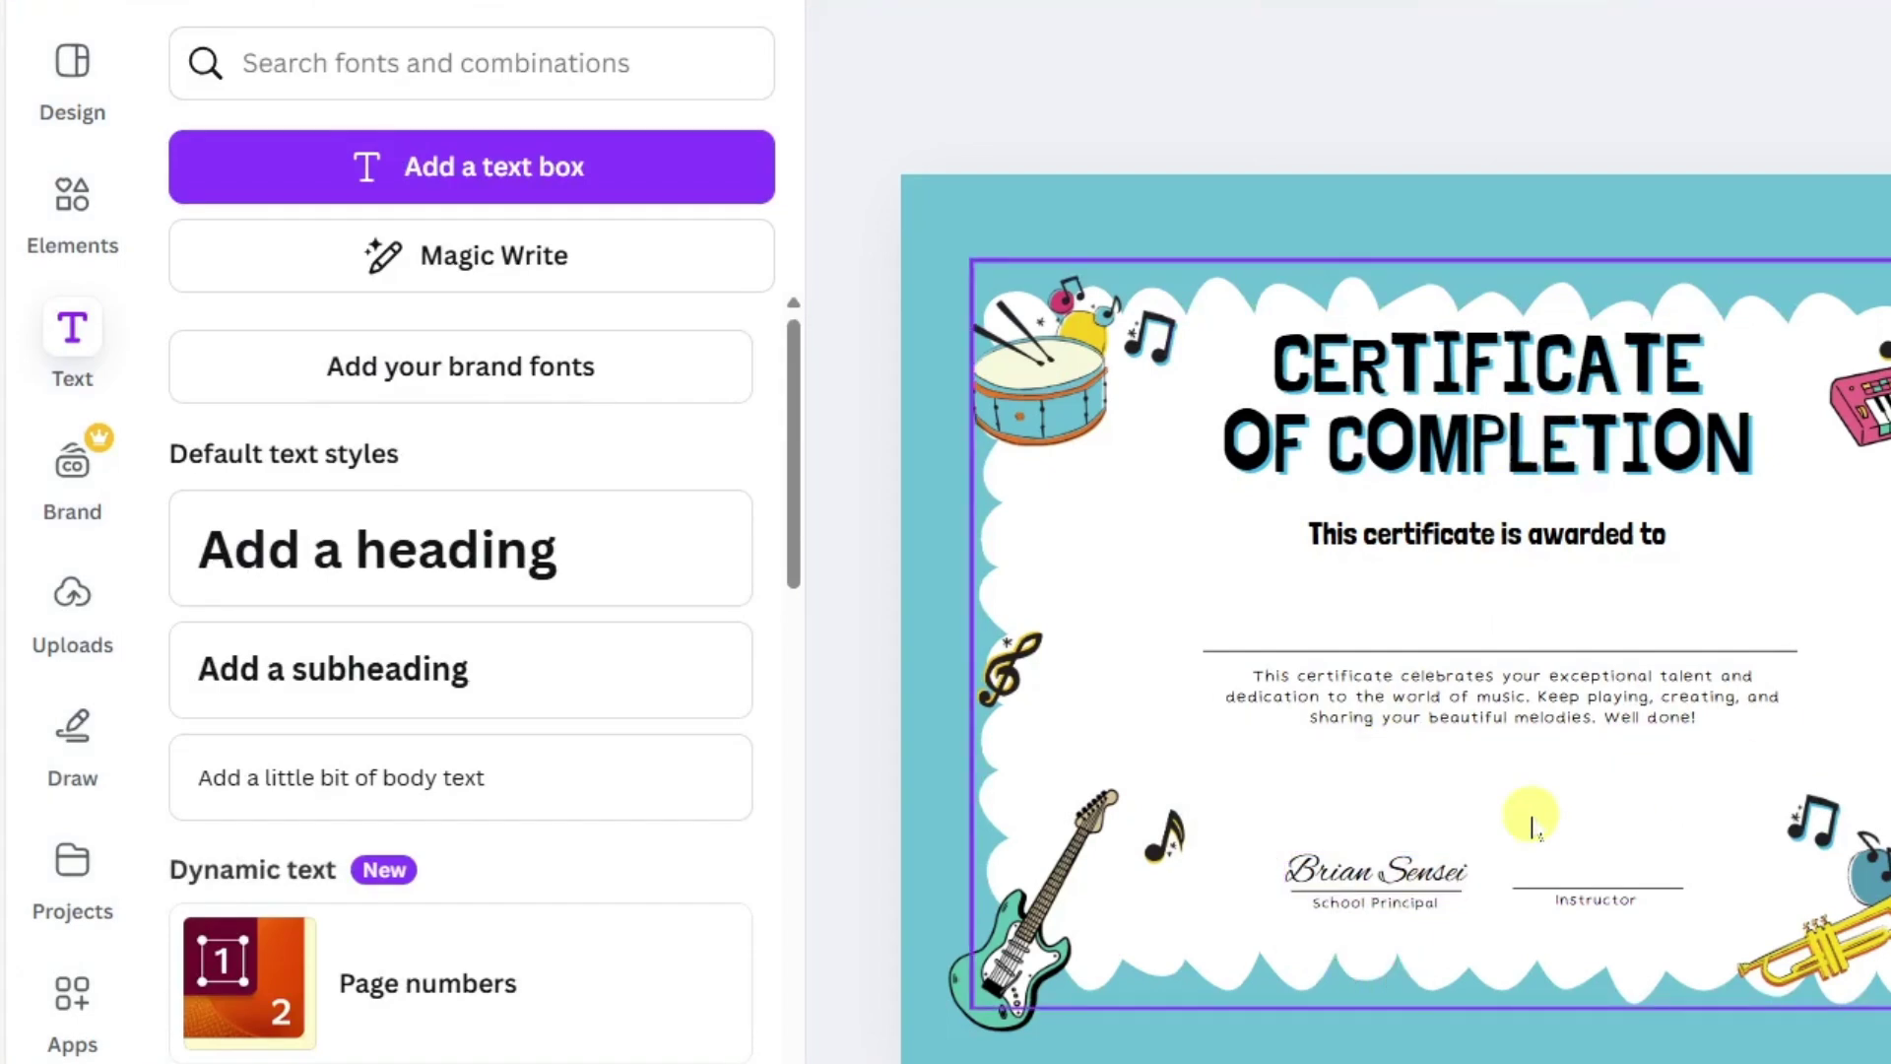
Copy and paste the Alex Brush signature, allowing clipboard access, and move the copy onto the Instructor line.
left_click(1425, 873)
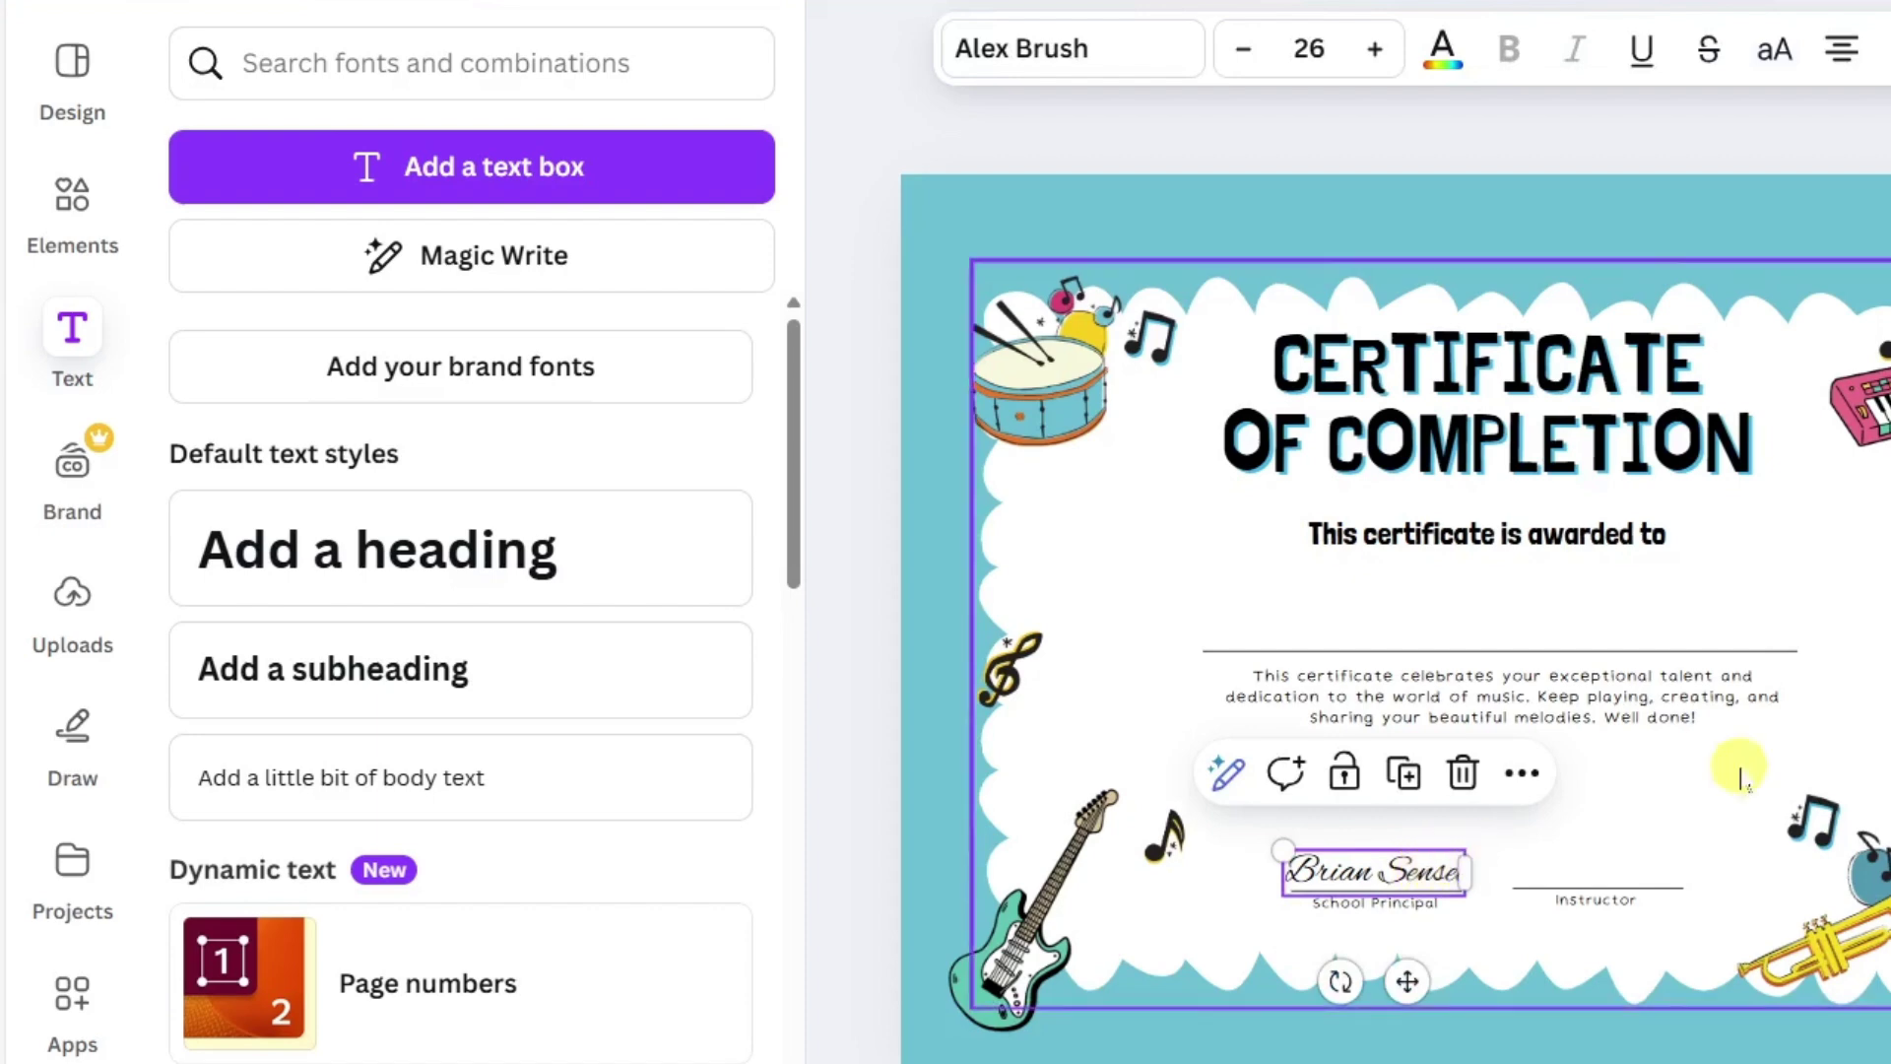
left_click(1522, 773)
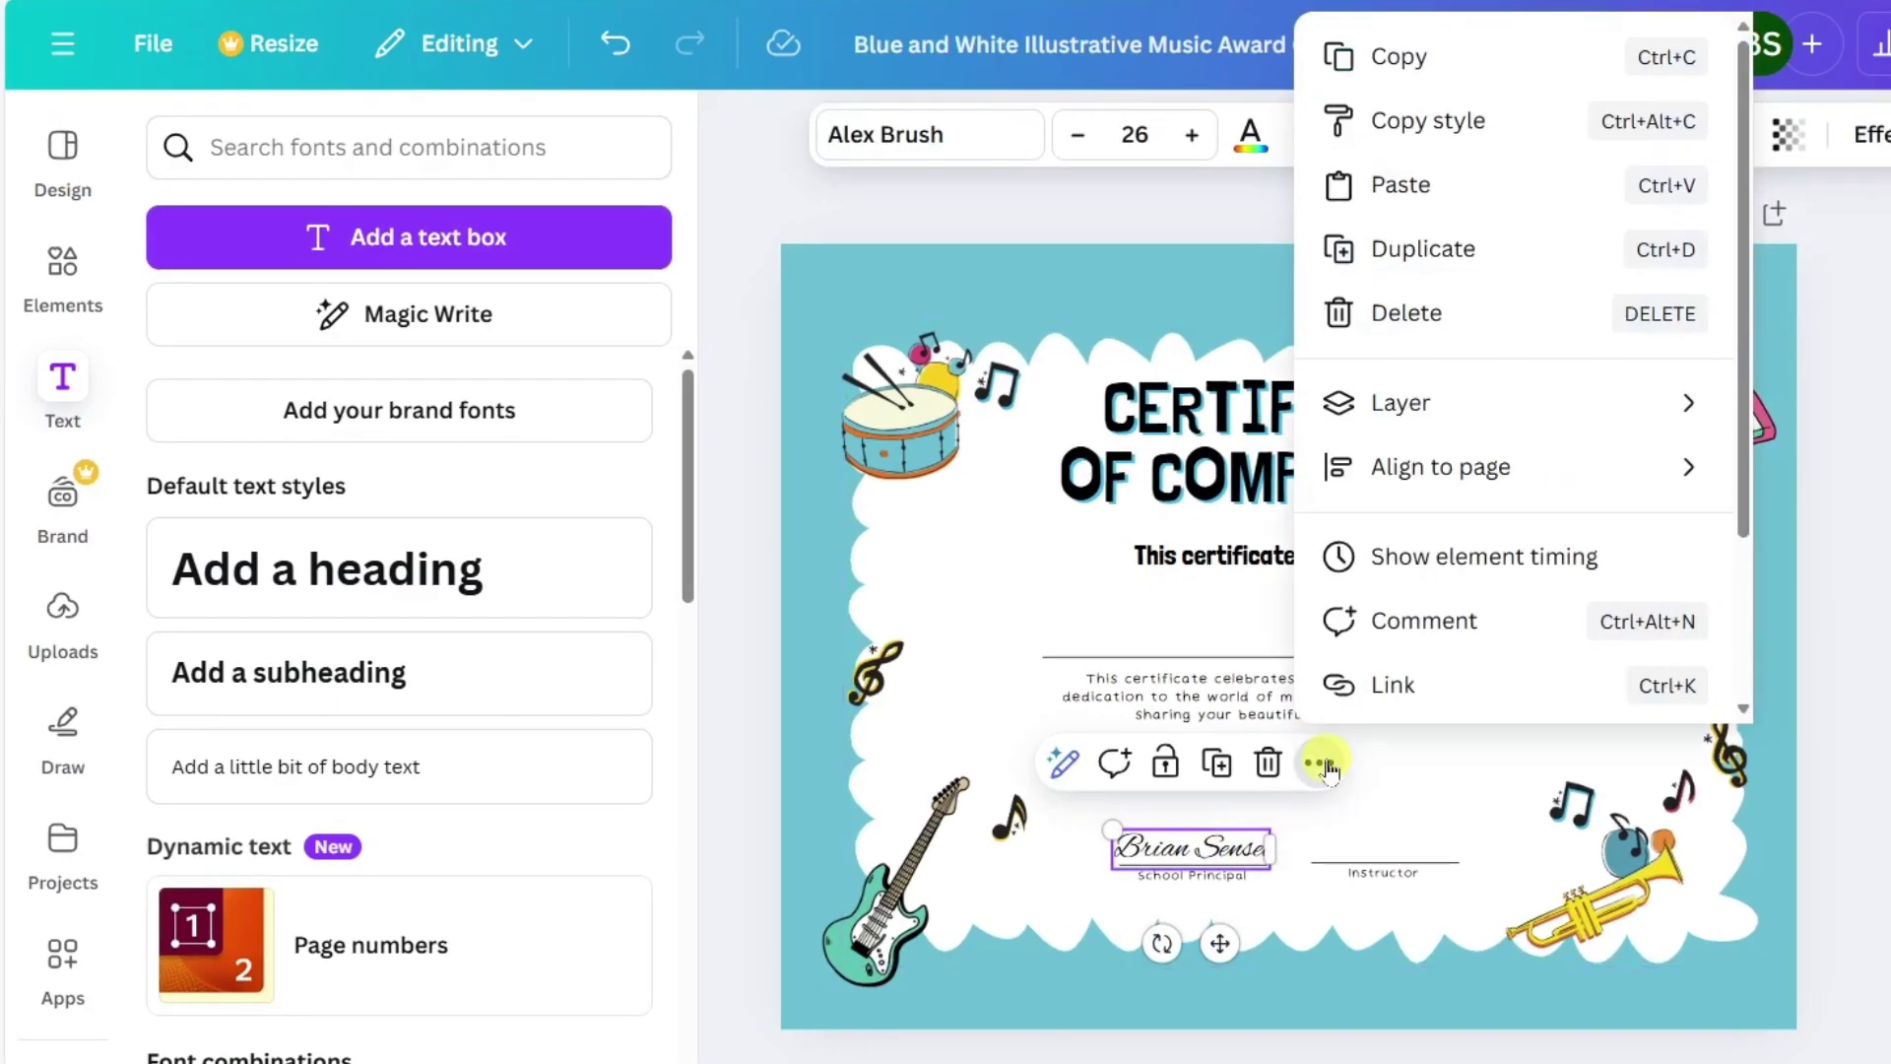
left_click(1409, 59)
left_click(1320, 764)
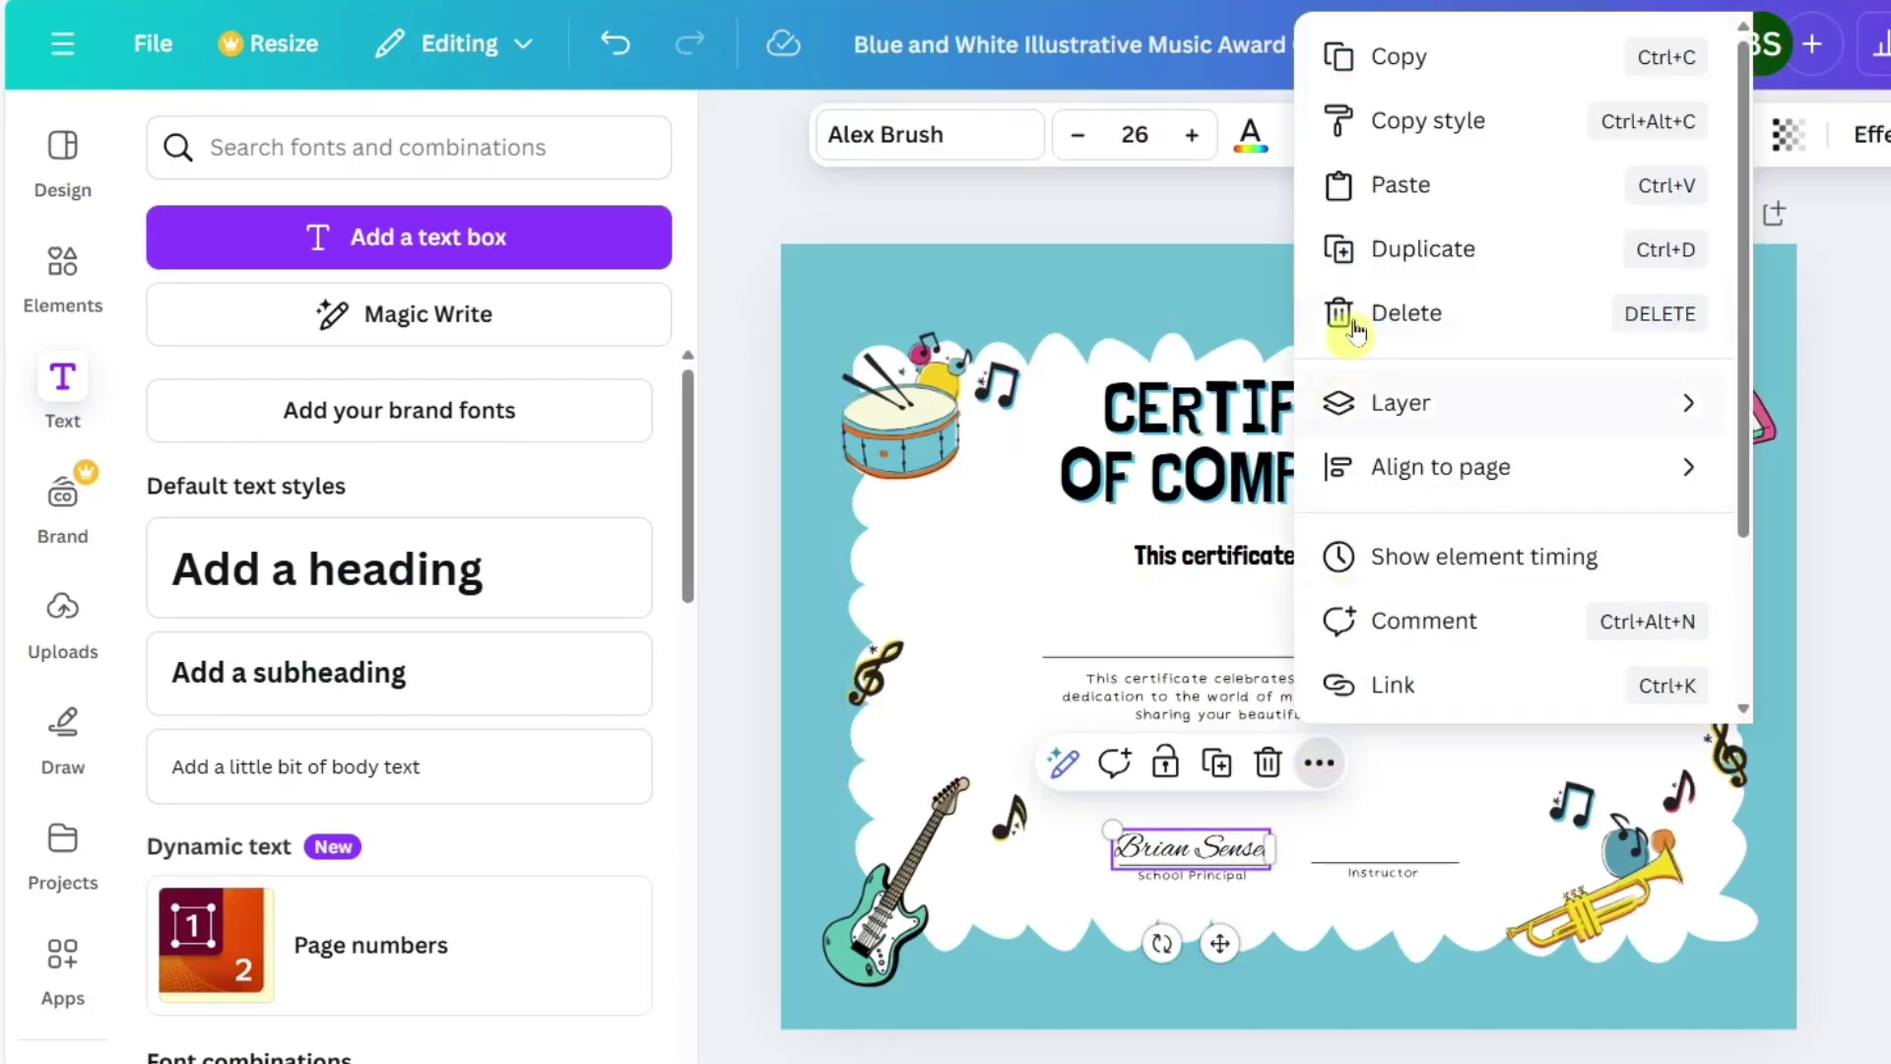
left_click(1399, 185)
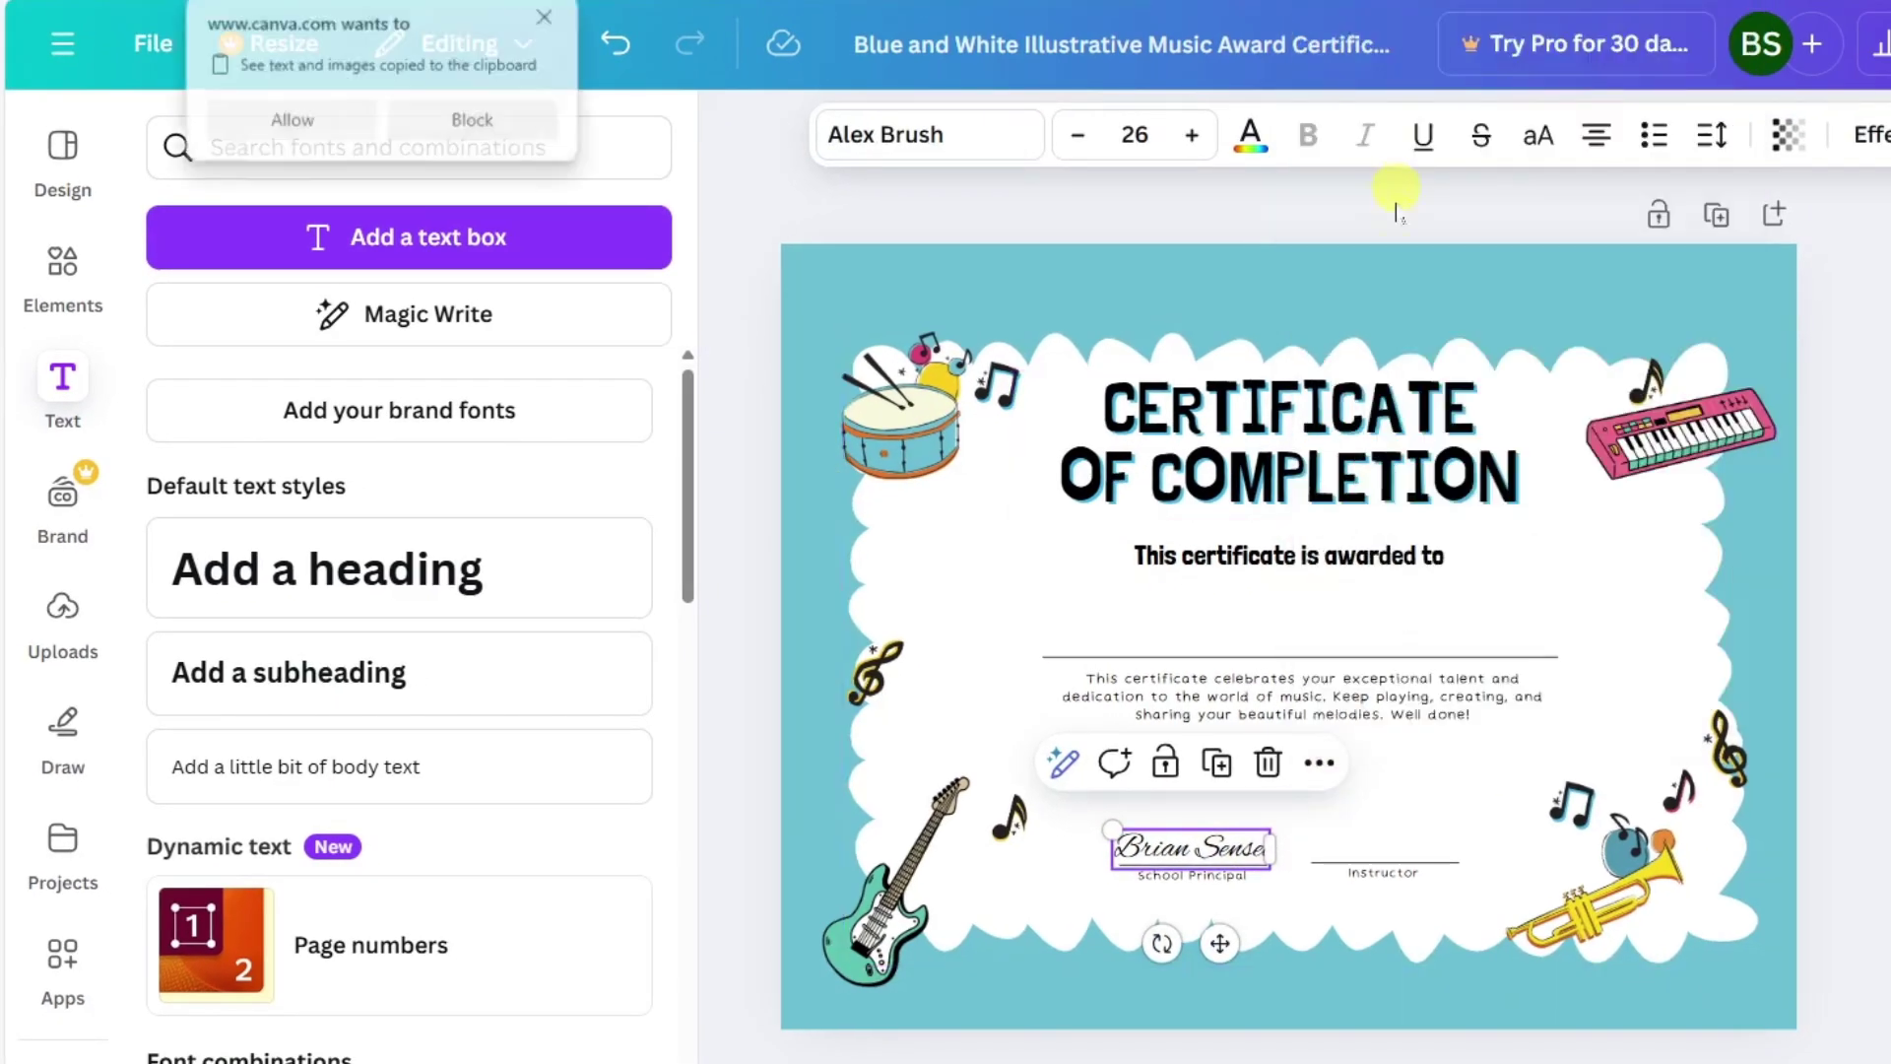
left_click(339, 122)
left_click_drag(1231, 849, 1422, 853)
Change the Instructor signature to another musician's name set in the Brittany handwriting font.
double_click(1419, 858)
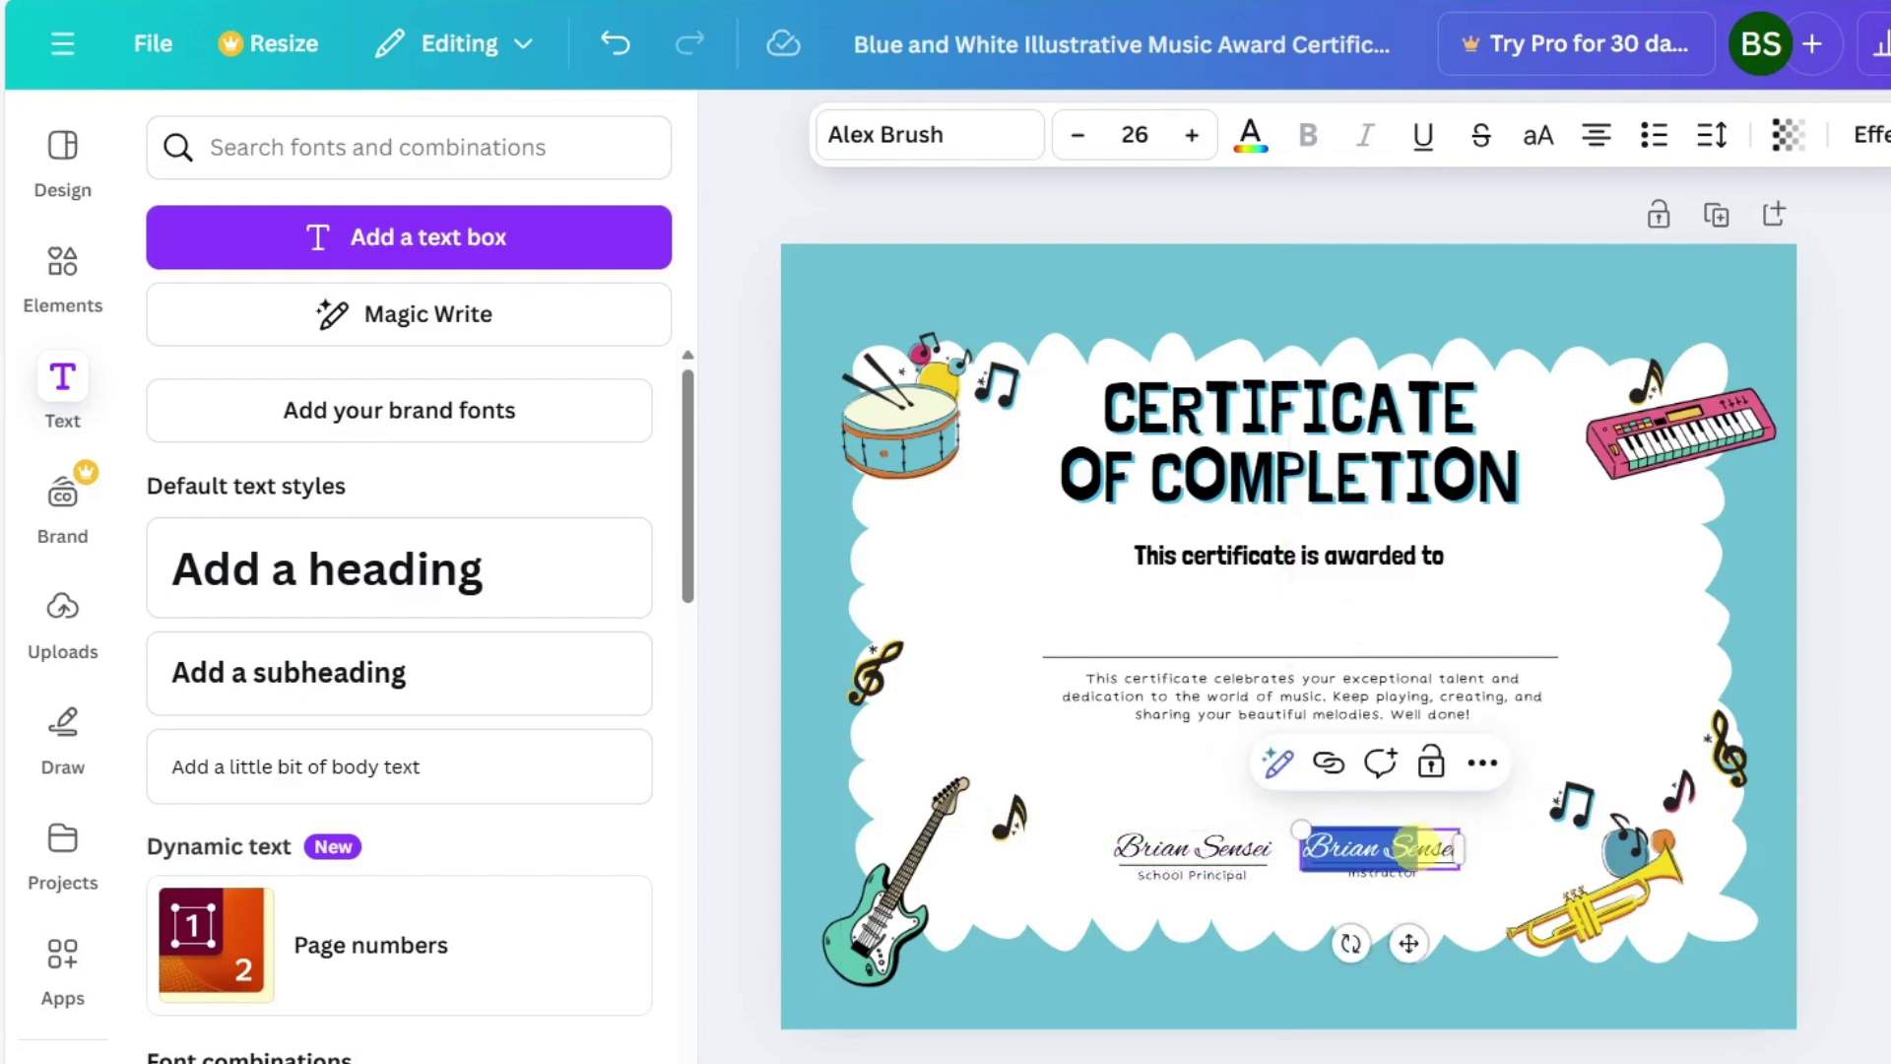
type("Mick Jagger")
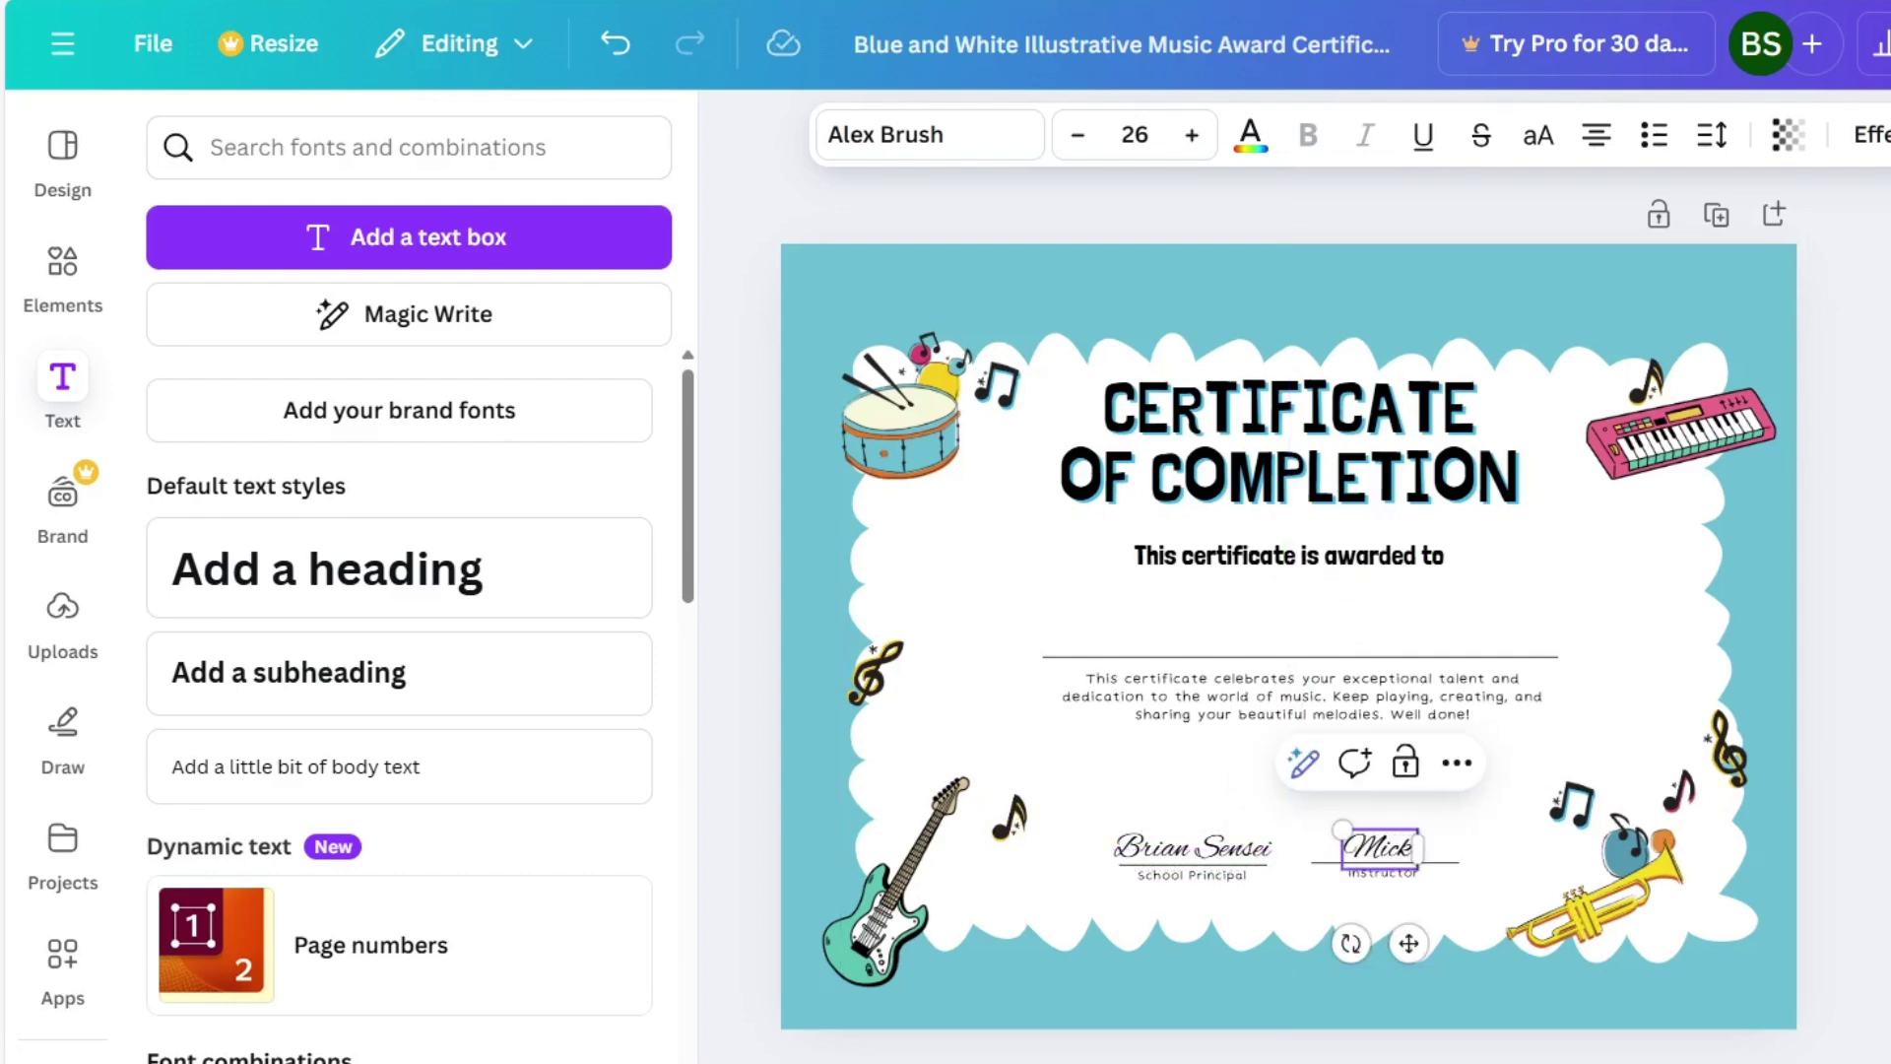
left_click(1481, 867)
left_click(1448, 851)
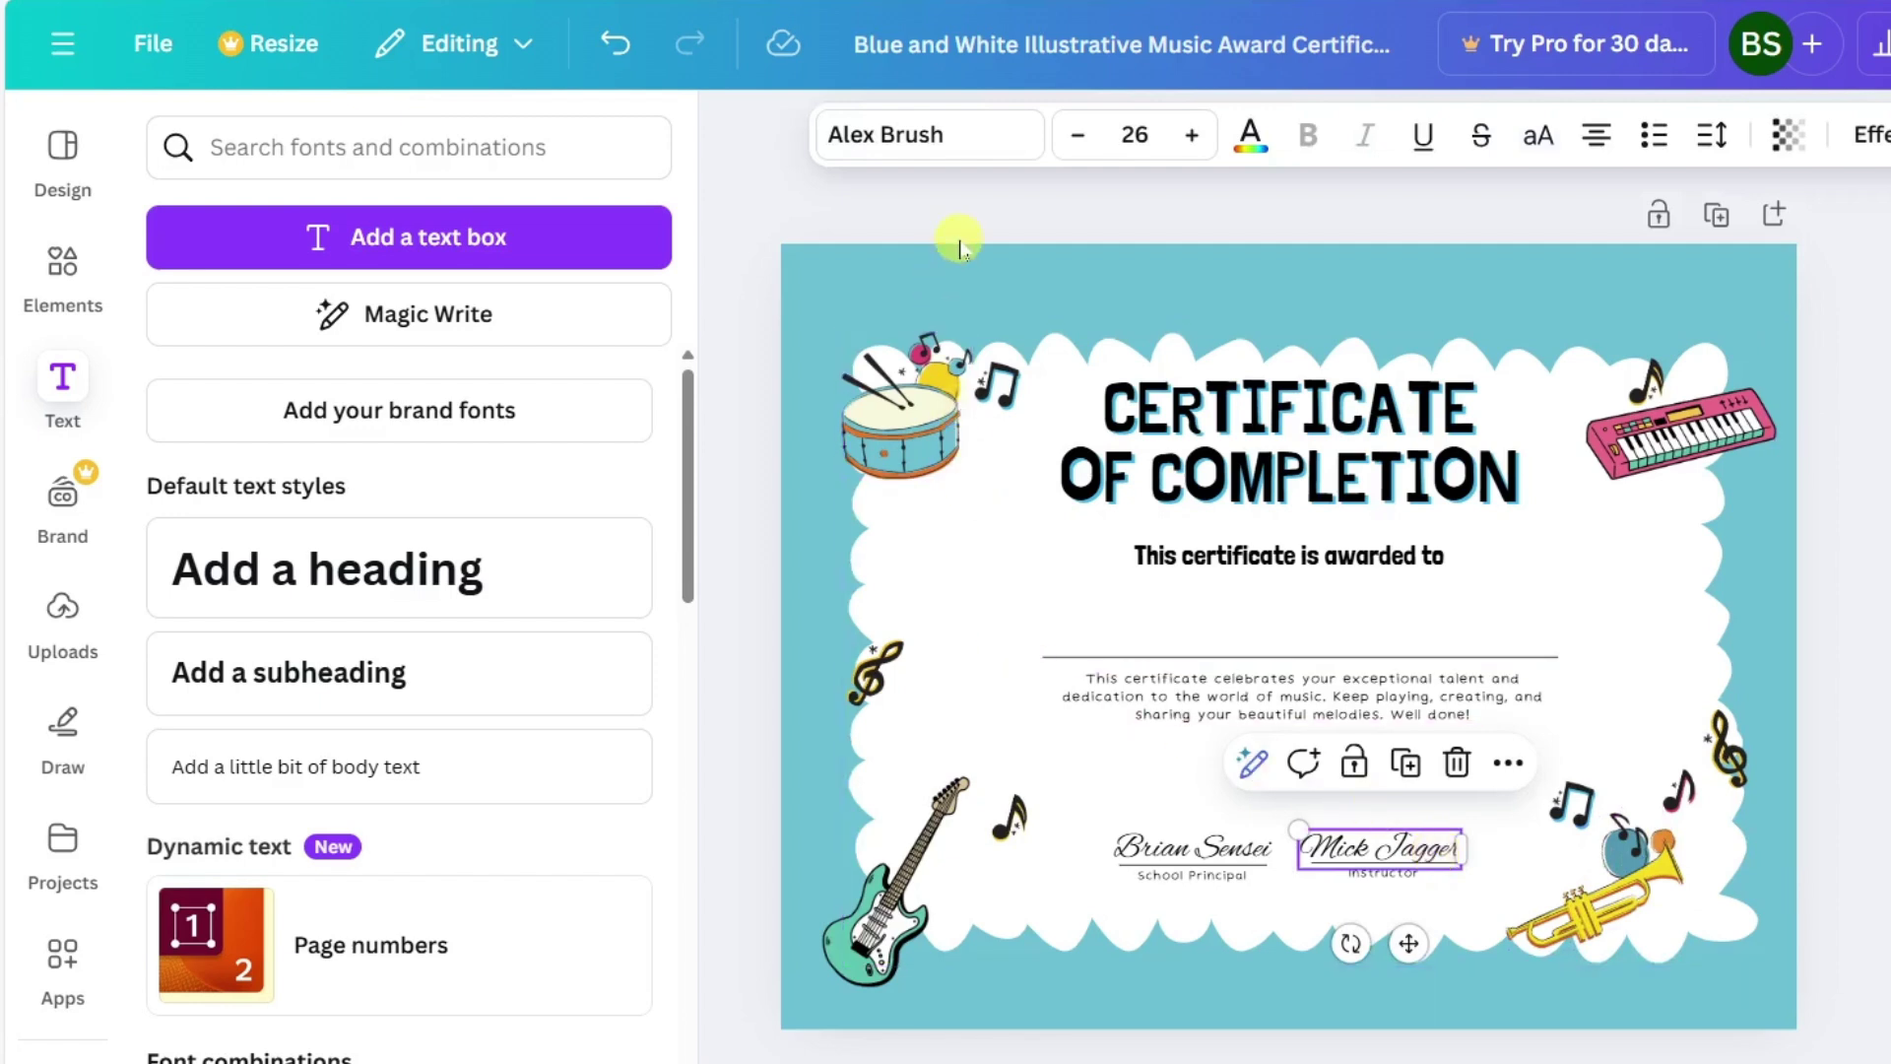
left_click(939, 137)
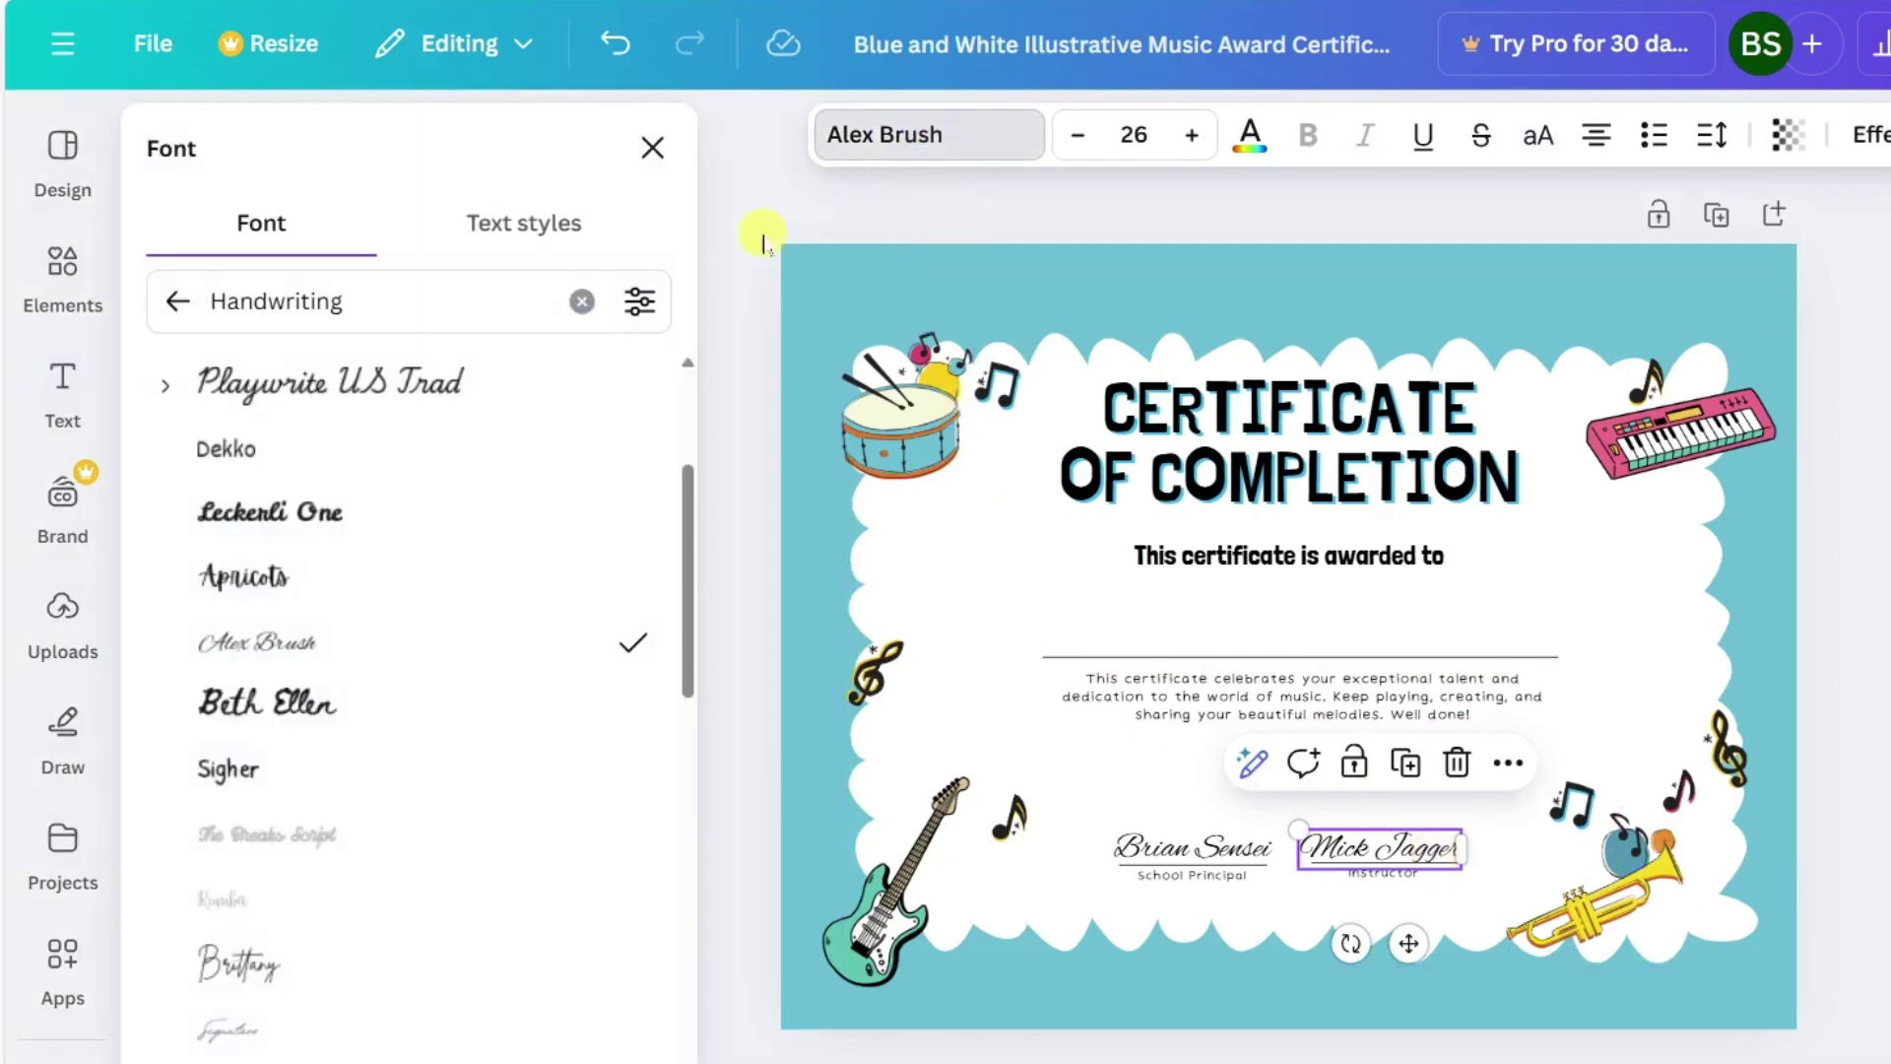
left_click_drag(695, 469, 704, 602)
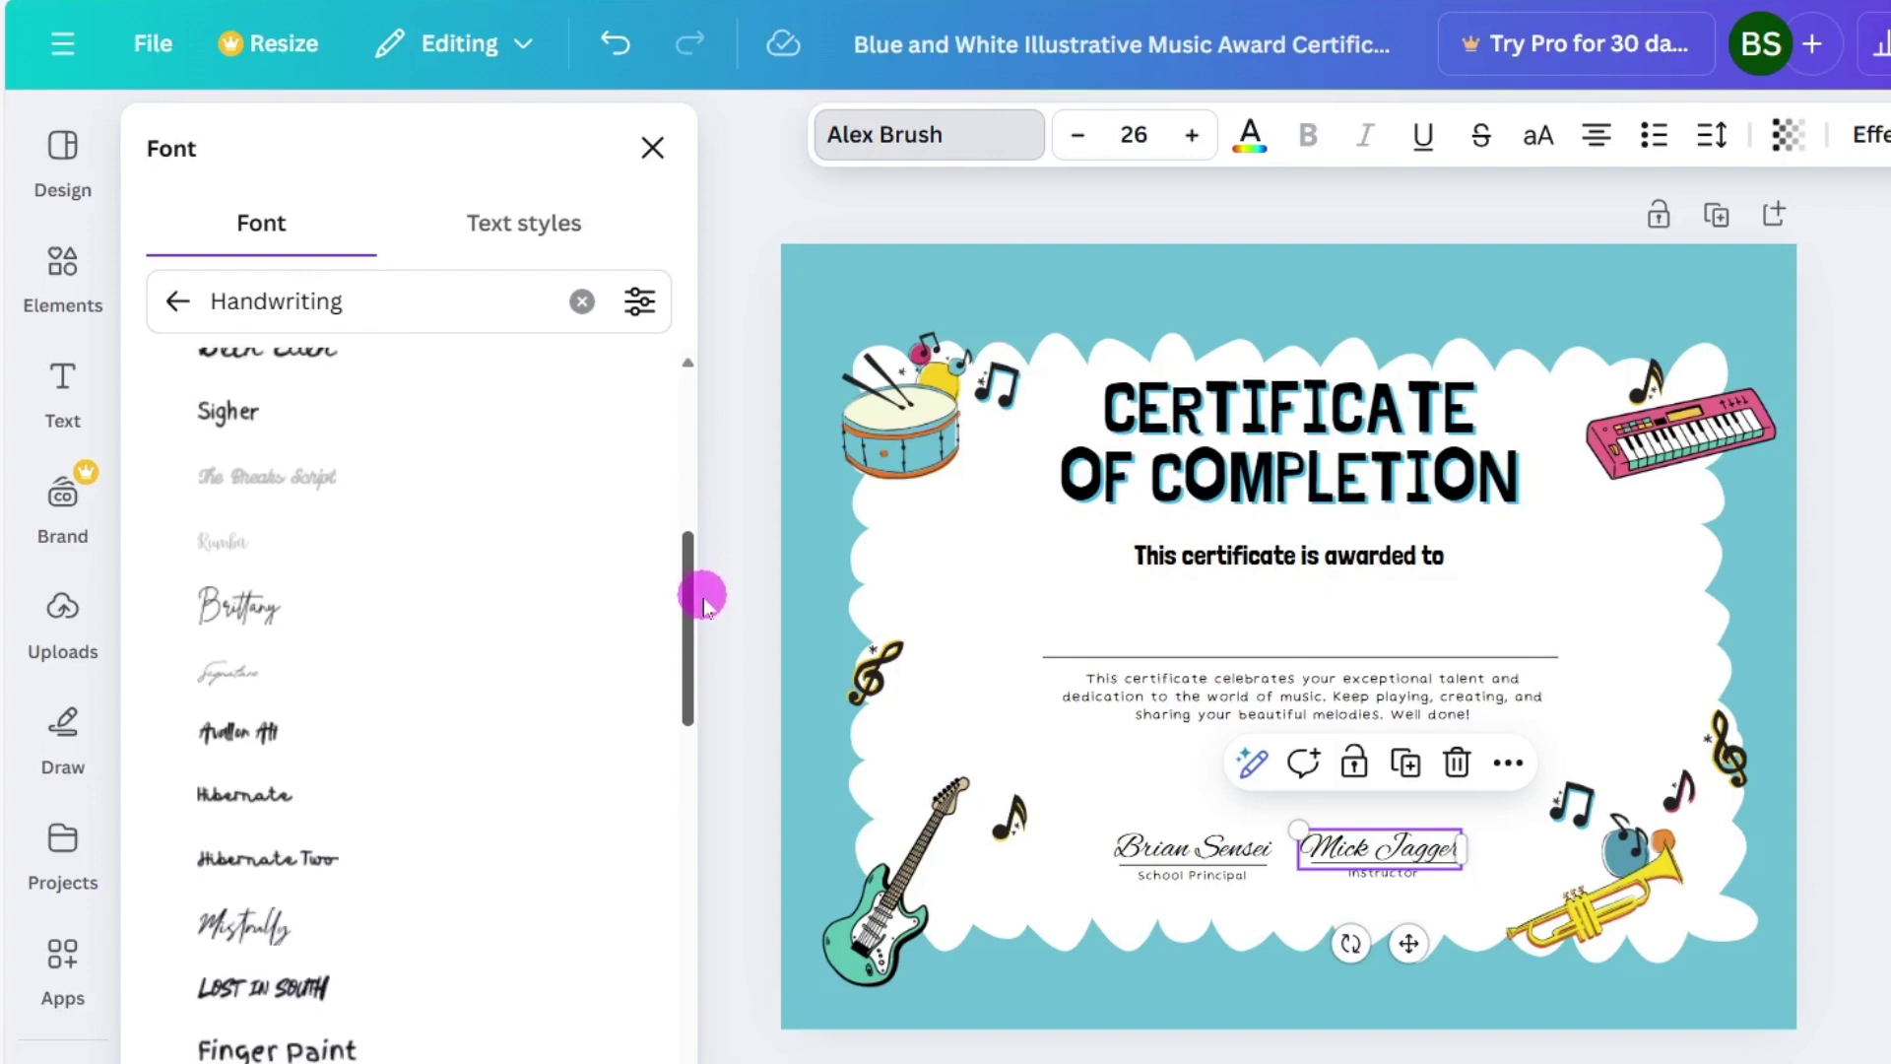
left_click(253, 563)
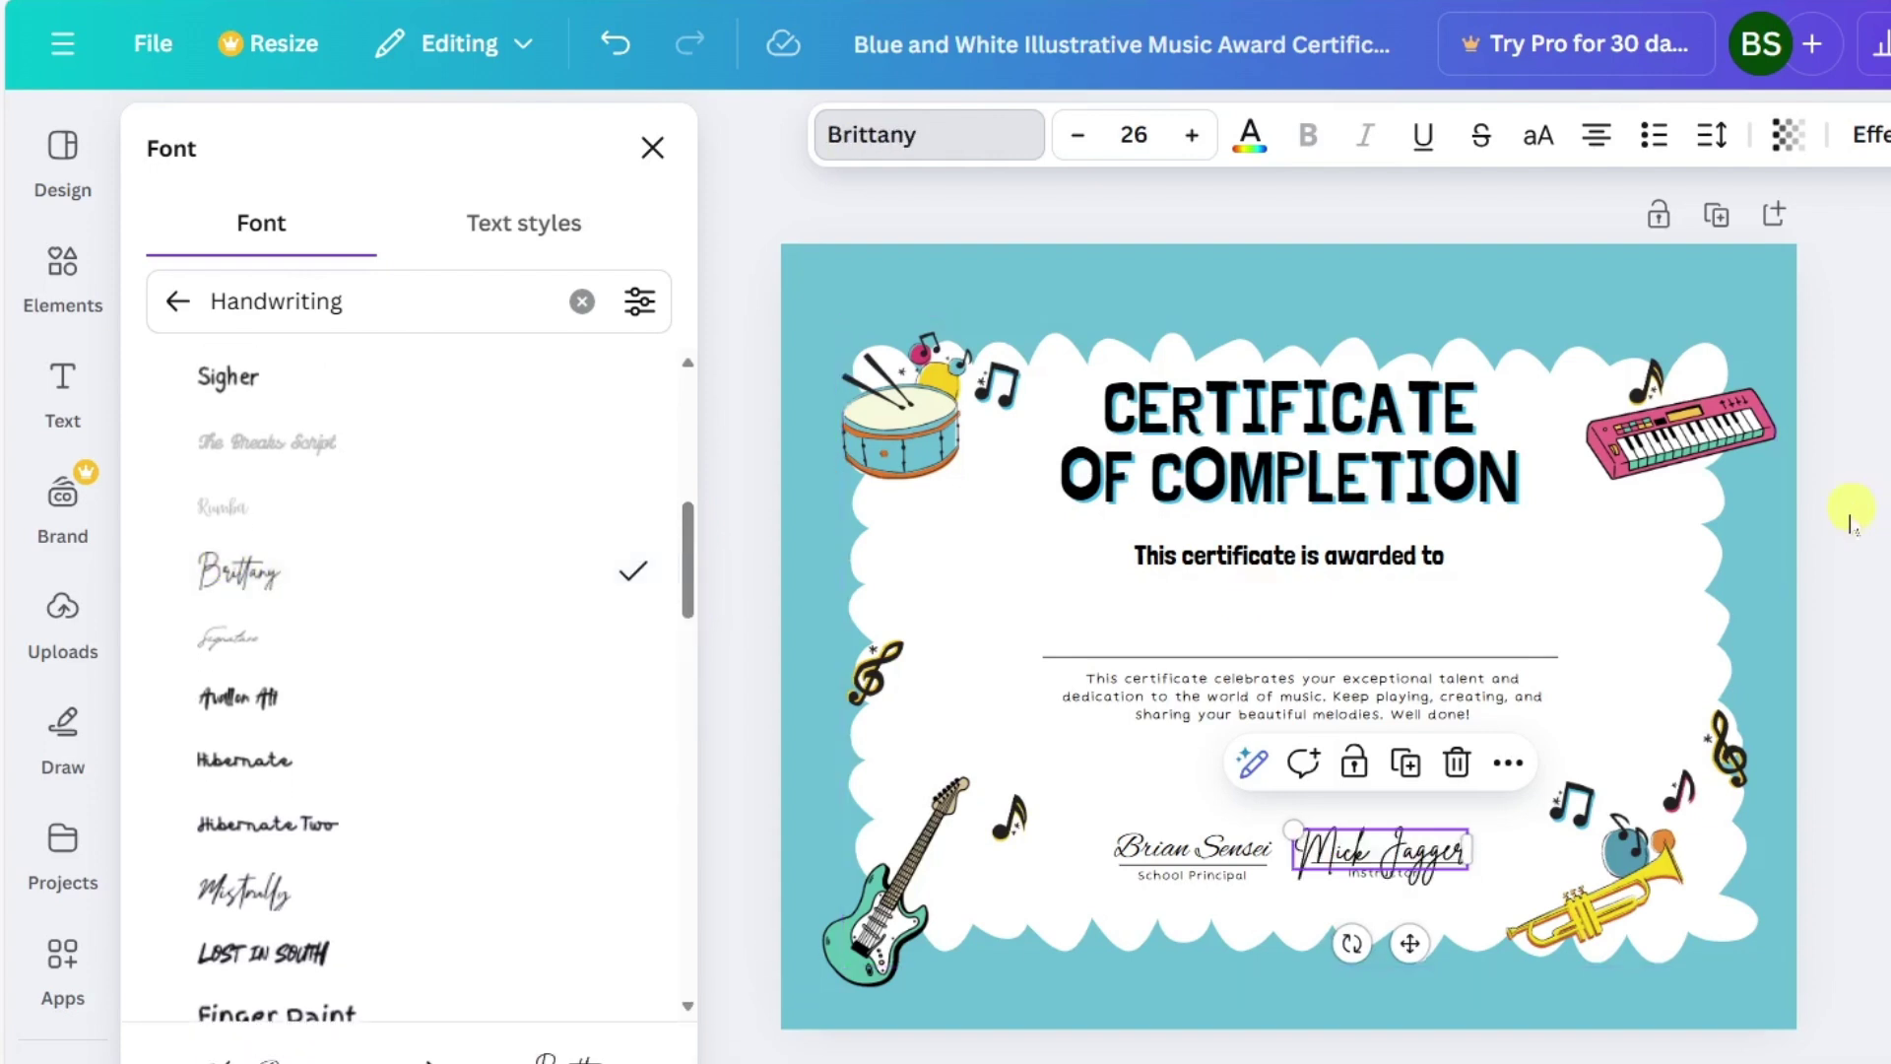
left_click(1855, 554)
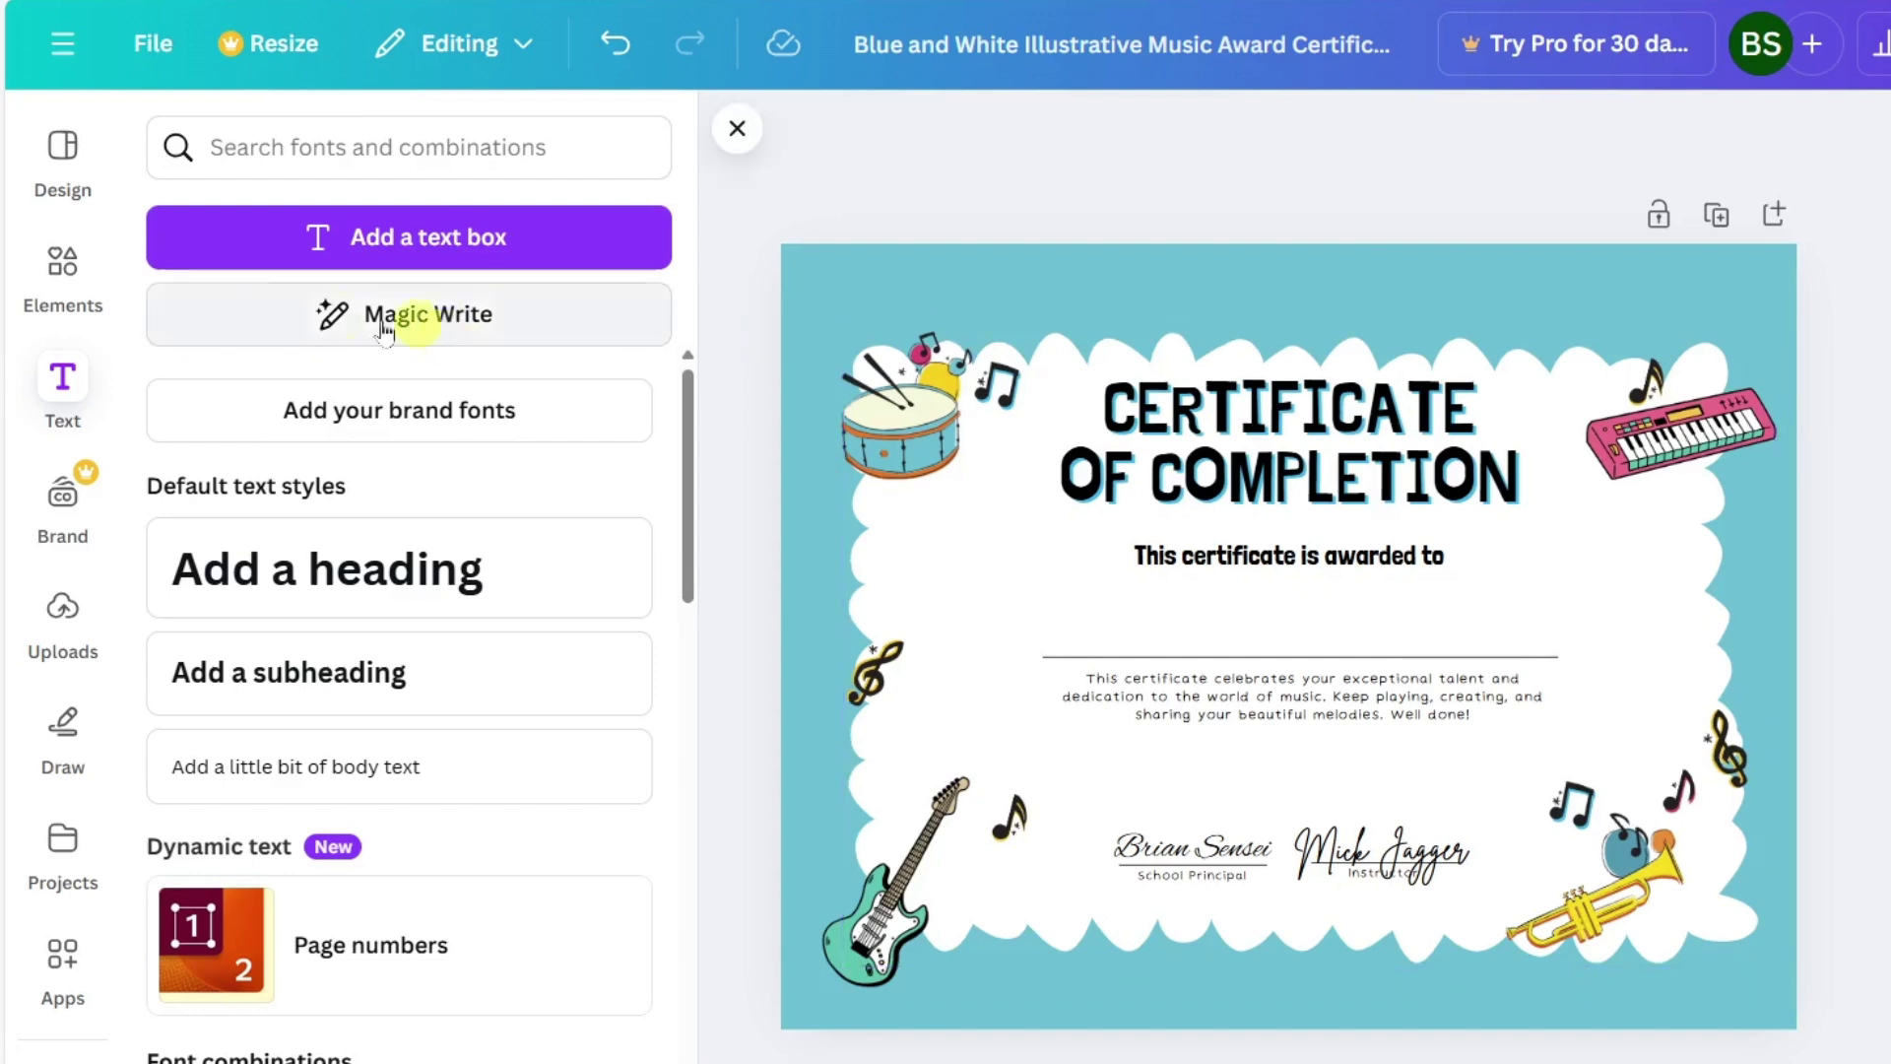
Title the design 'School of Rock certificate' and show the three uploaded musician images.
left_click(158, 412)
left_click(62, 615)
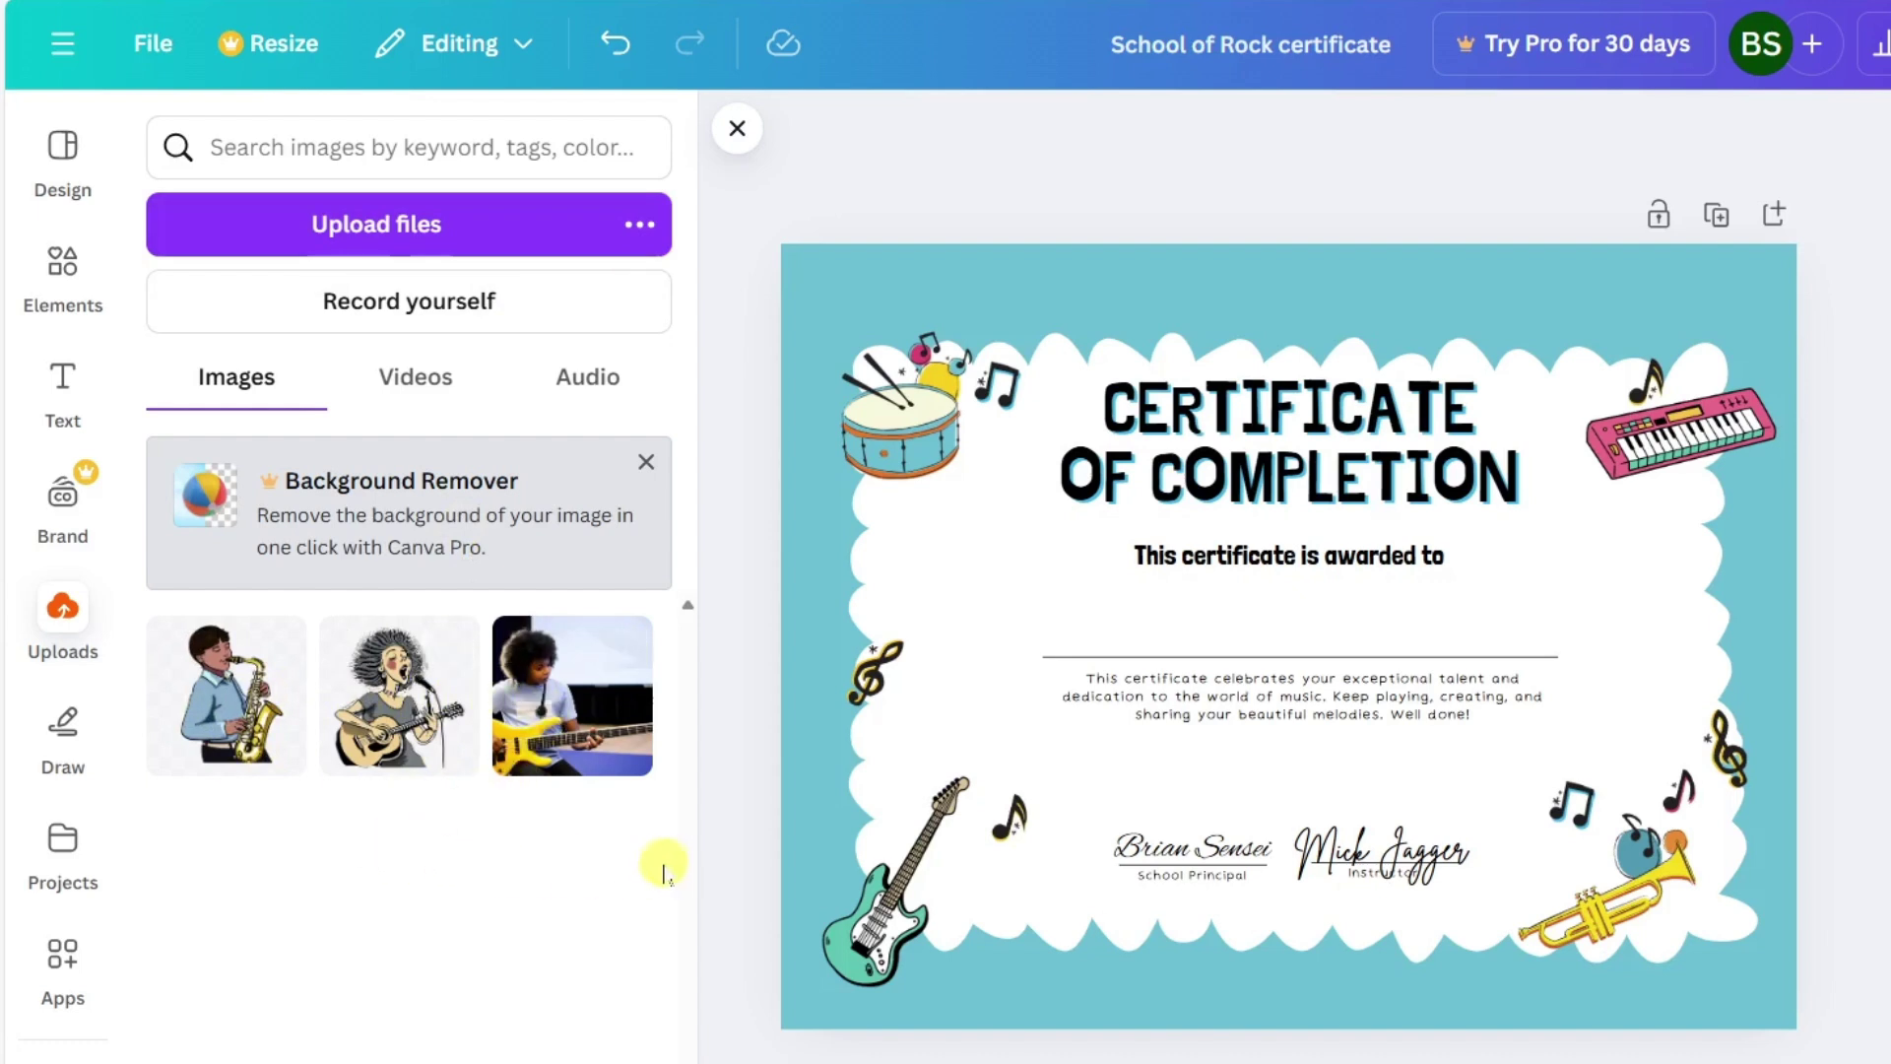
Delete the trumpet and add the saxophonist image, shrunk bottom-right and flipped horizontally.
left_click(1616, 918)
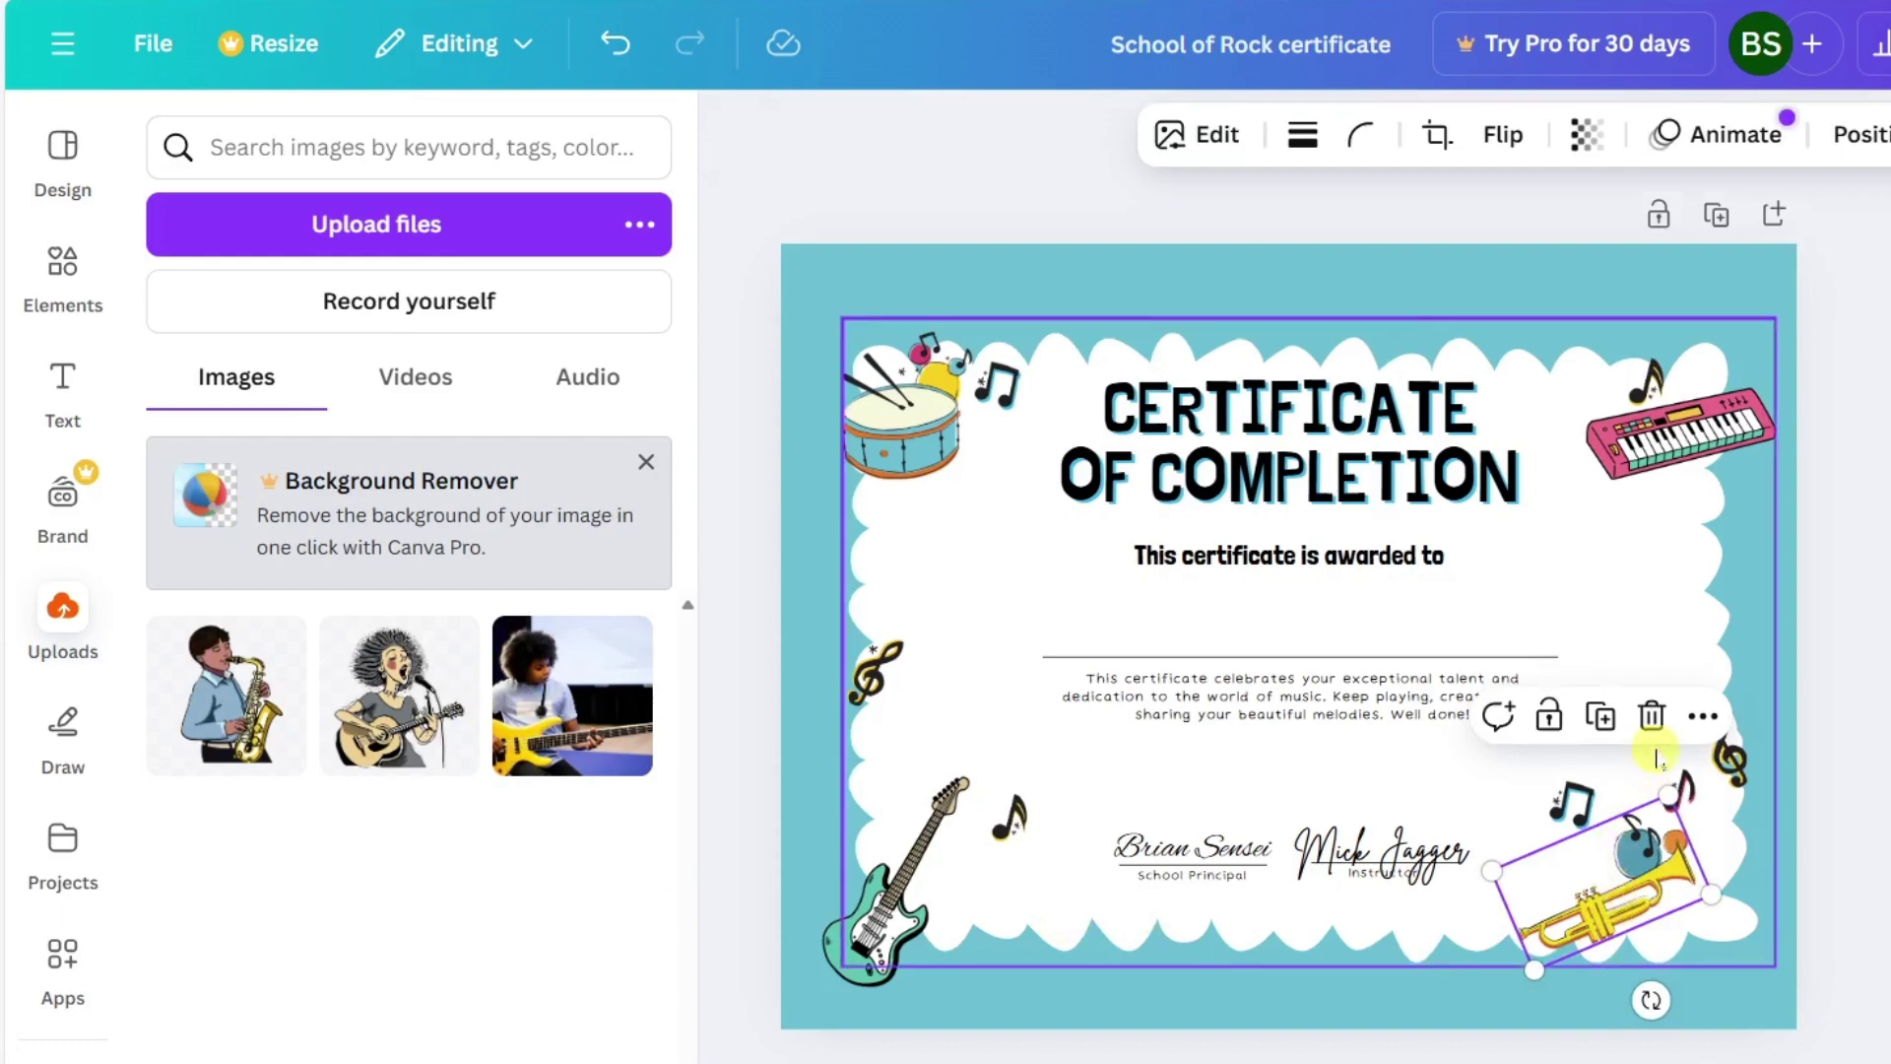
left_click(1655, 725)
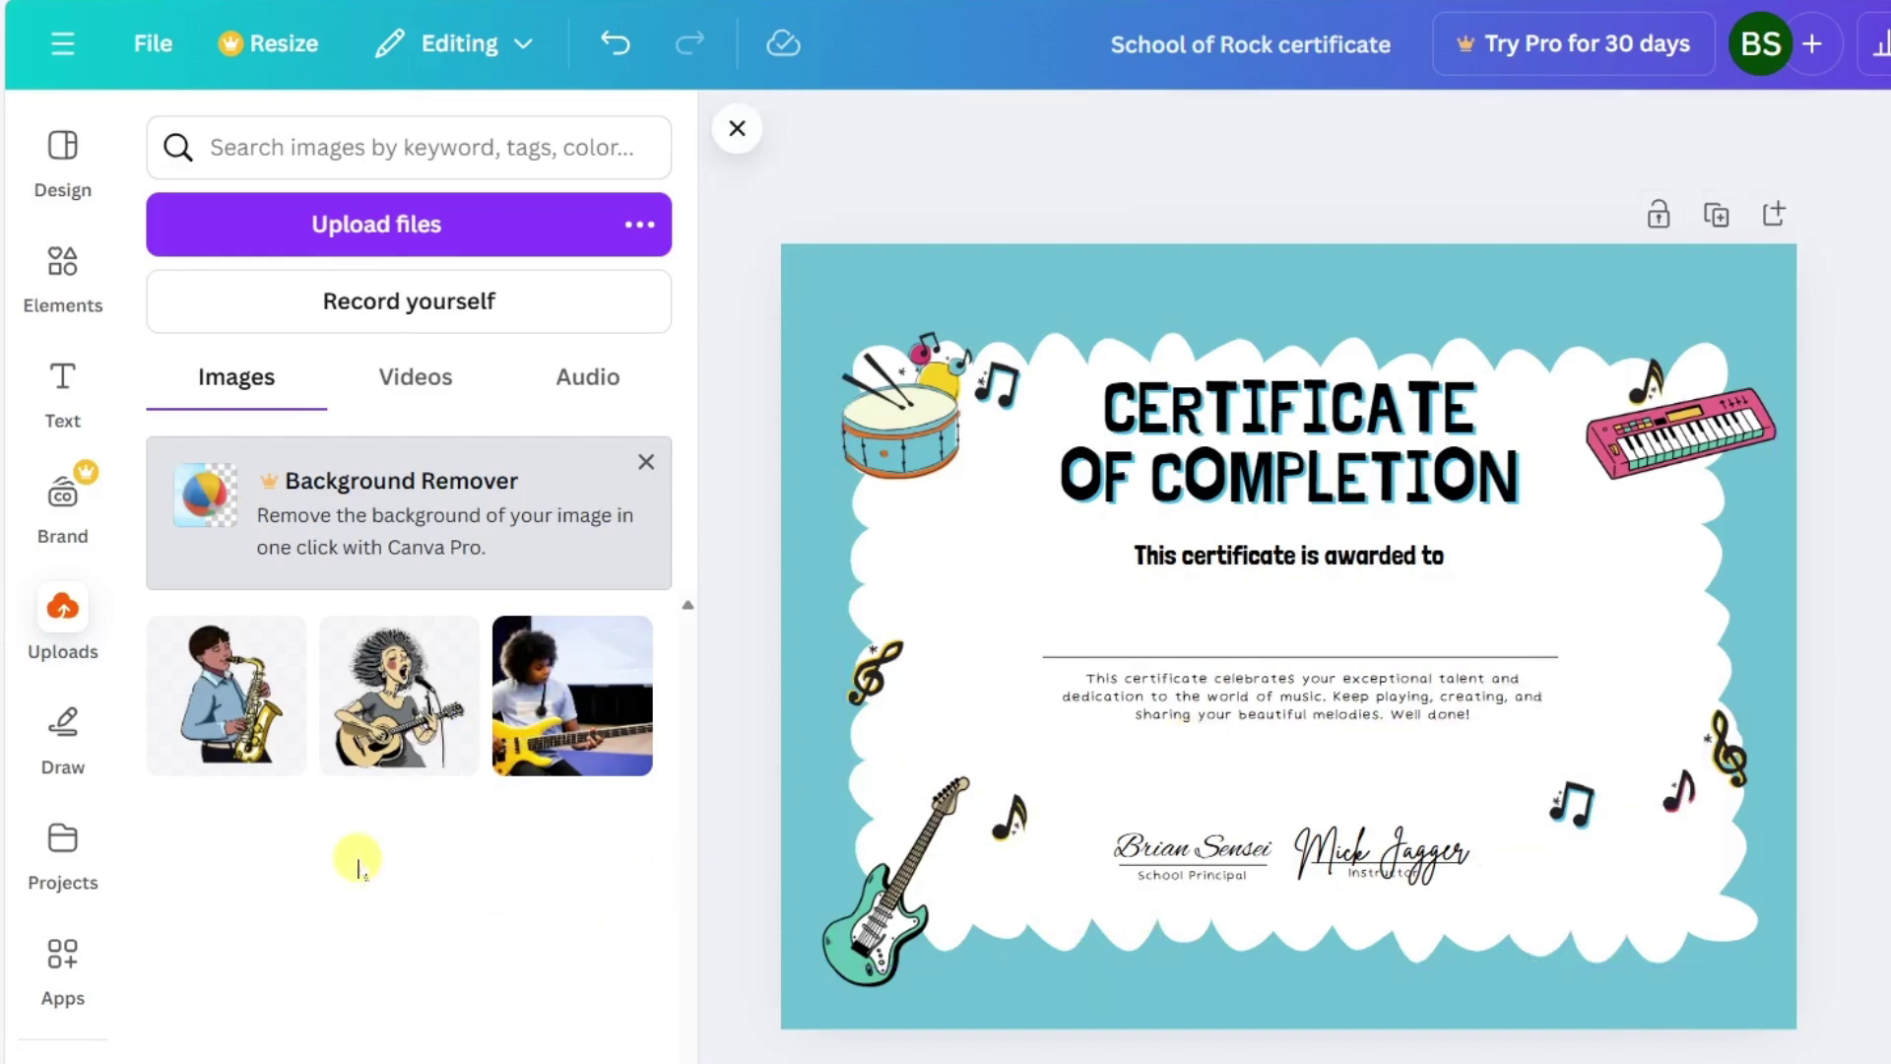
left_click(218, 709)
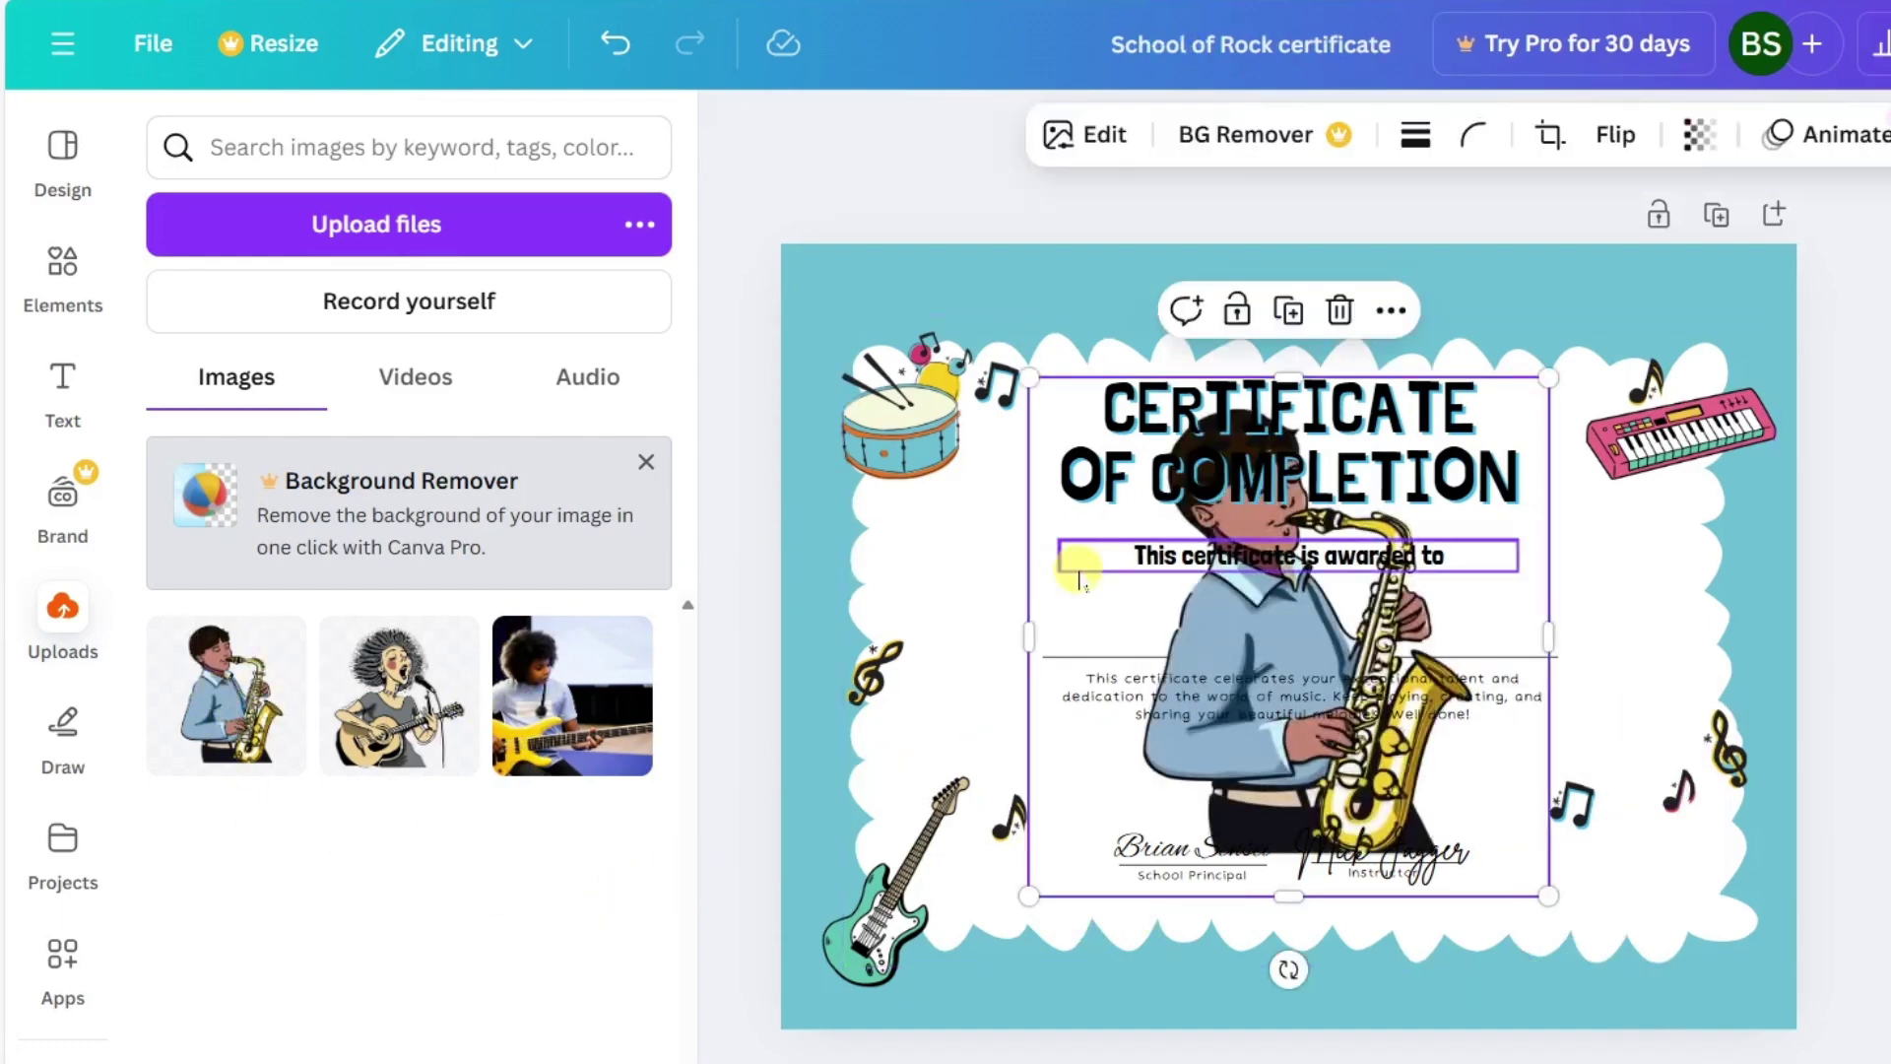
left_click_drag(1030, 377, 1298, 636)
left_click_drag(1427, 783, 1655, 908)
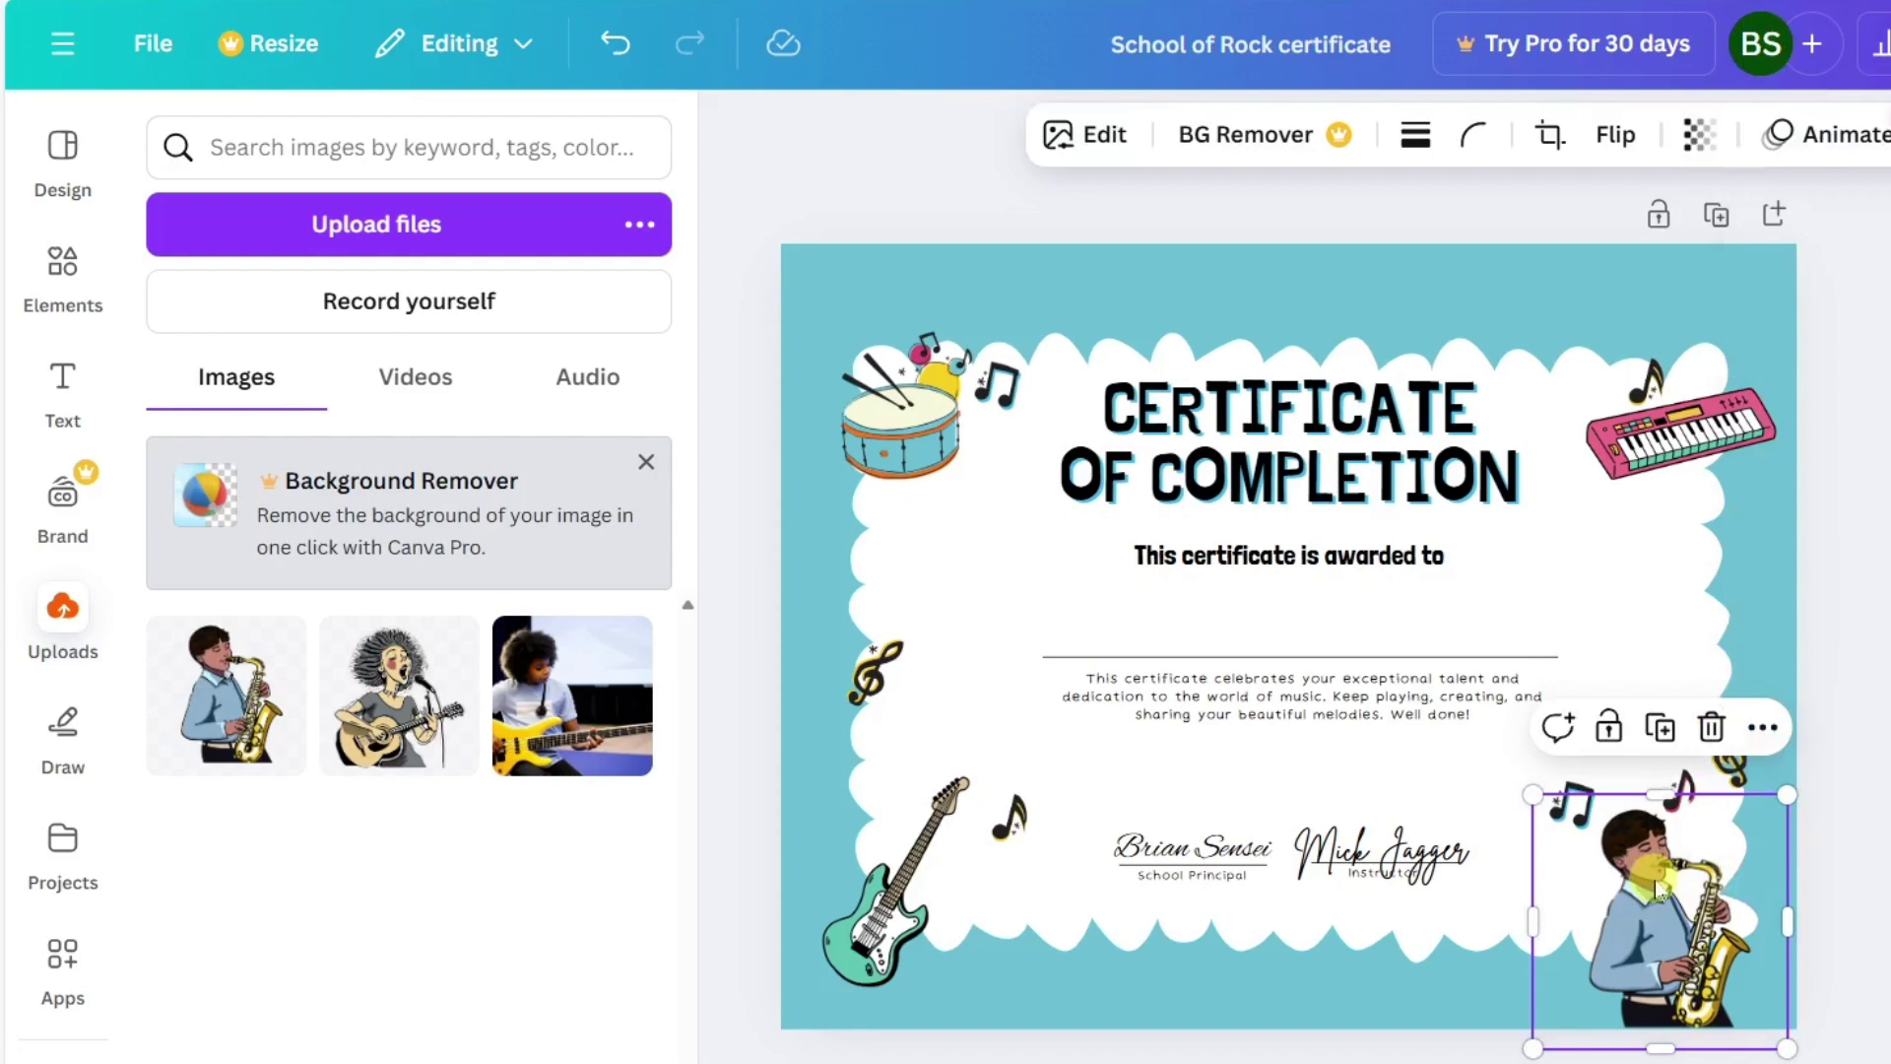
left_click(1608, 138)
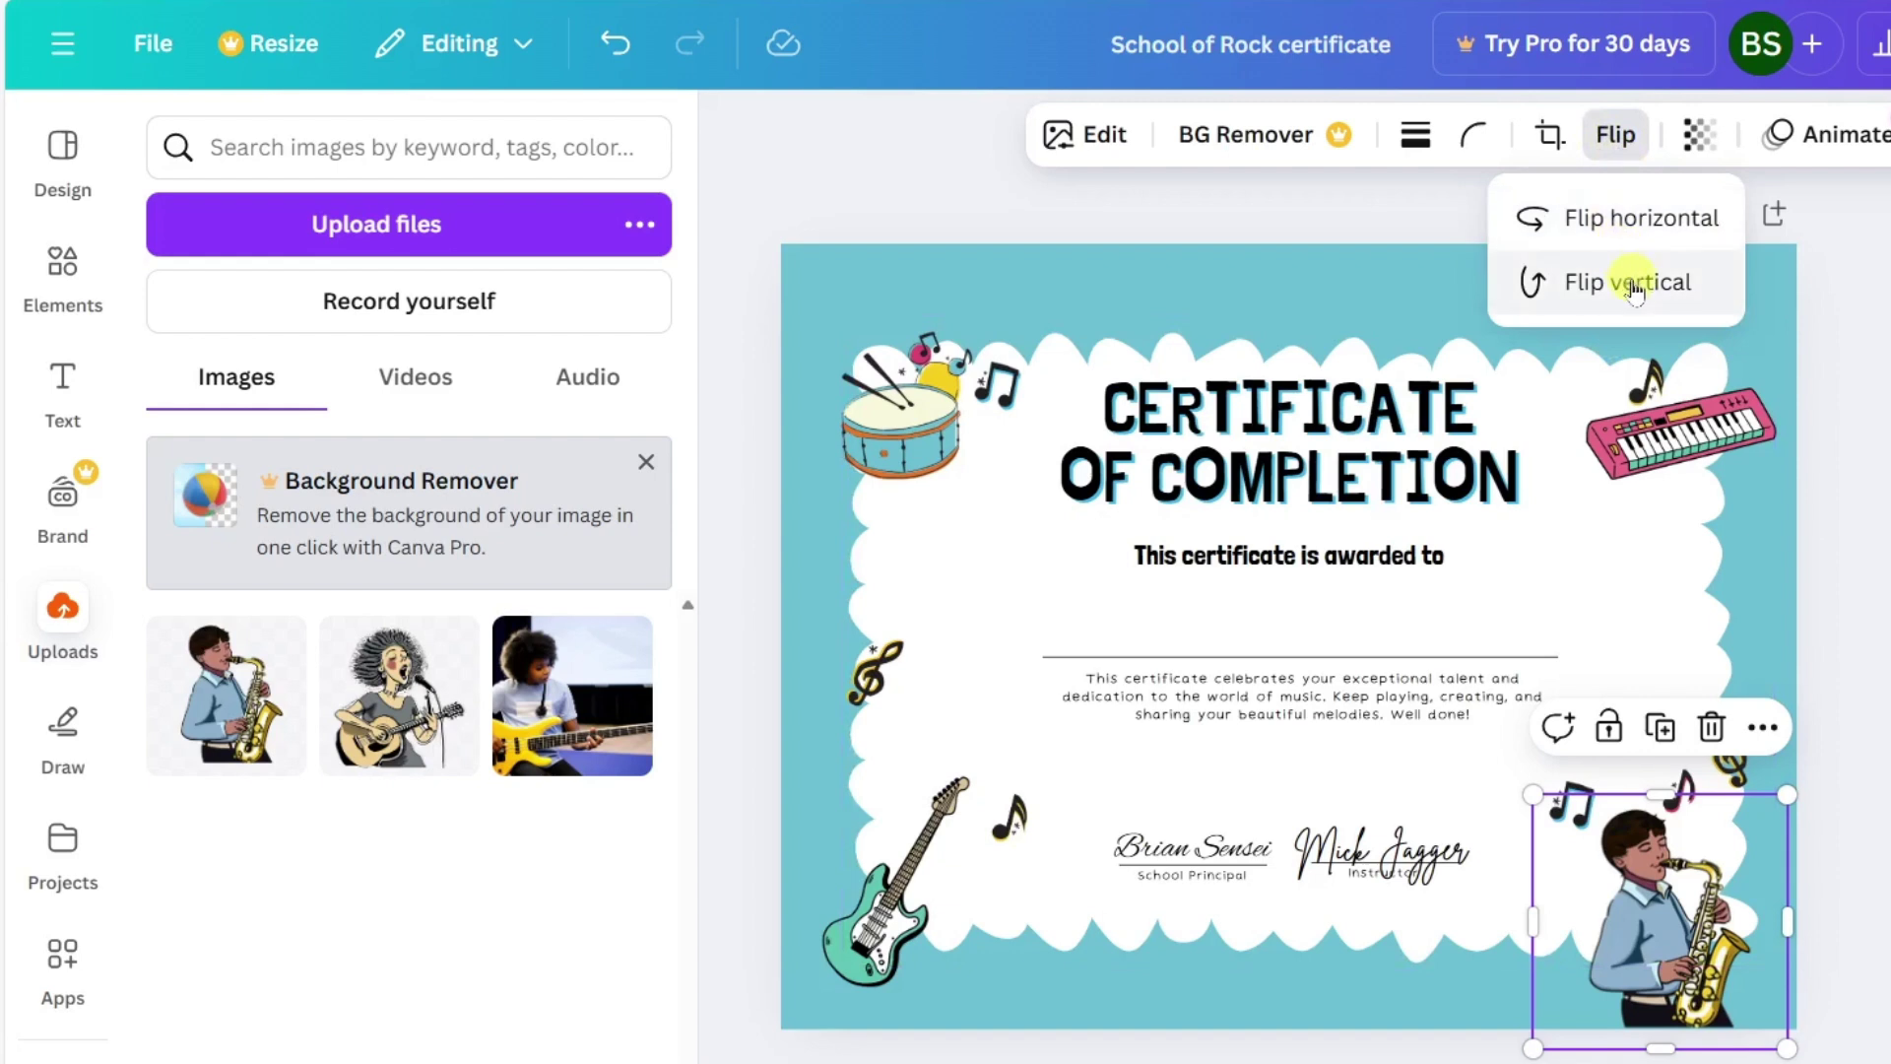
left_click(1628, 217)
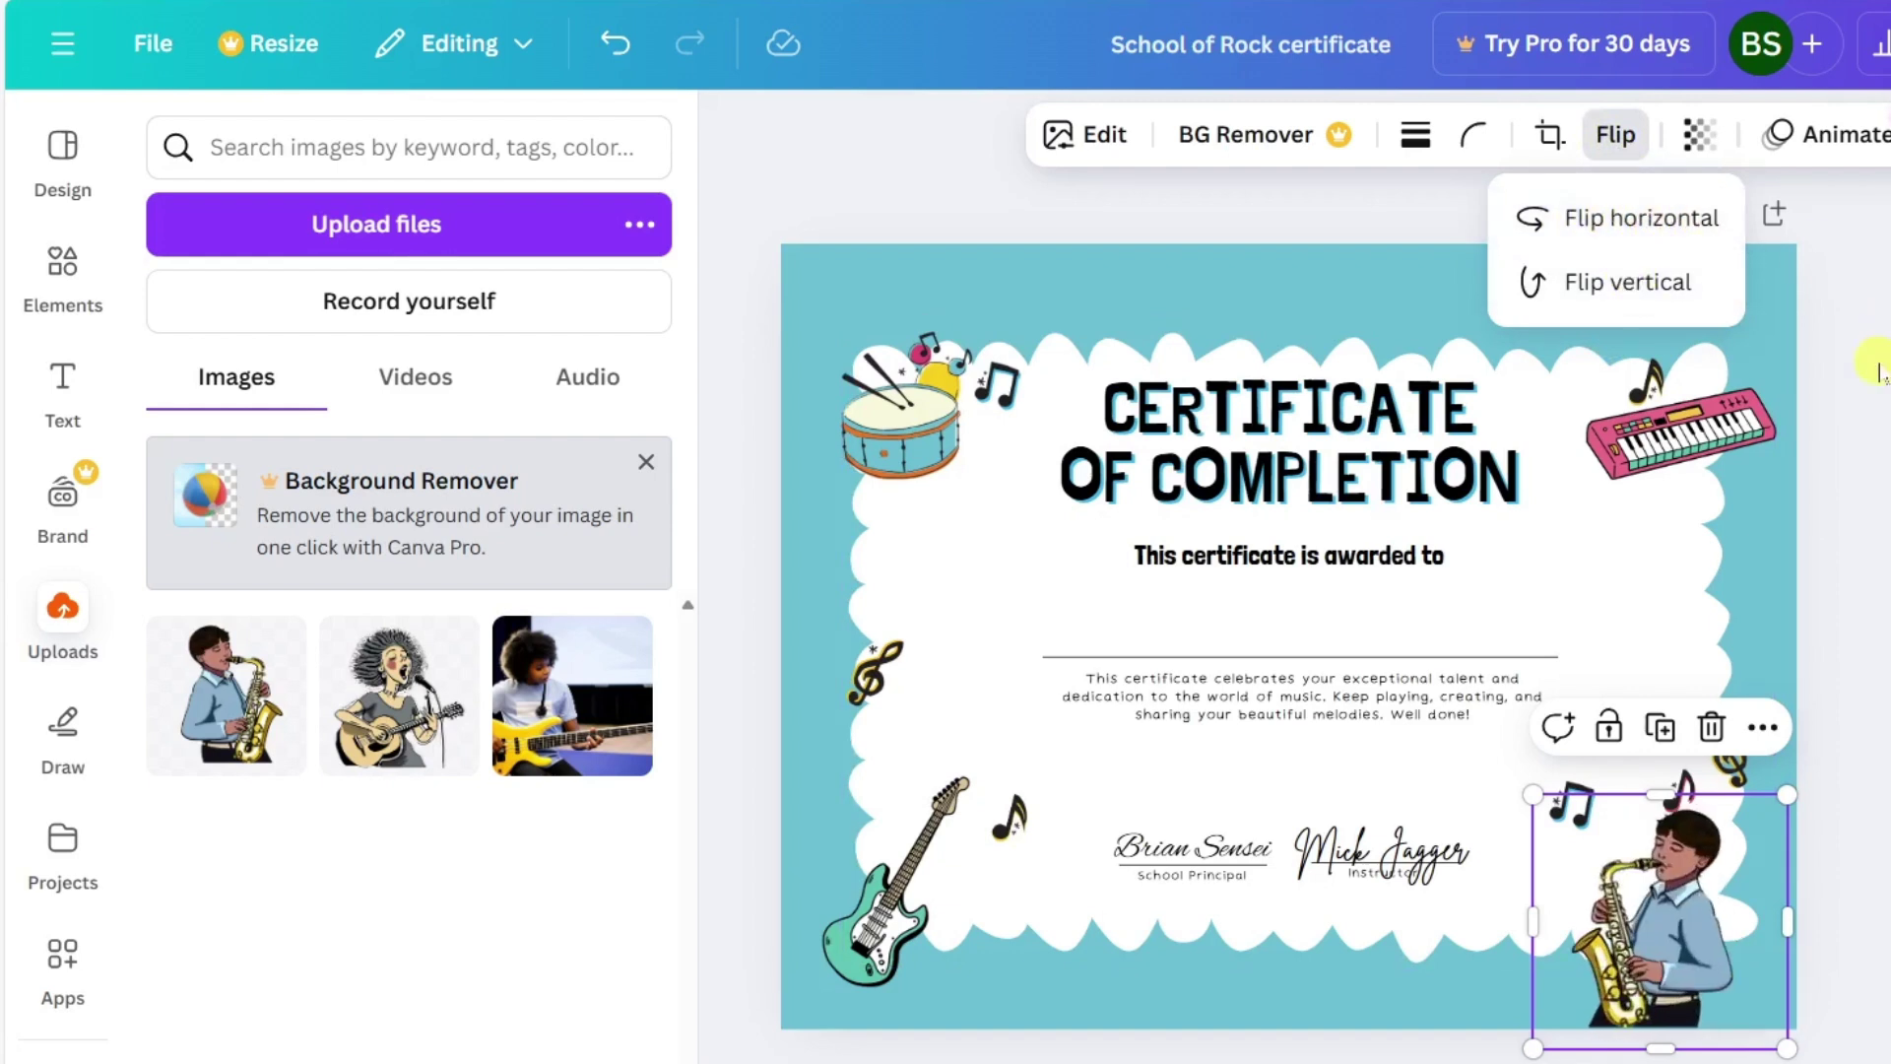
key("Escape")
key("Escape")
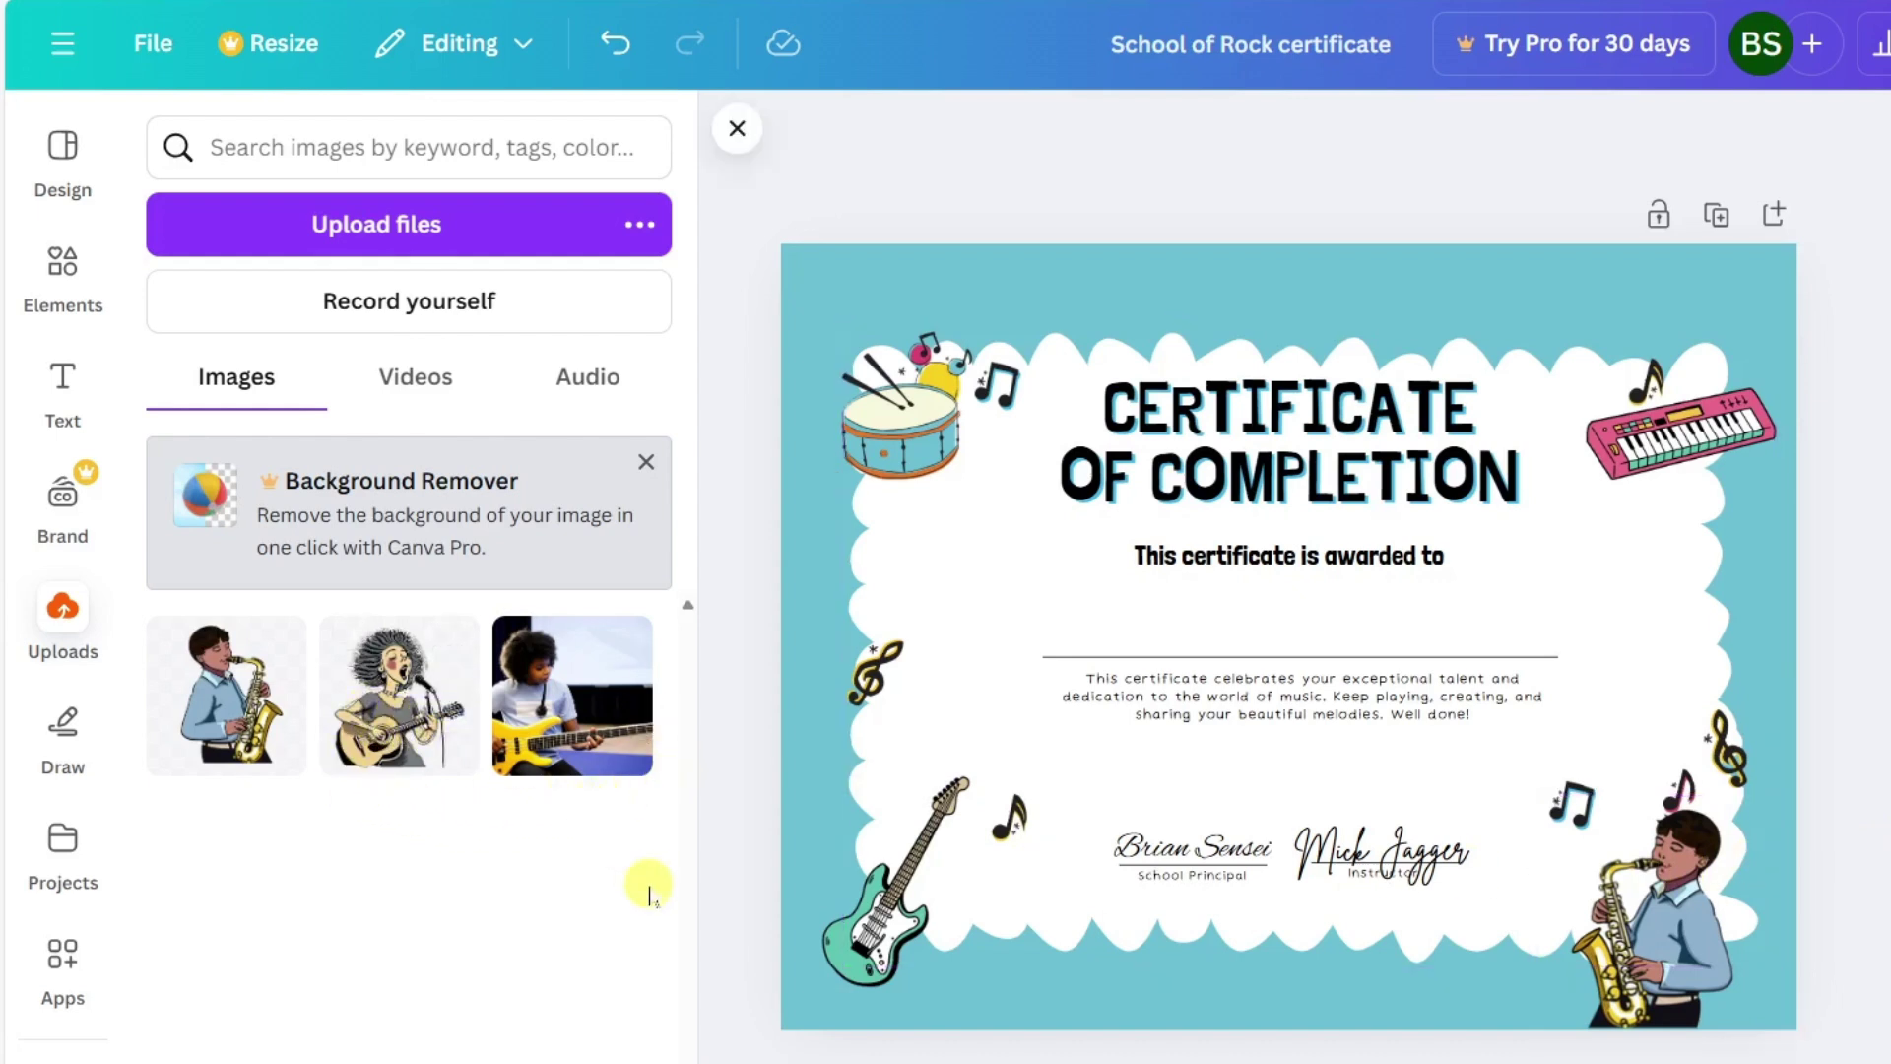
Delete the teal electric guitar and put a shrunken singing guitarist image in the bottom-left corner.
left_click(876, 898)
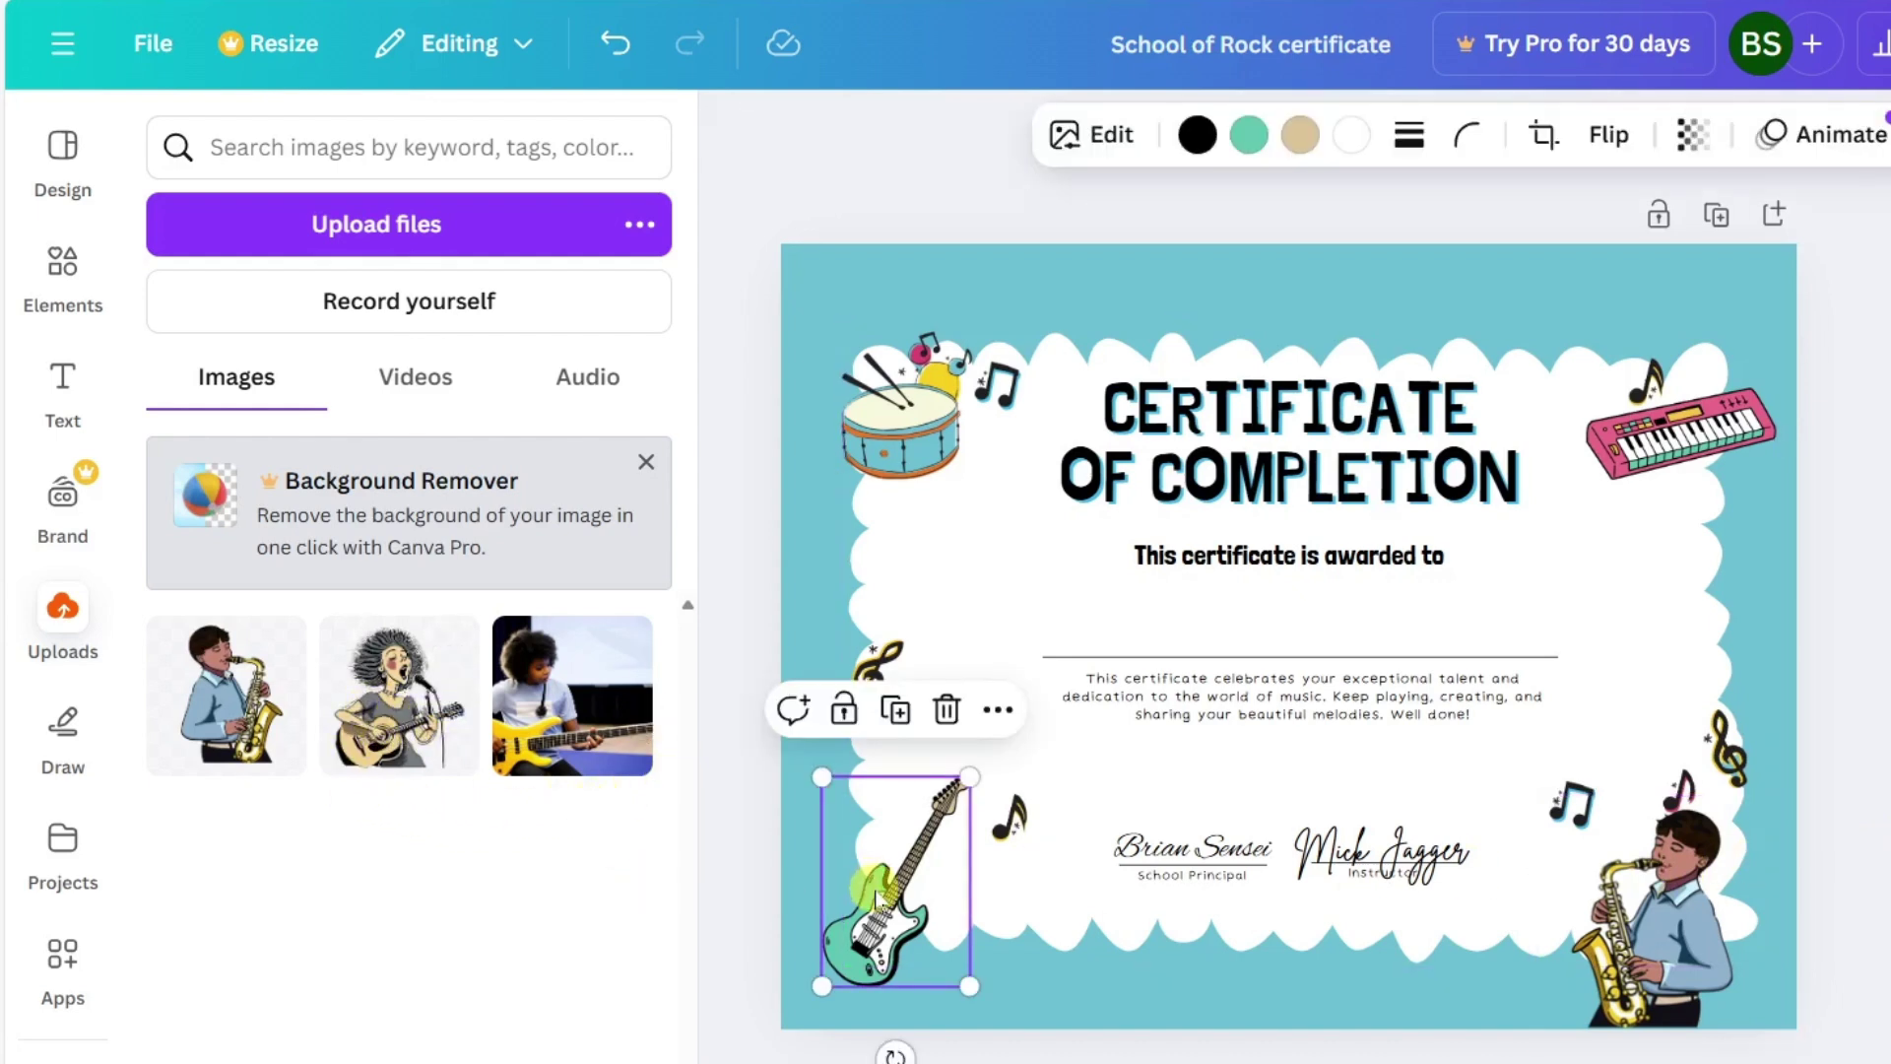
left_click(947, 709)
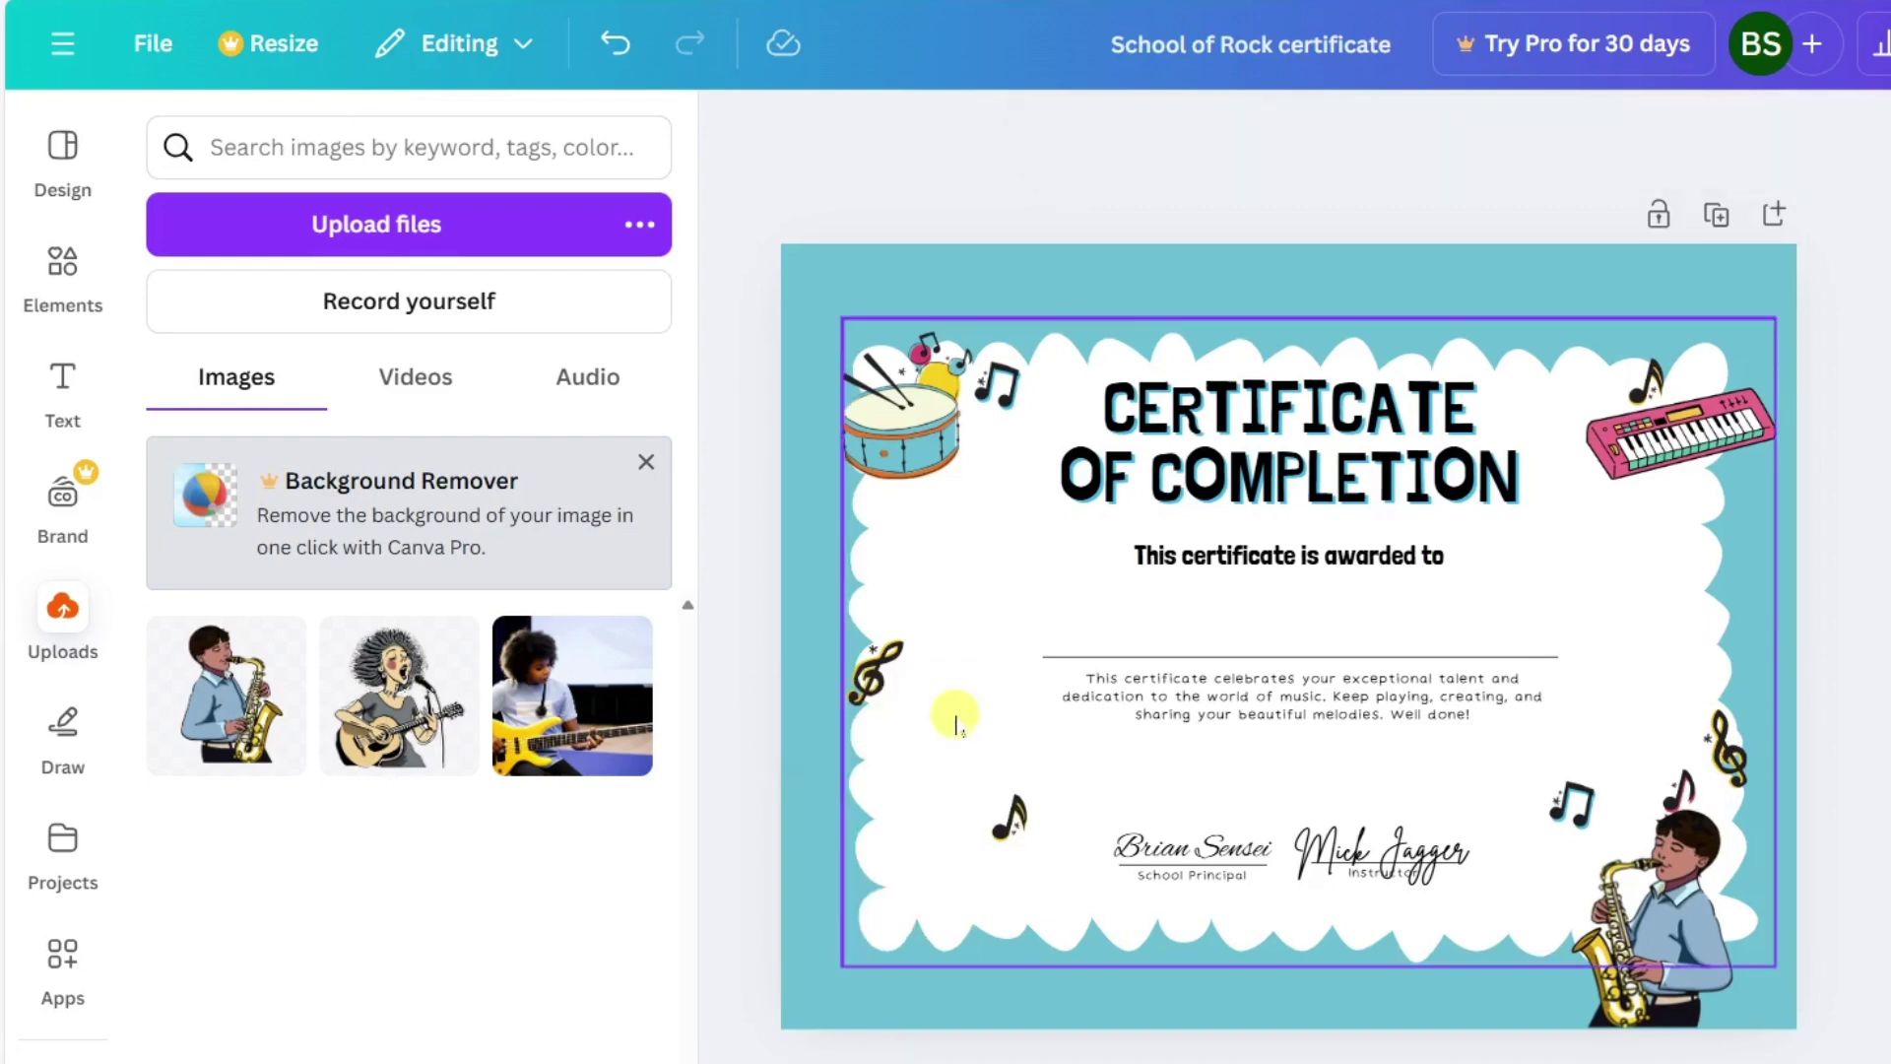
left_click(392, 690)
left_click_drag(1546, 304, 1321, 600)
left_click_drag(1165, 792, 898, 940)
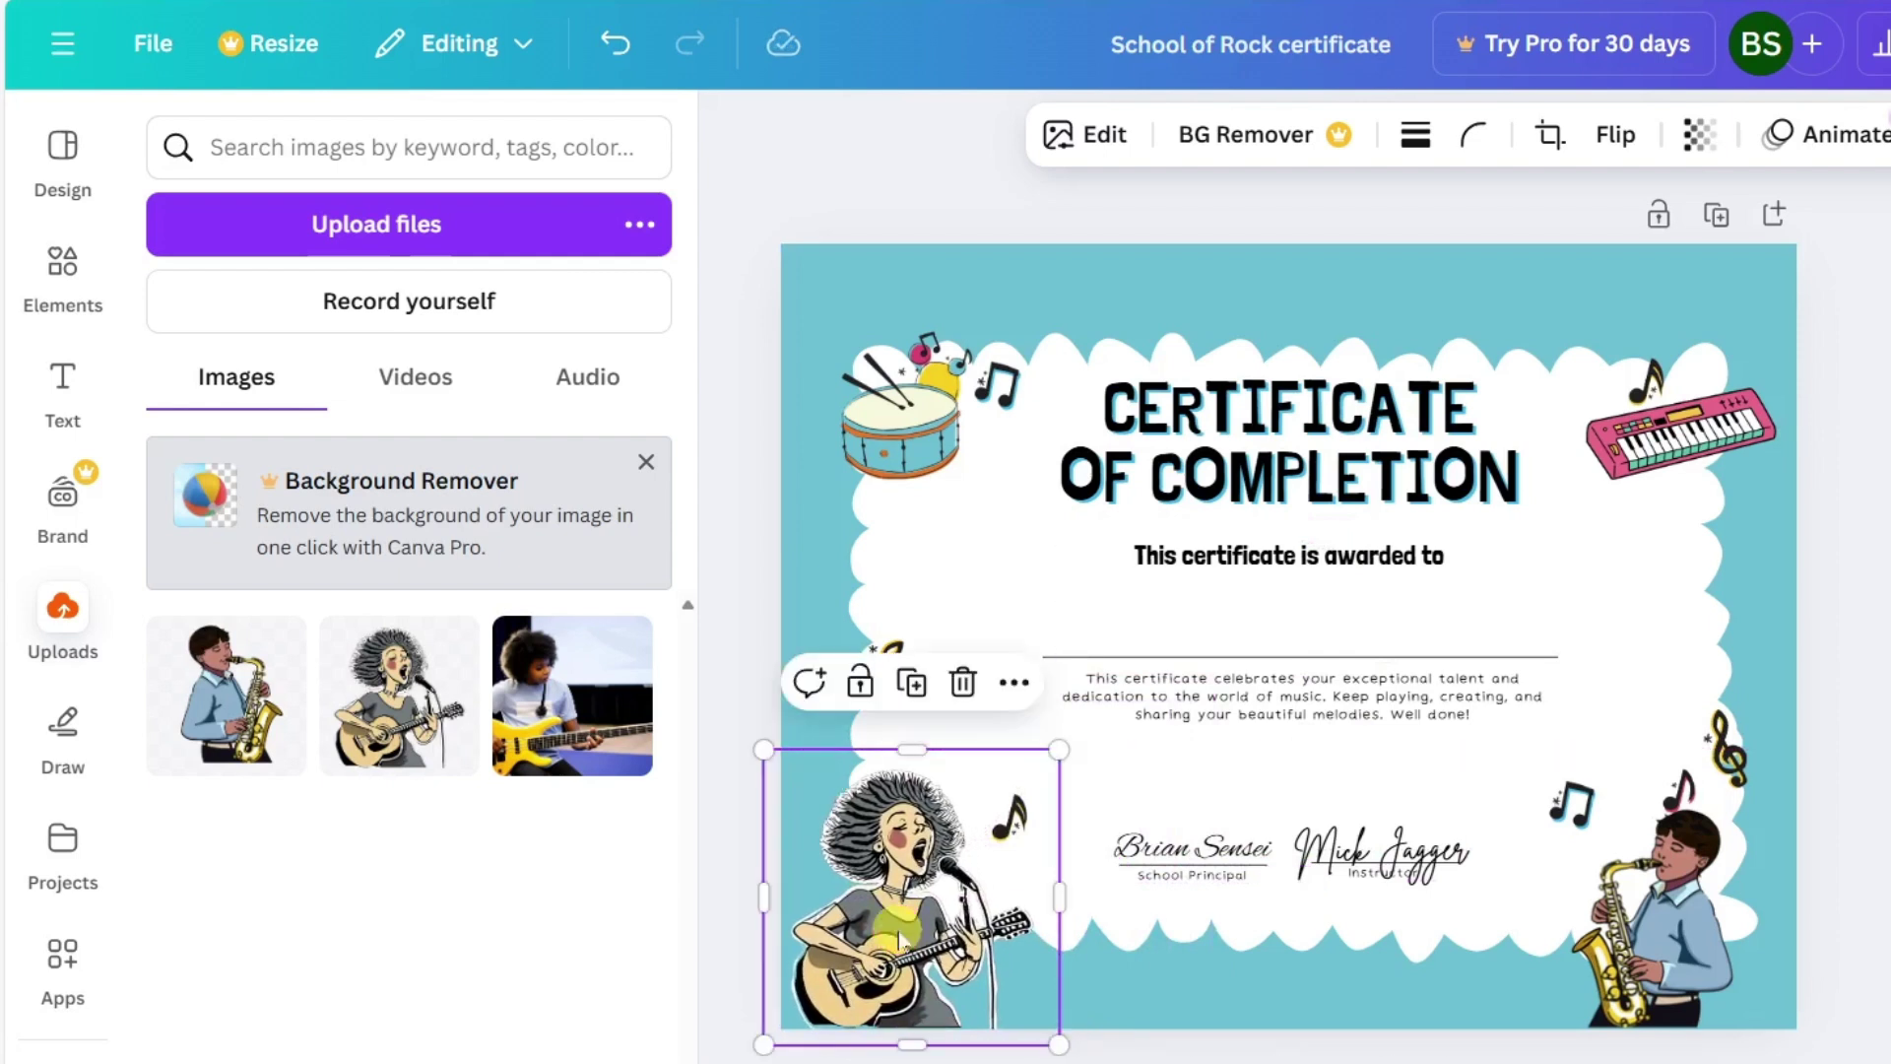
left_click(1844, 687)
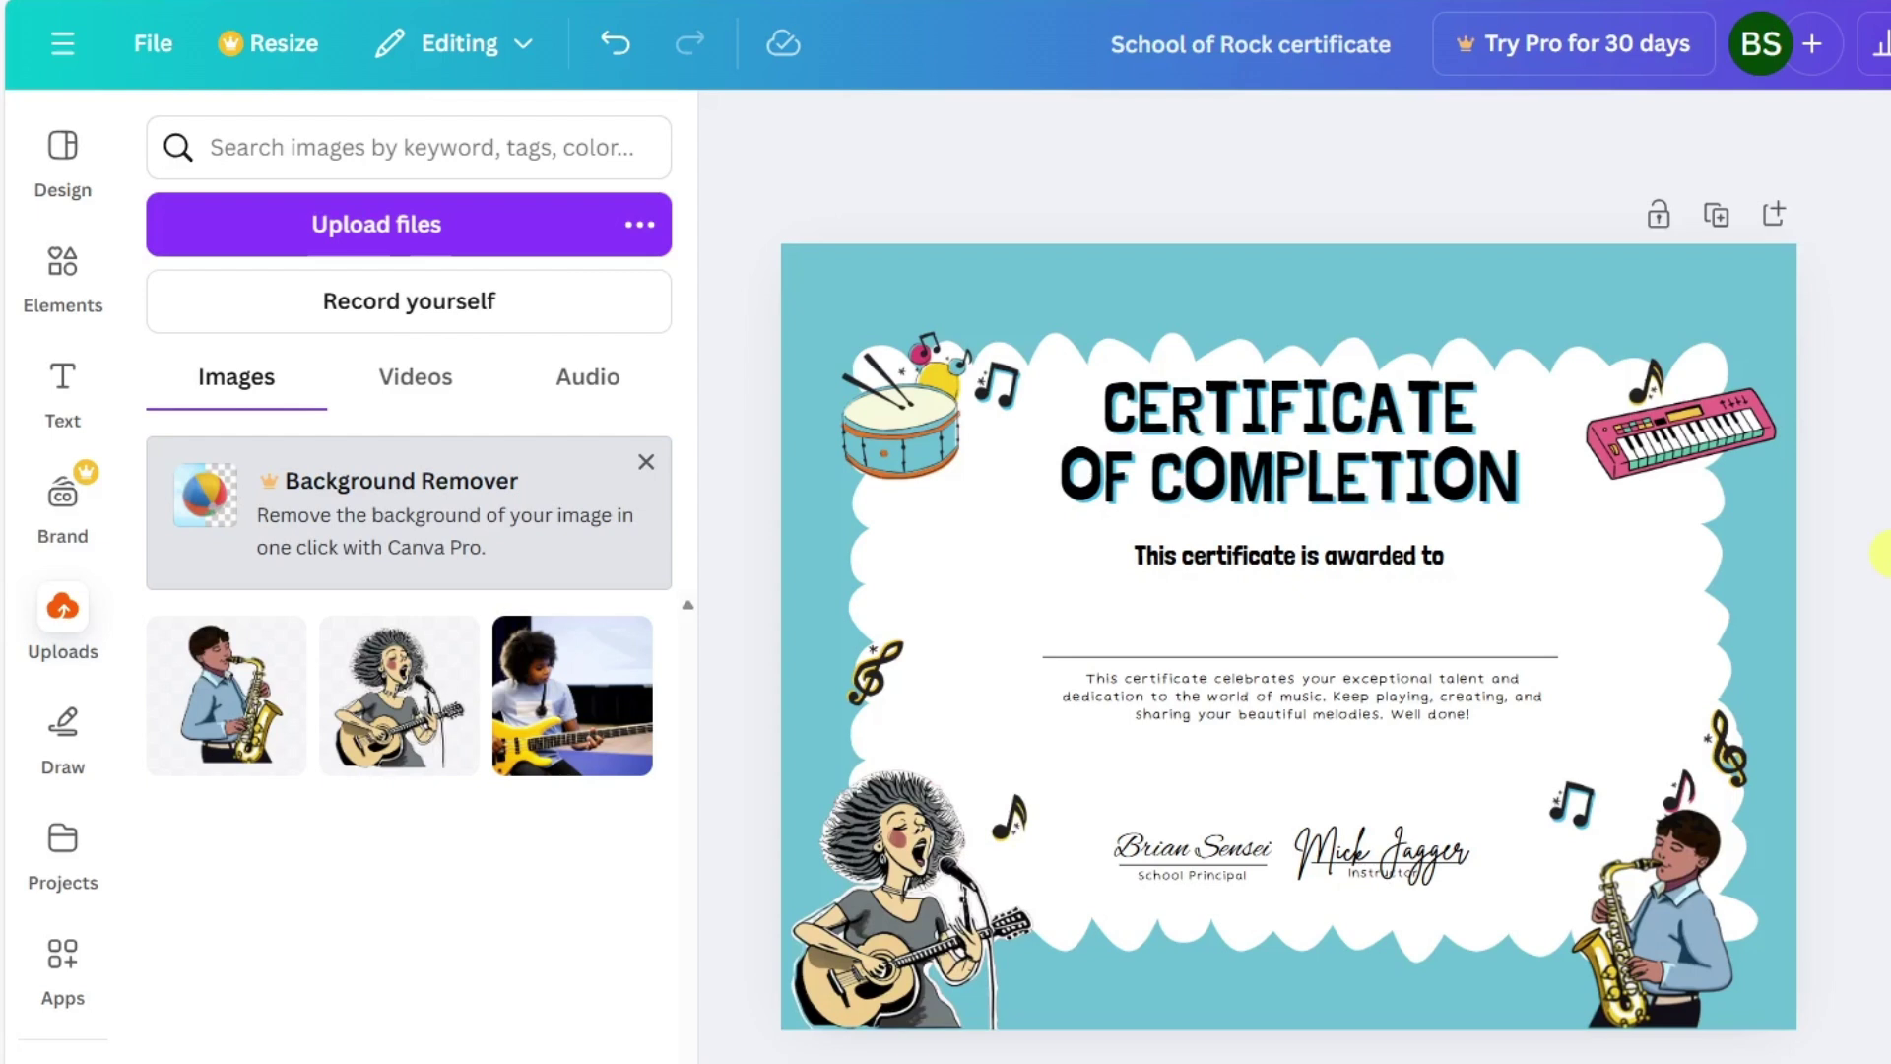
Add a heading reading 'Brian Sensei's School of Rock' to the certificate.
left_click(65, 379)
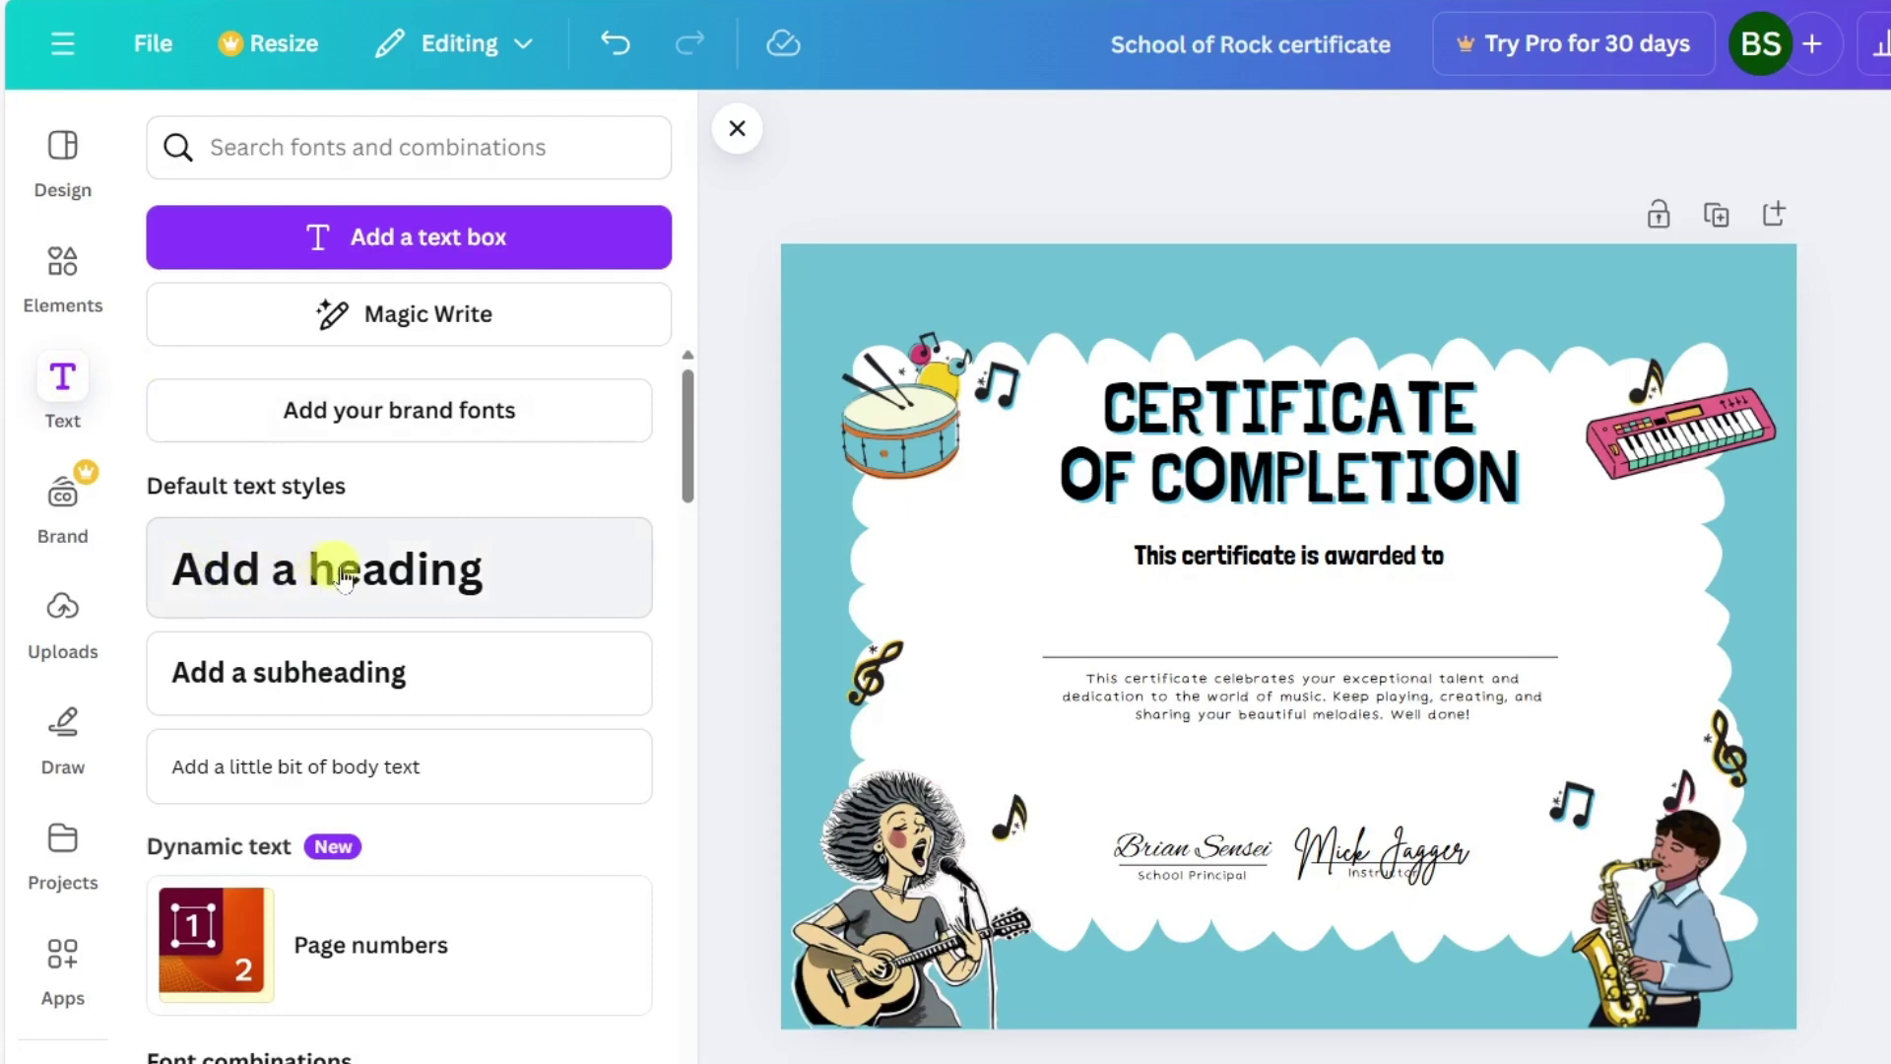
left_click(400, 578)
type("Brian Sensei's School of Rock")
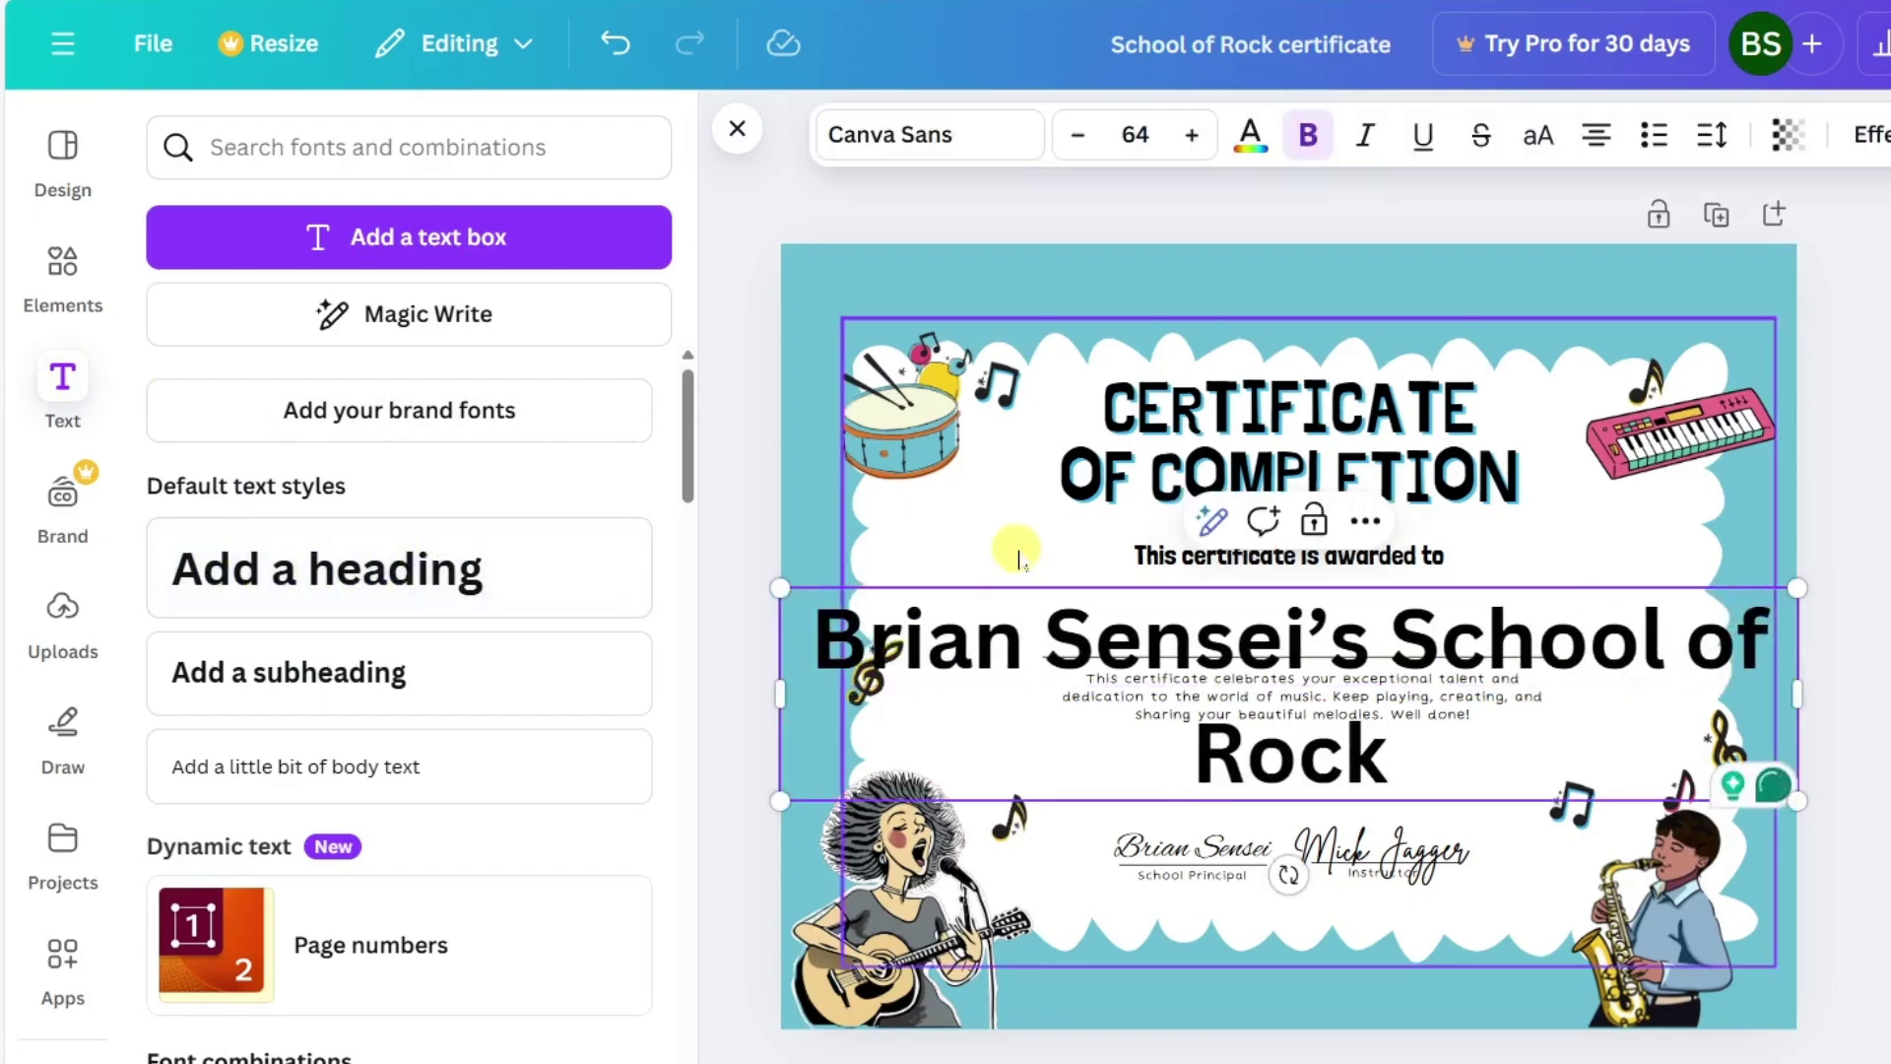
left_click(1865, 603)
Shrink the heading to font size 47 so it fits on one line, and move it to the top edge.
left_click(1759, 635)
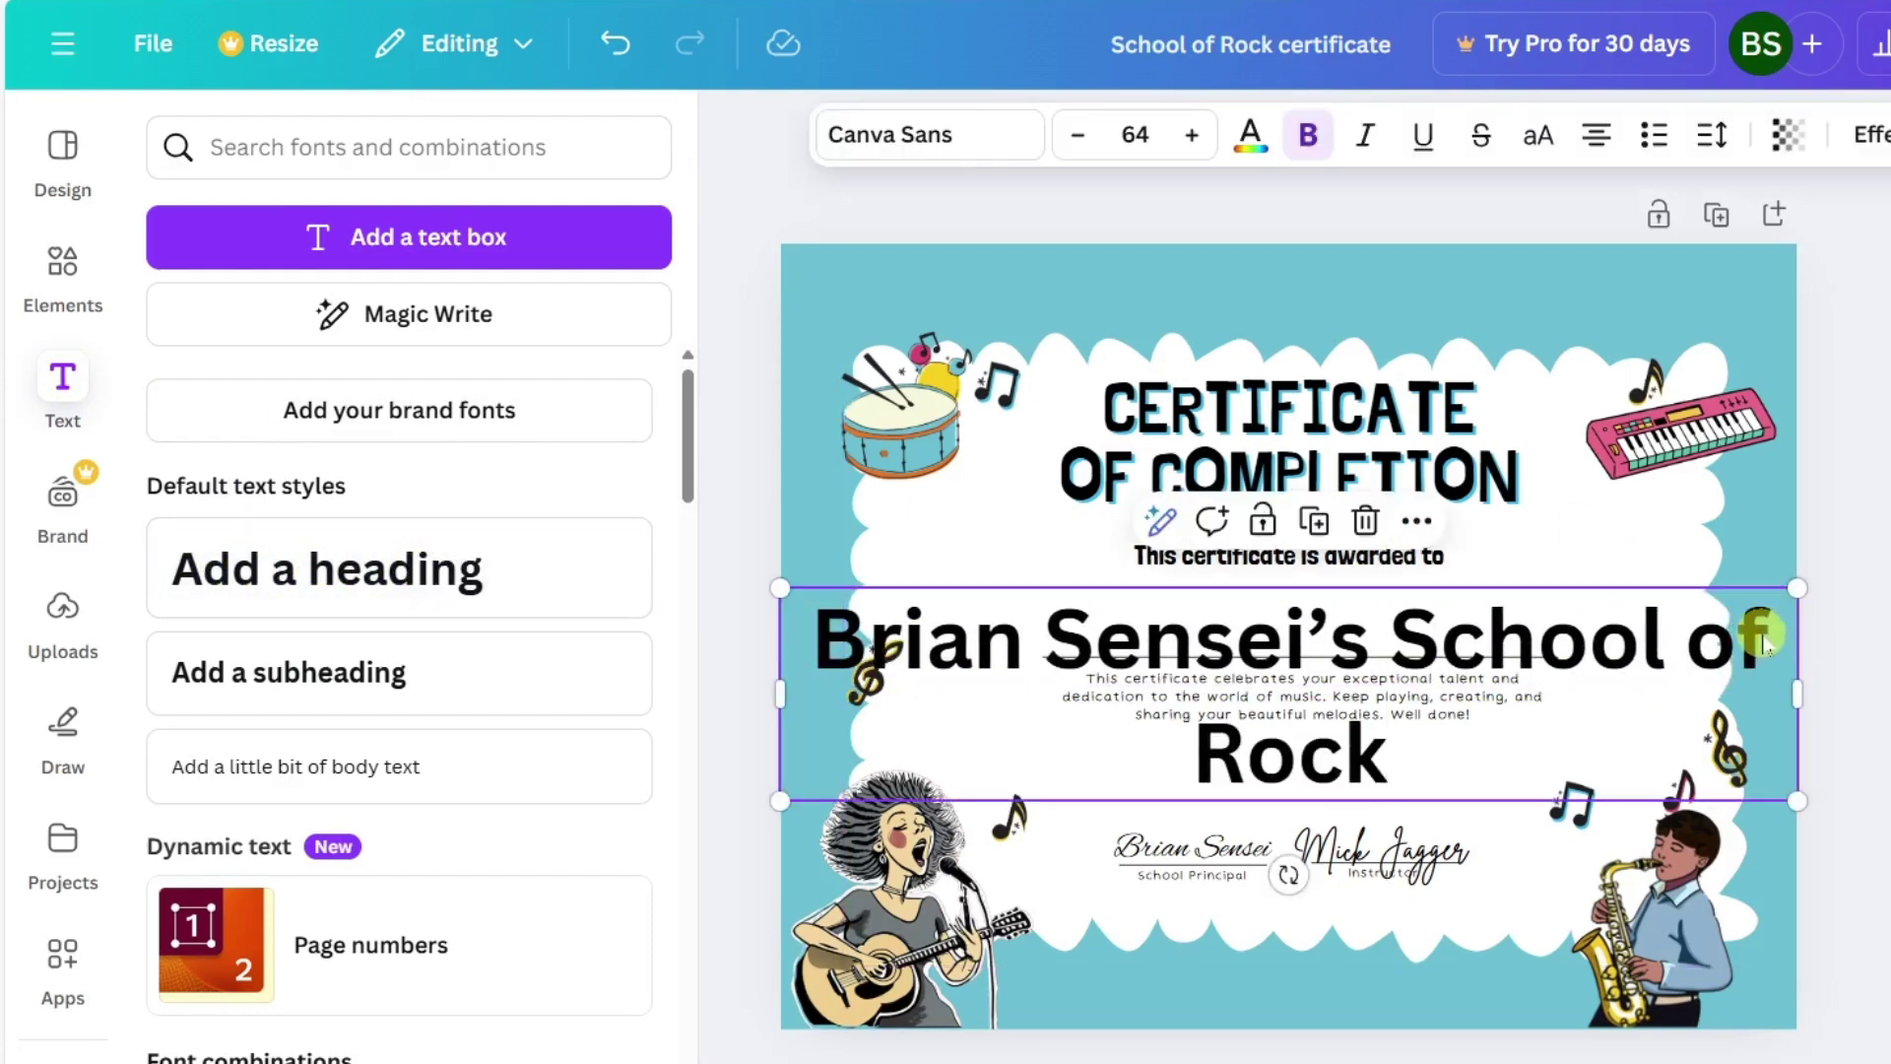
left_click(1079, 142)
left_click(1078, 138)
left_click(1079, 138)
left_click(1078, 138)
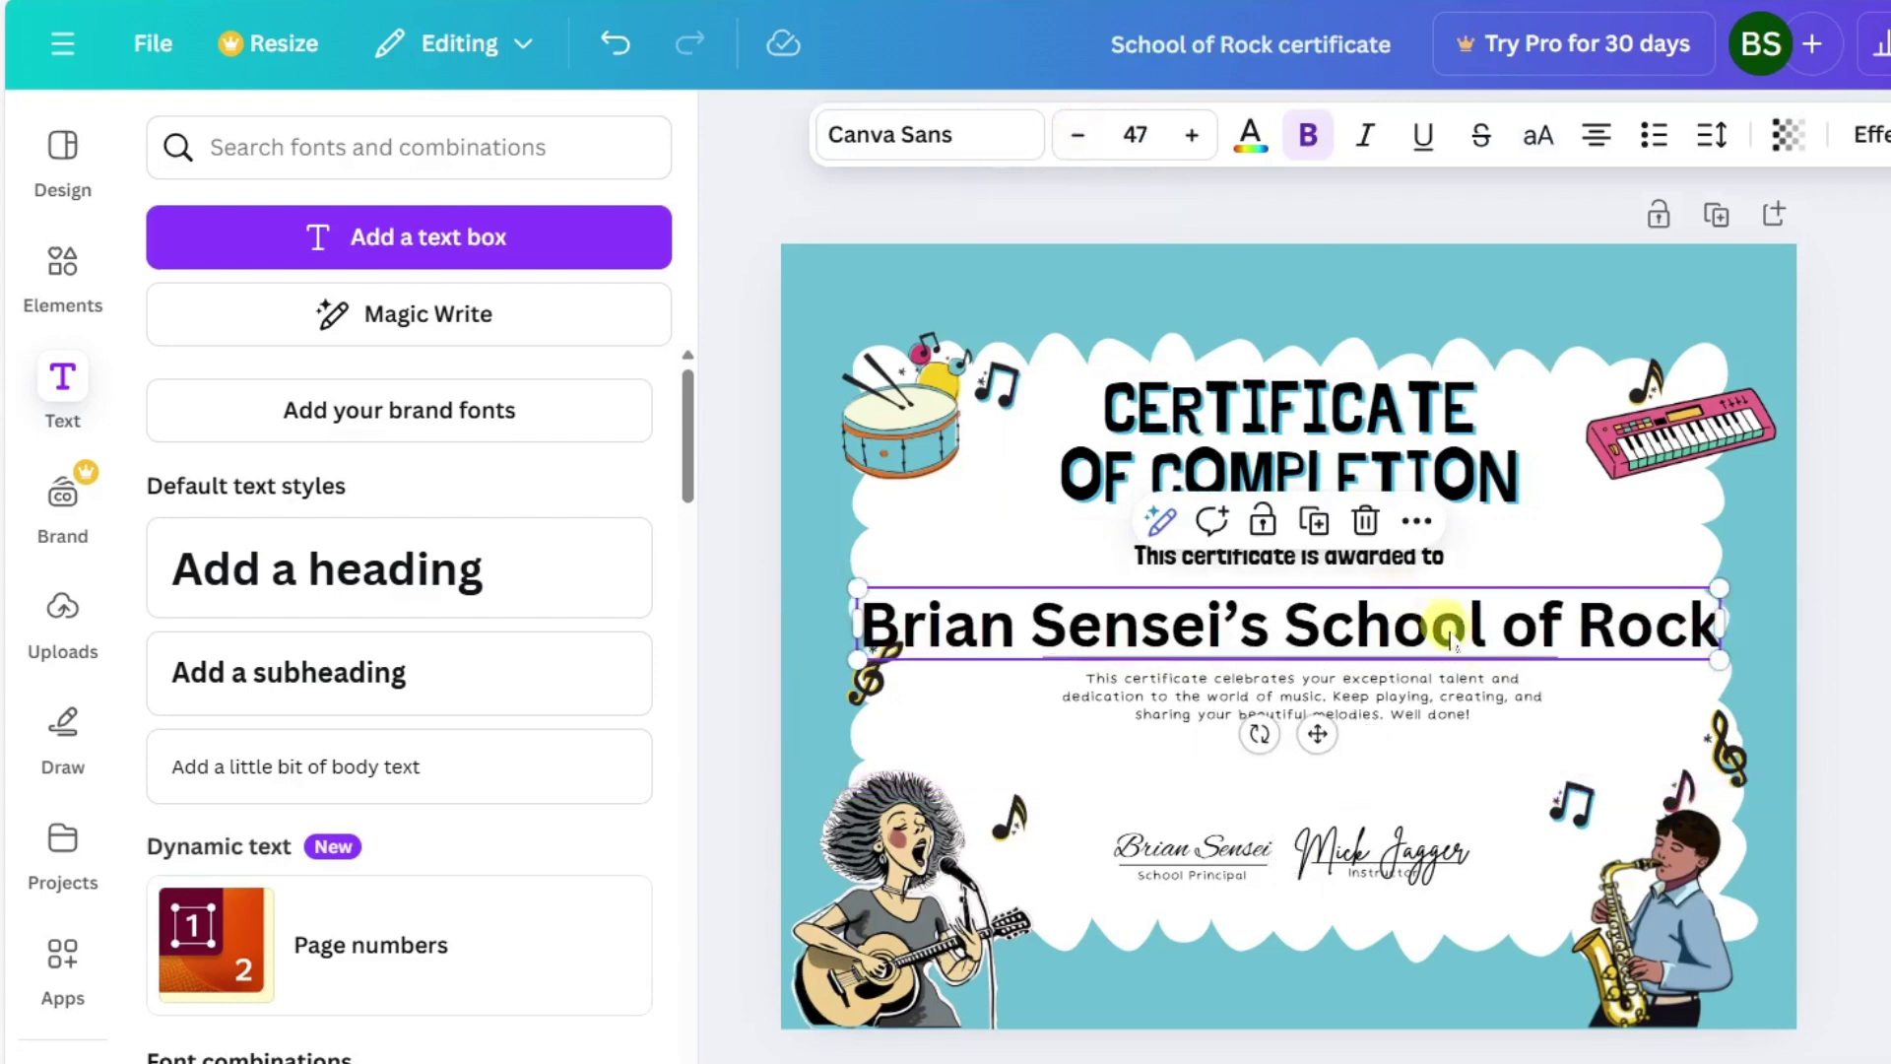
left_click_drag(1428, 535, 1457, 317)
key("Escape")
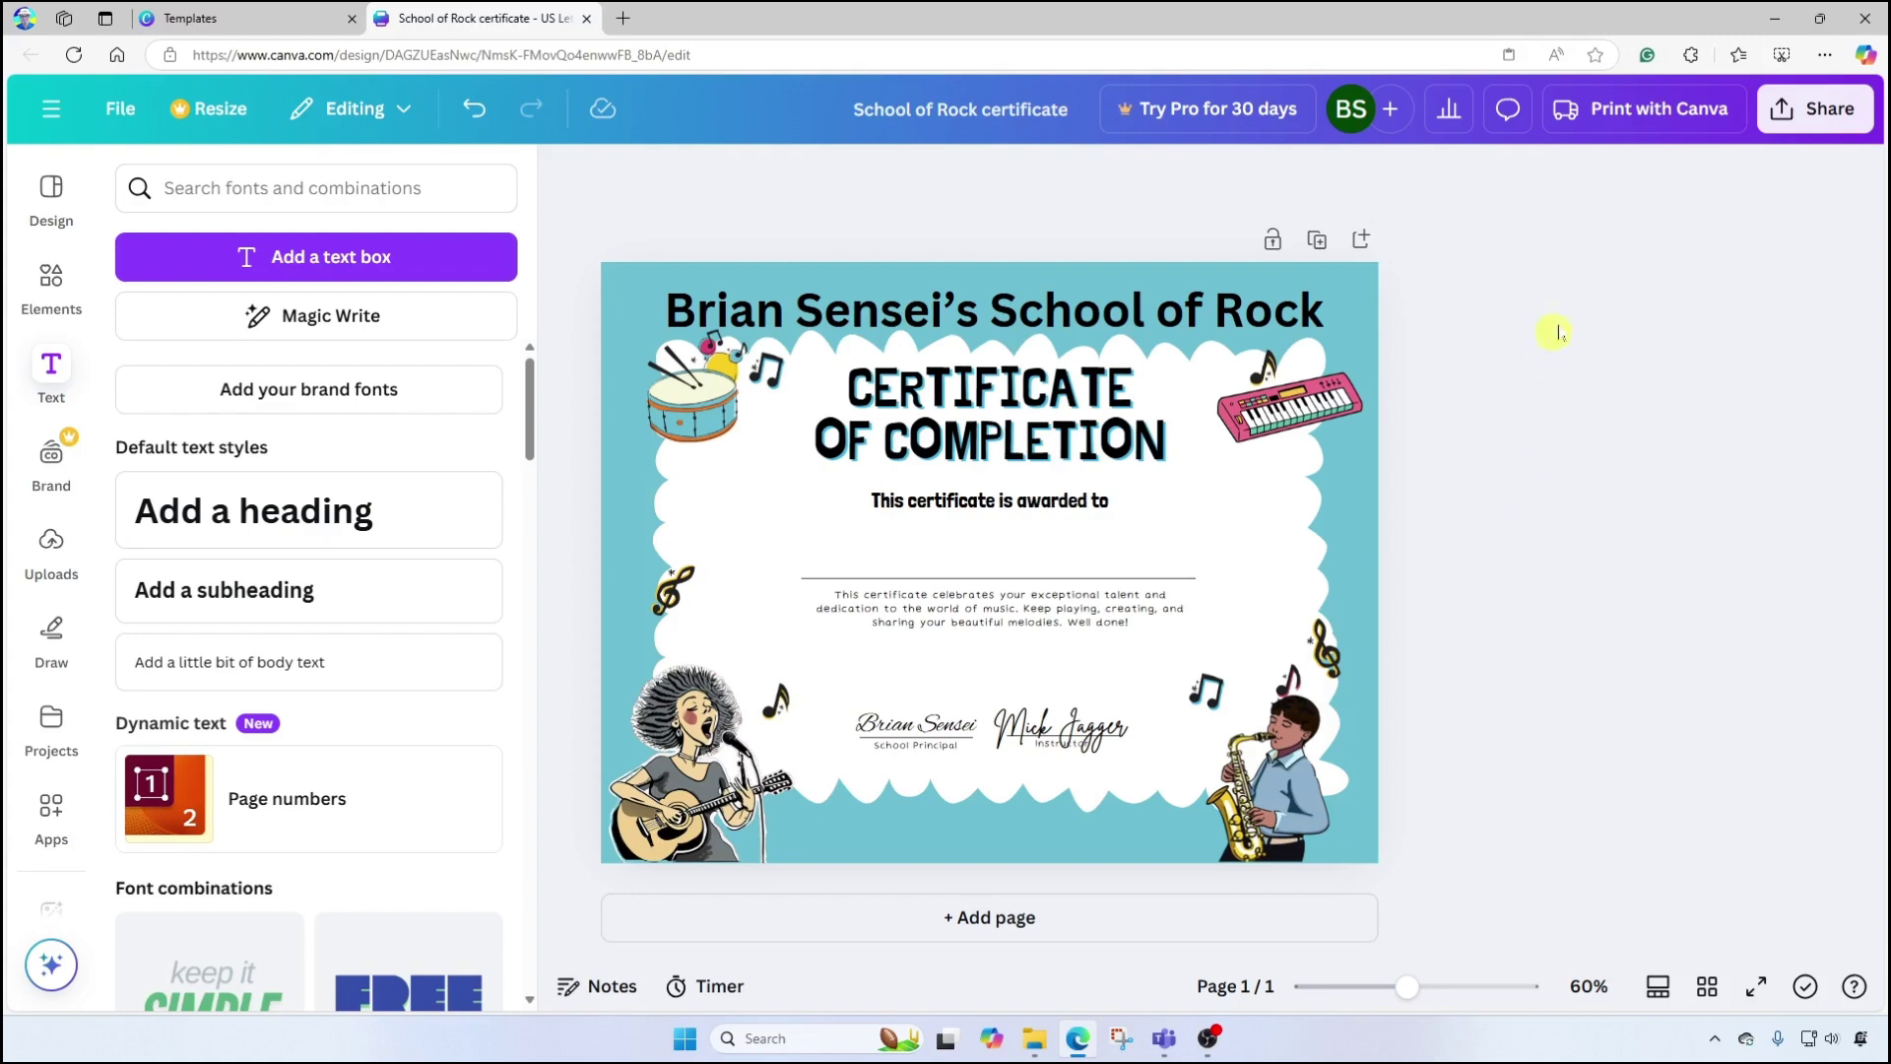
Download the certificate as a PNG and open School of Rock certificate.png from the Downloads folder.
left_click(1813, 116)
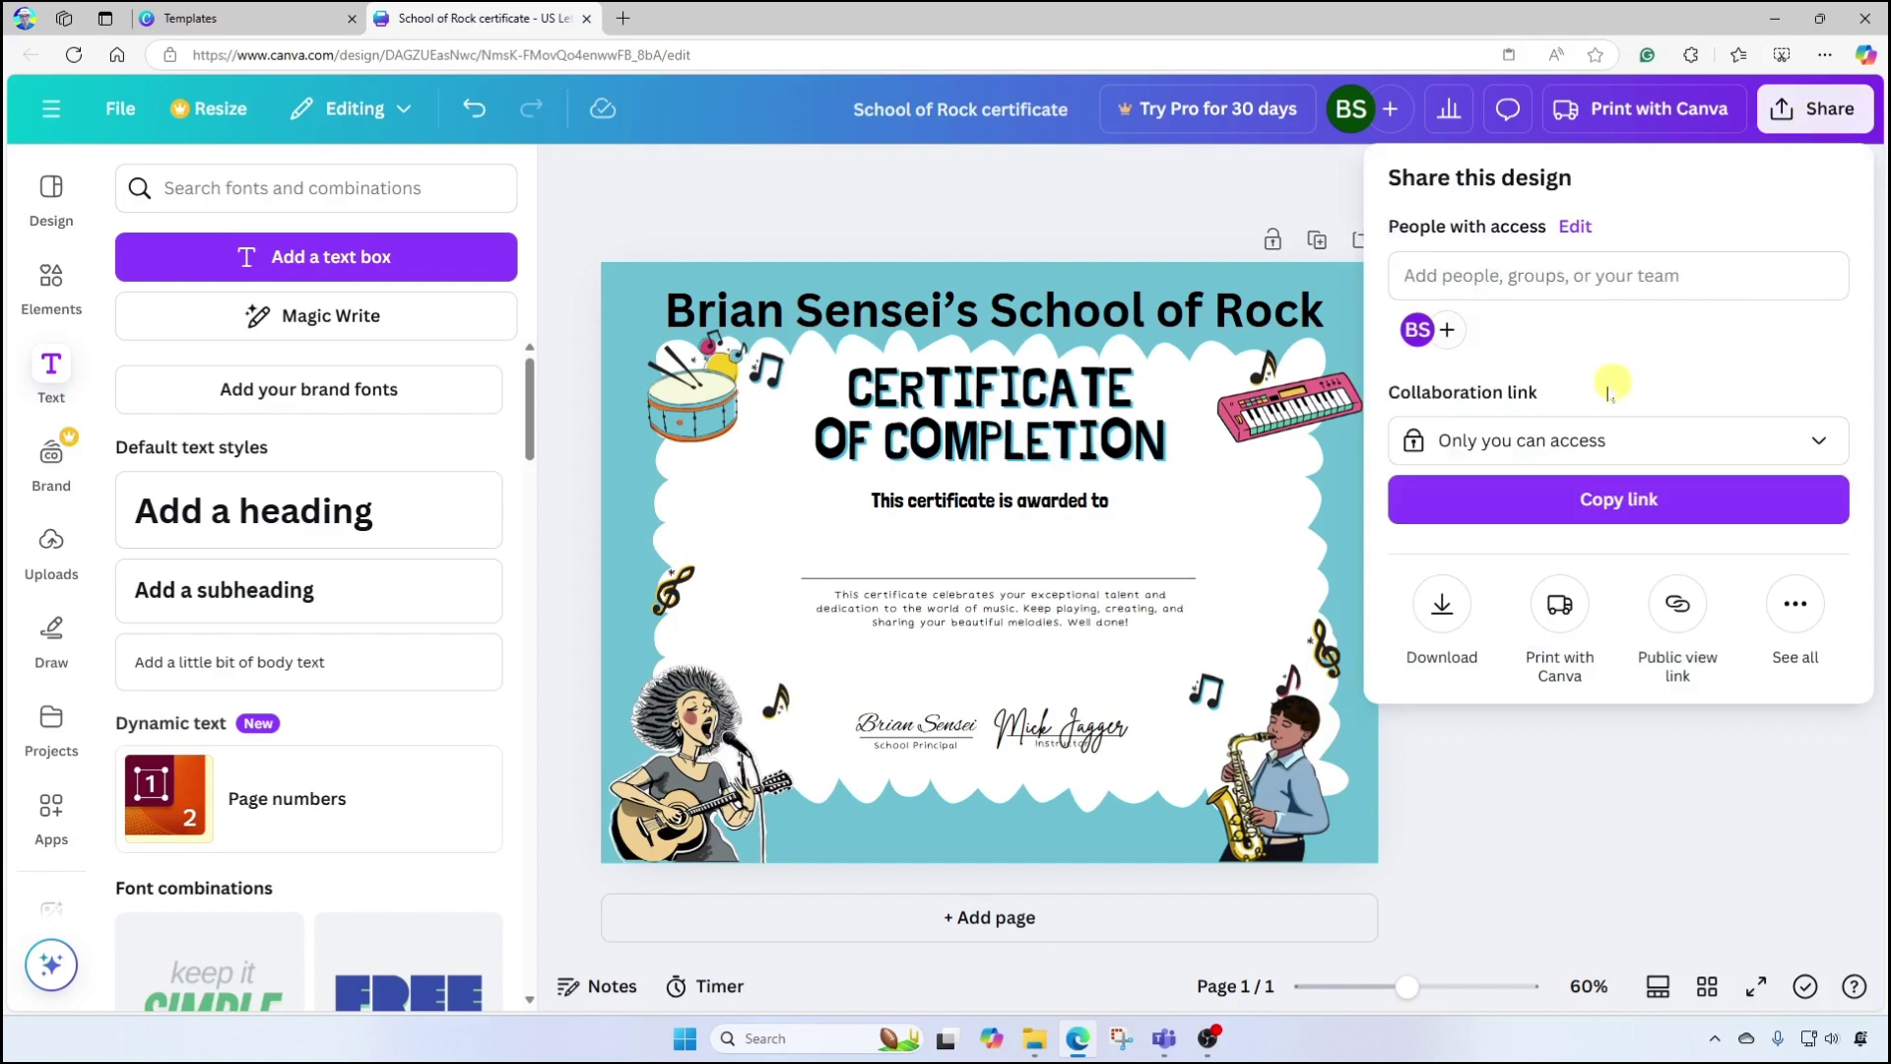
left_click(1443, 608)
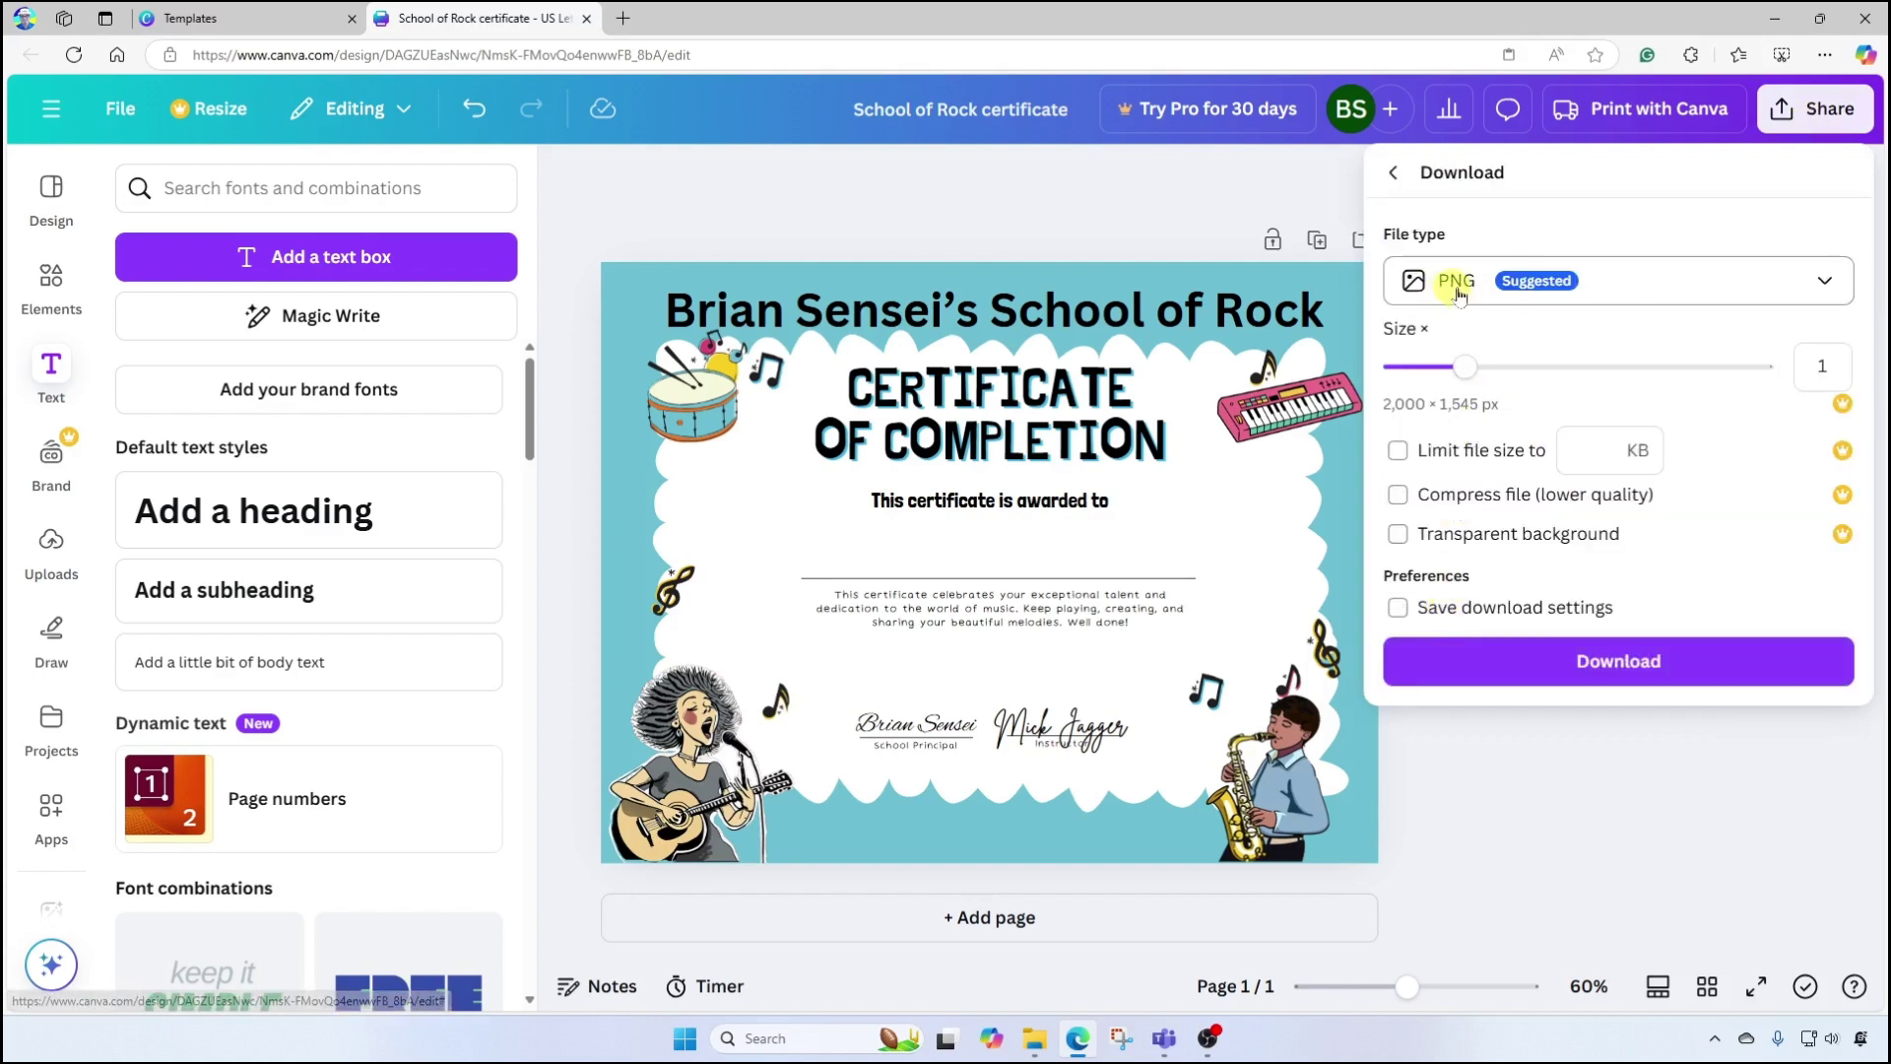
left_click(1825, 283)
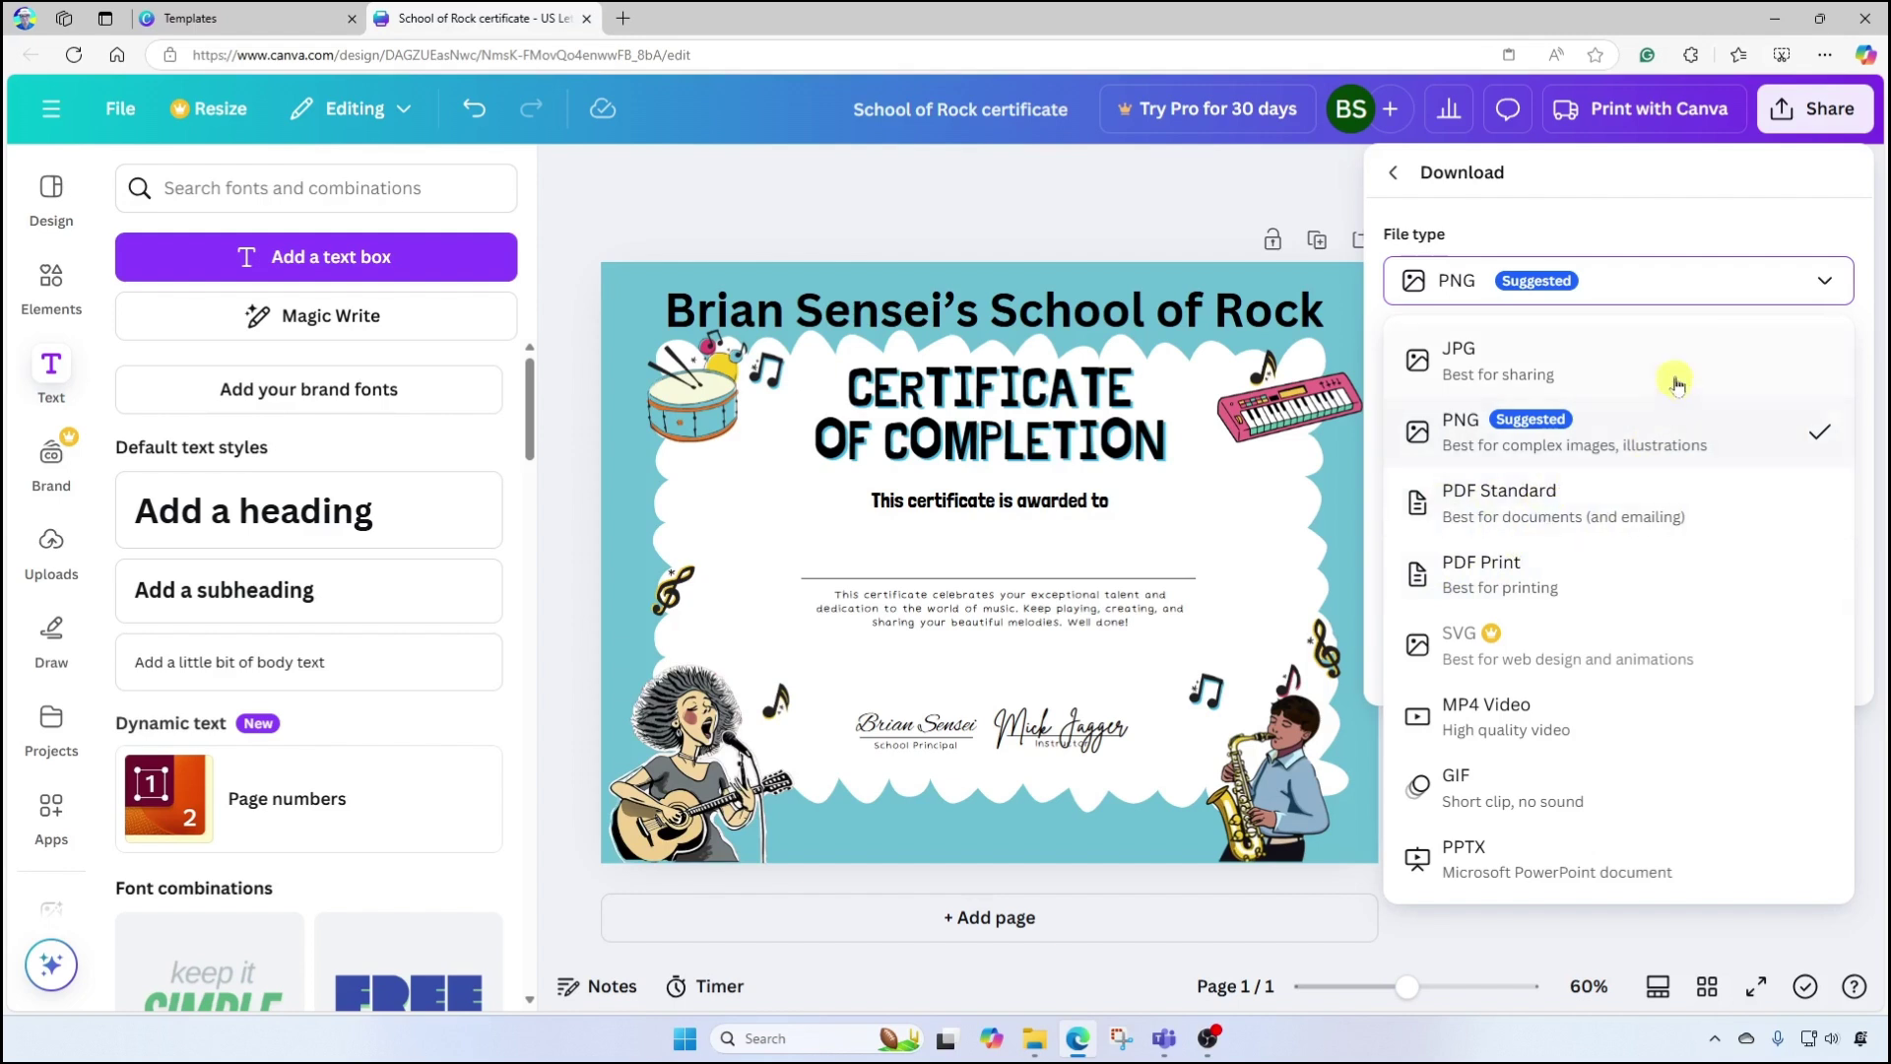
left_click(1827, 277)
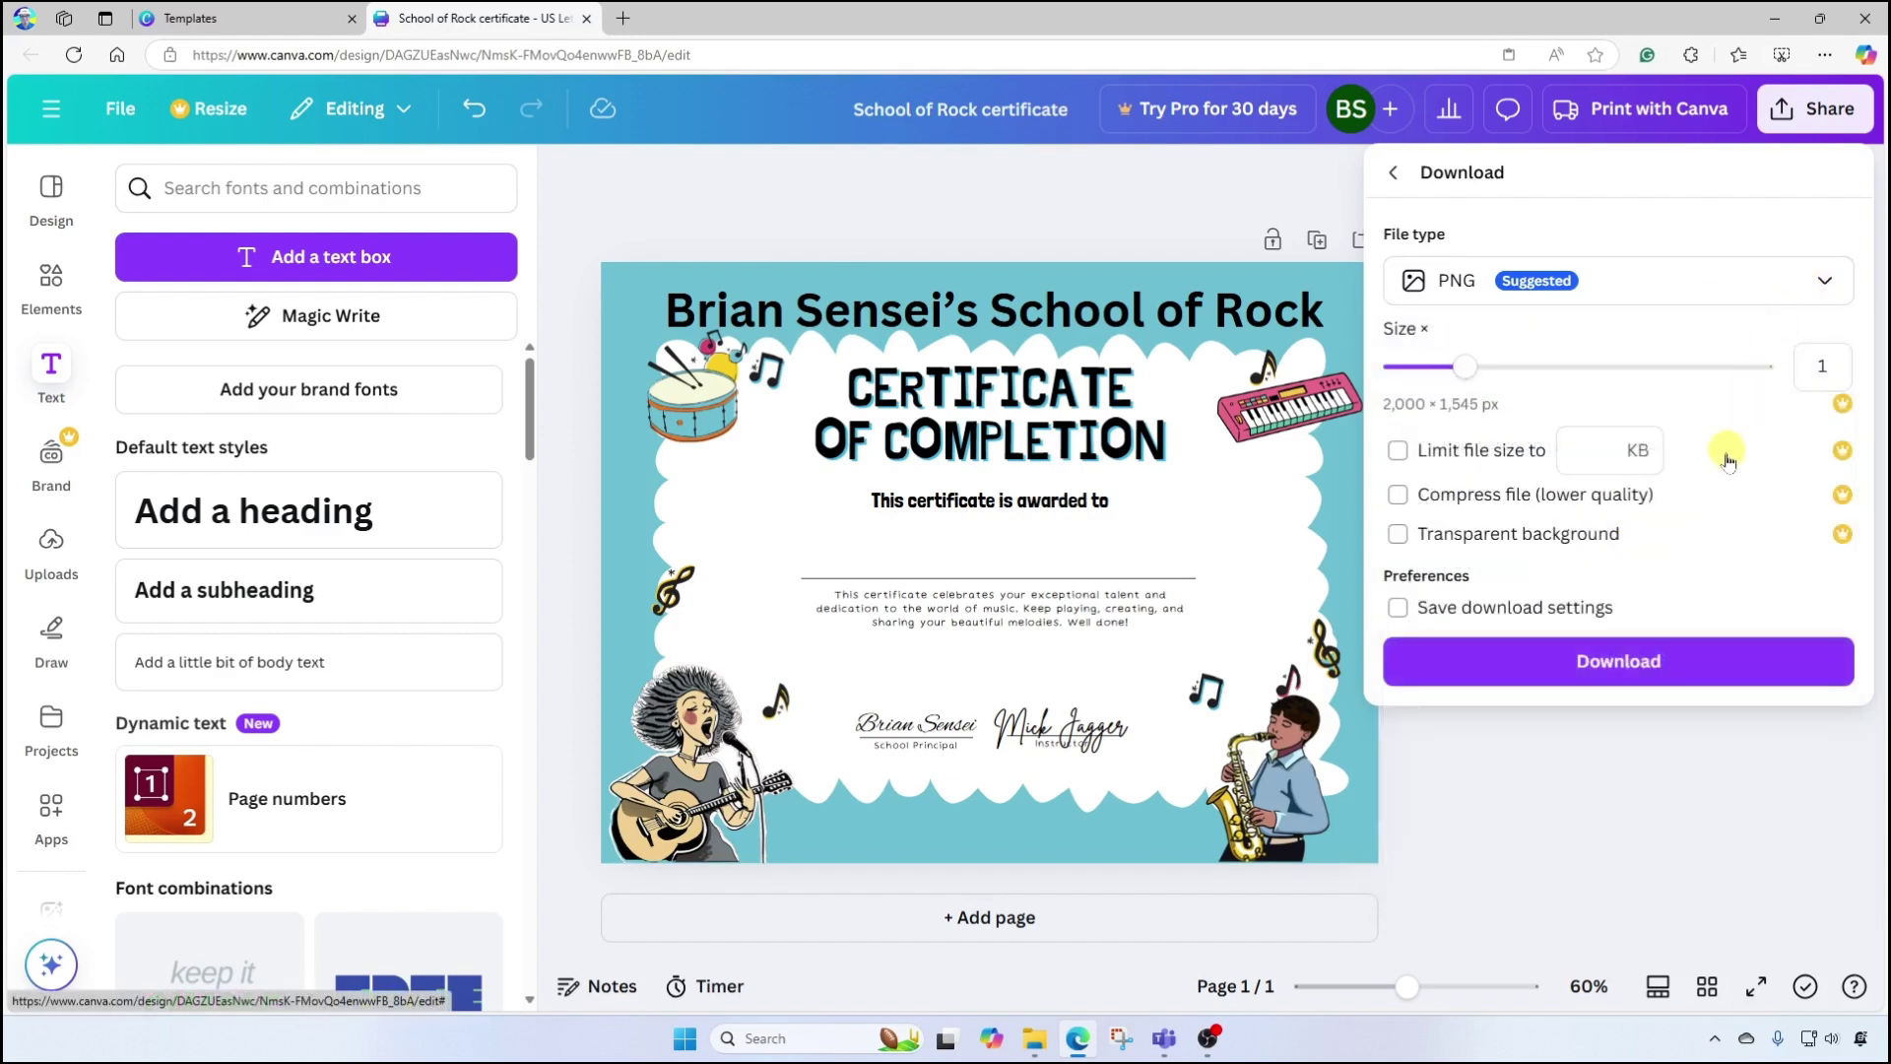
left_click(1530, 675)
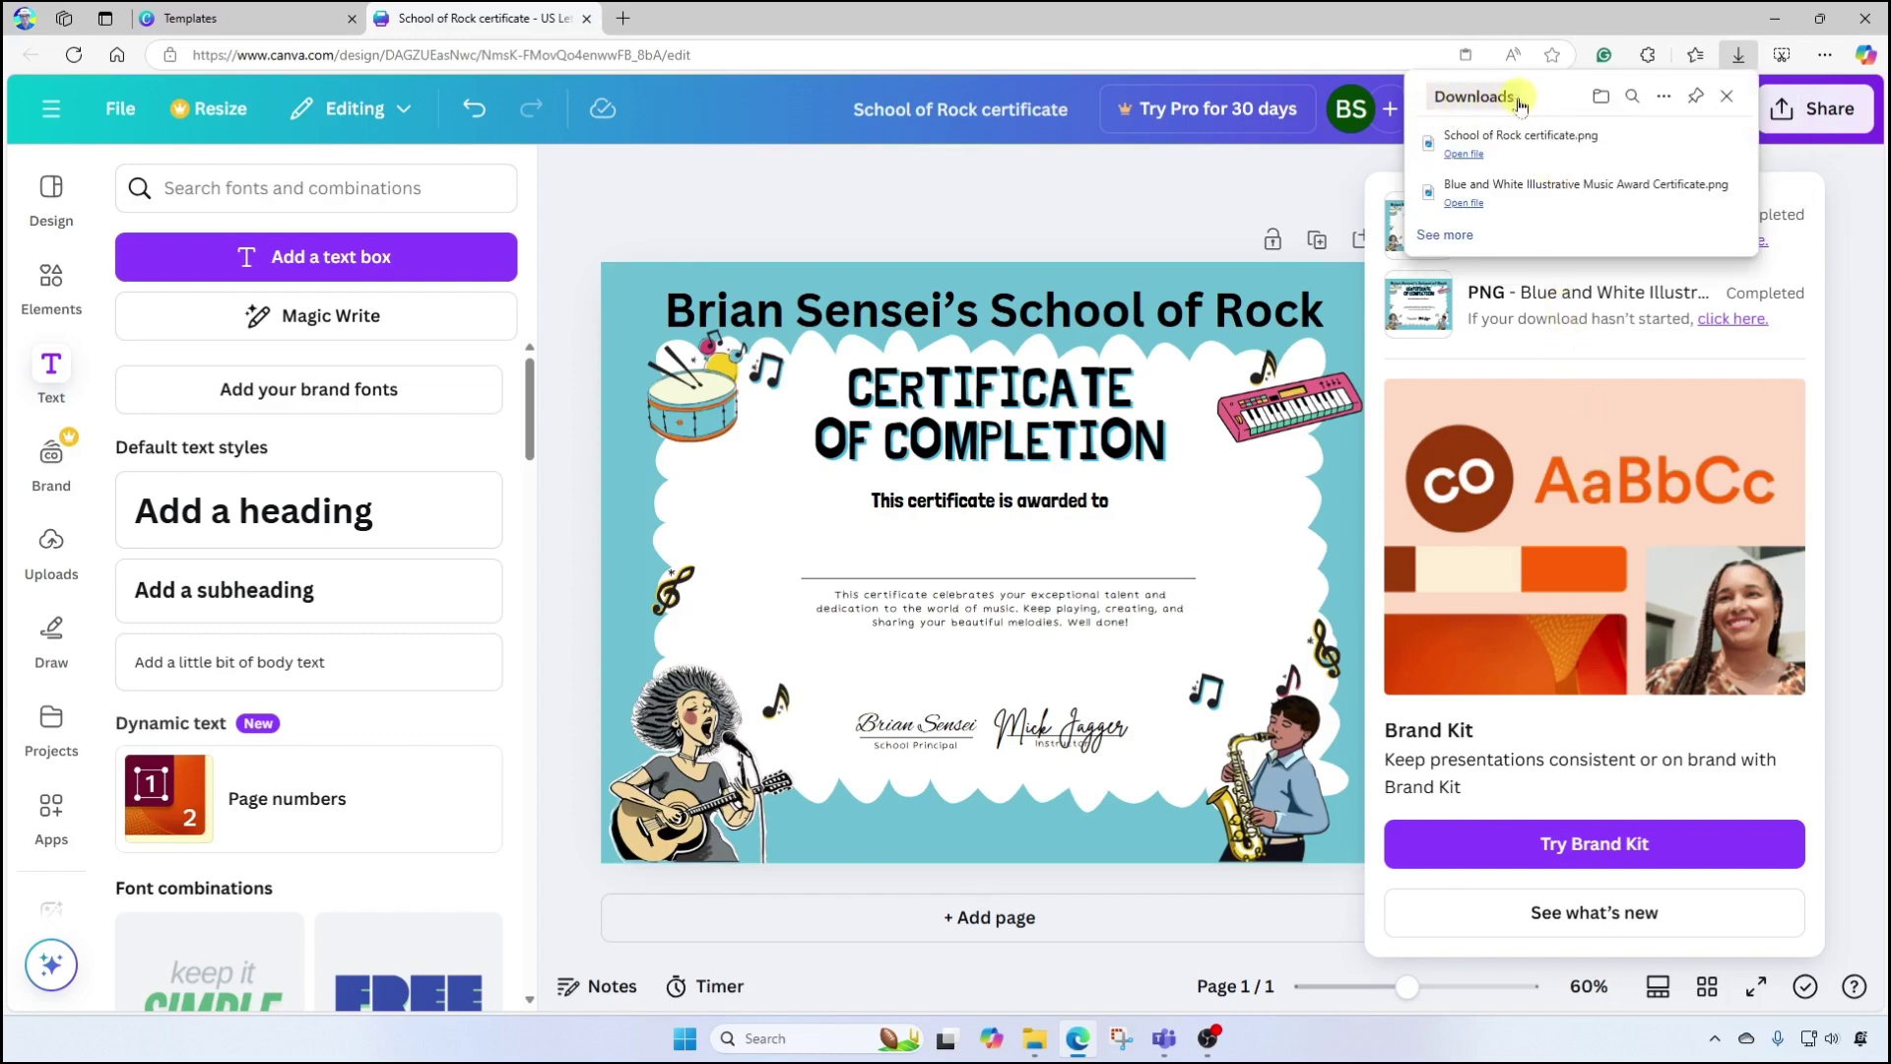
left_click(1602, 96)
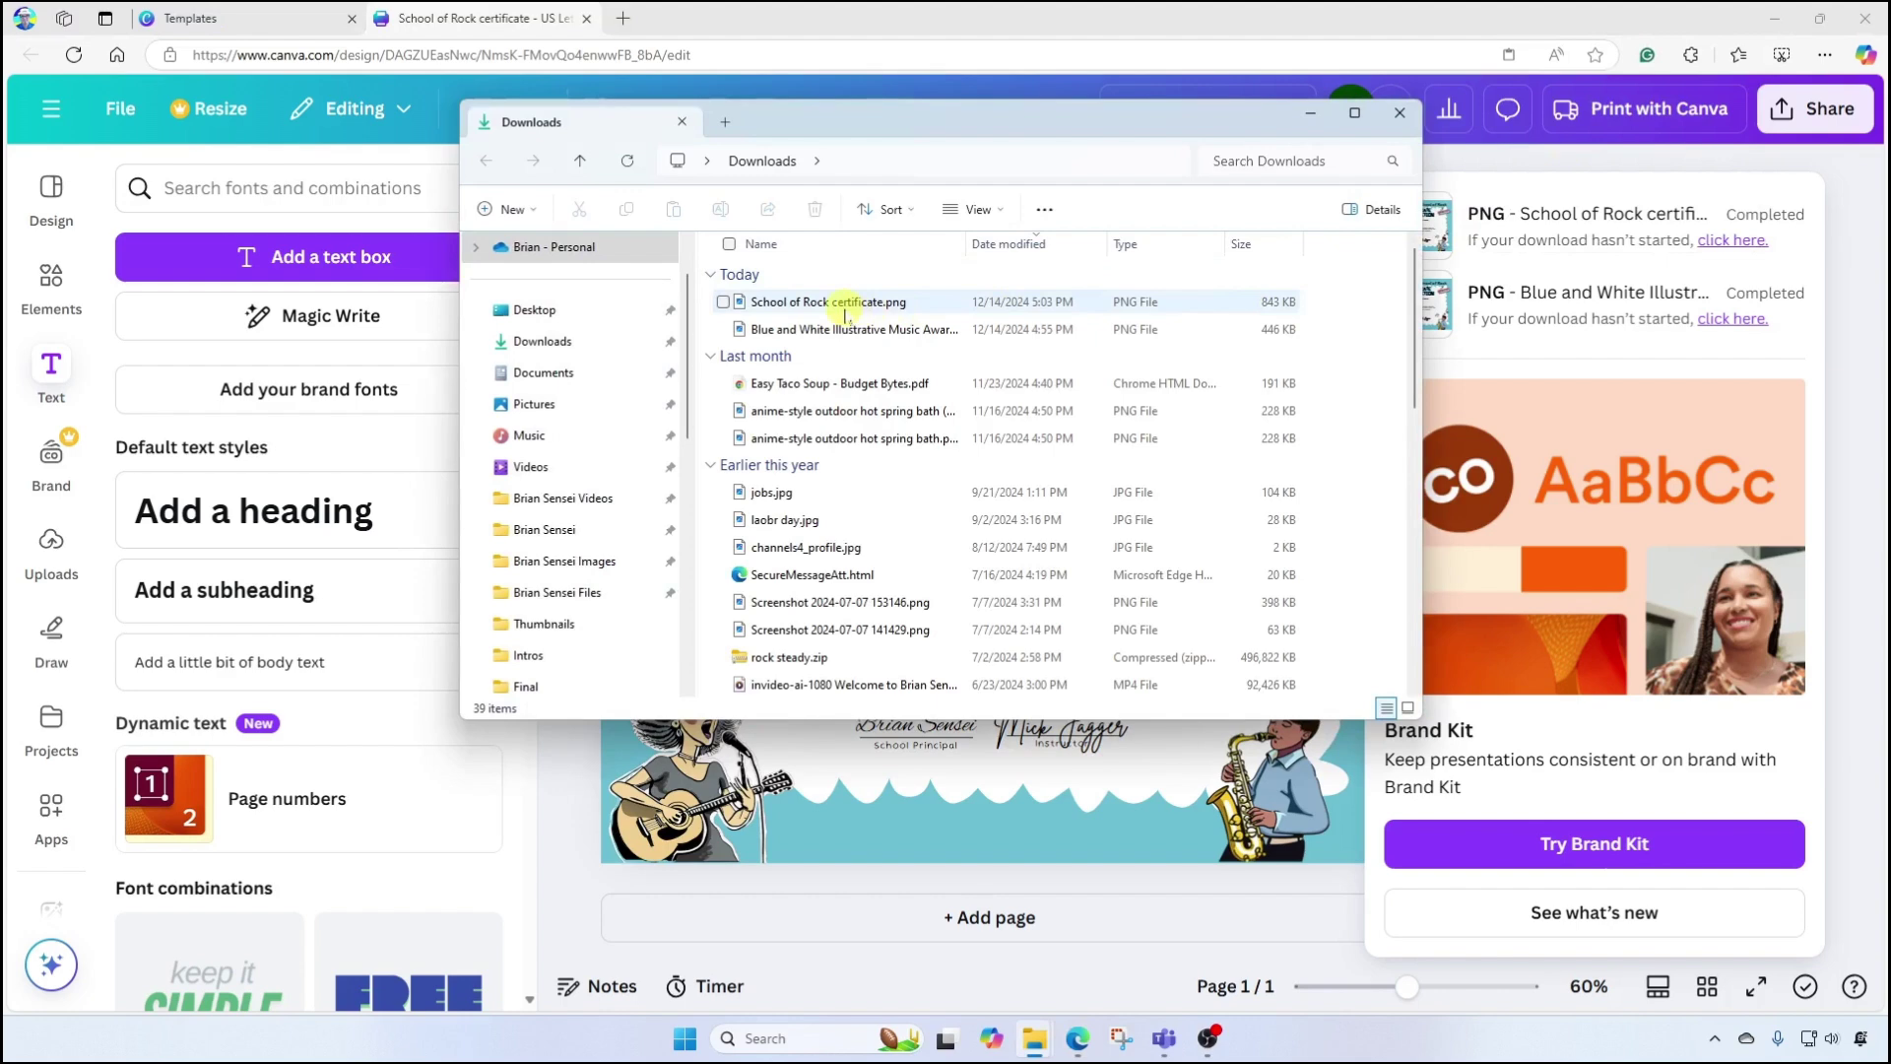
double_click(839, 304)
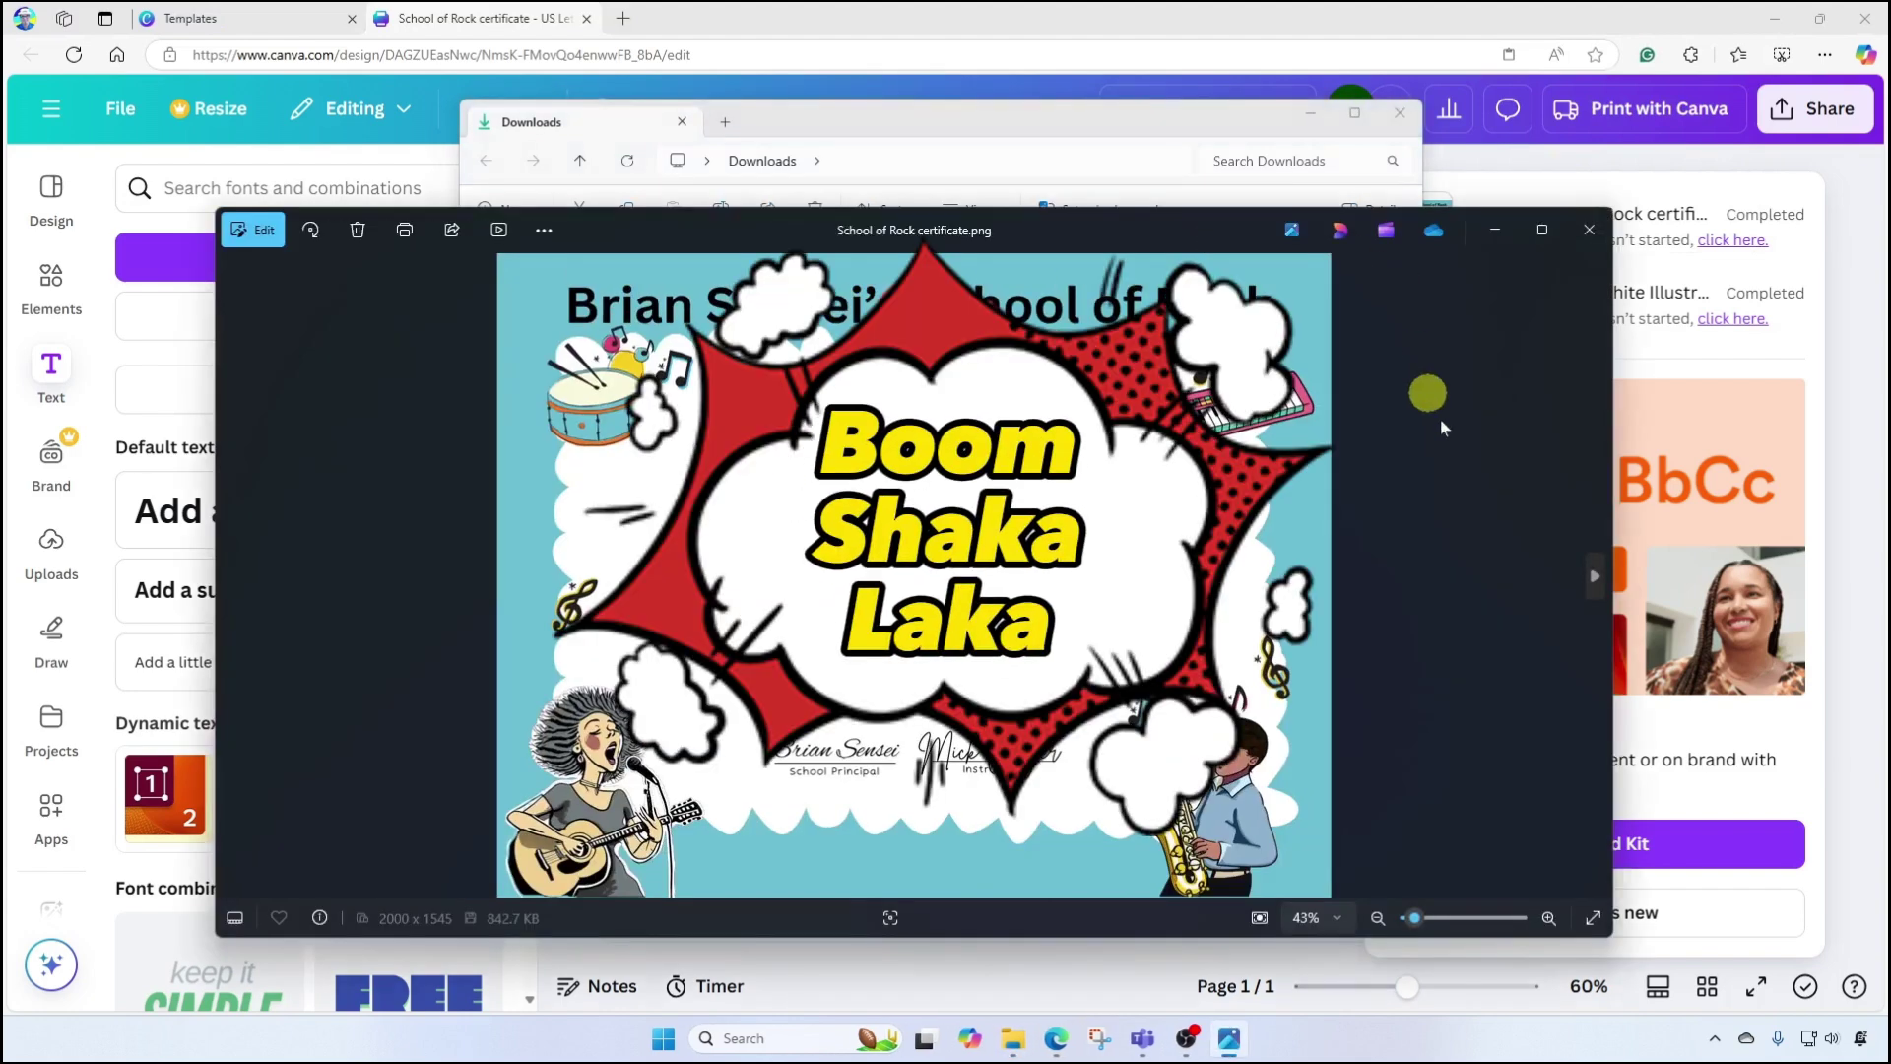